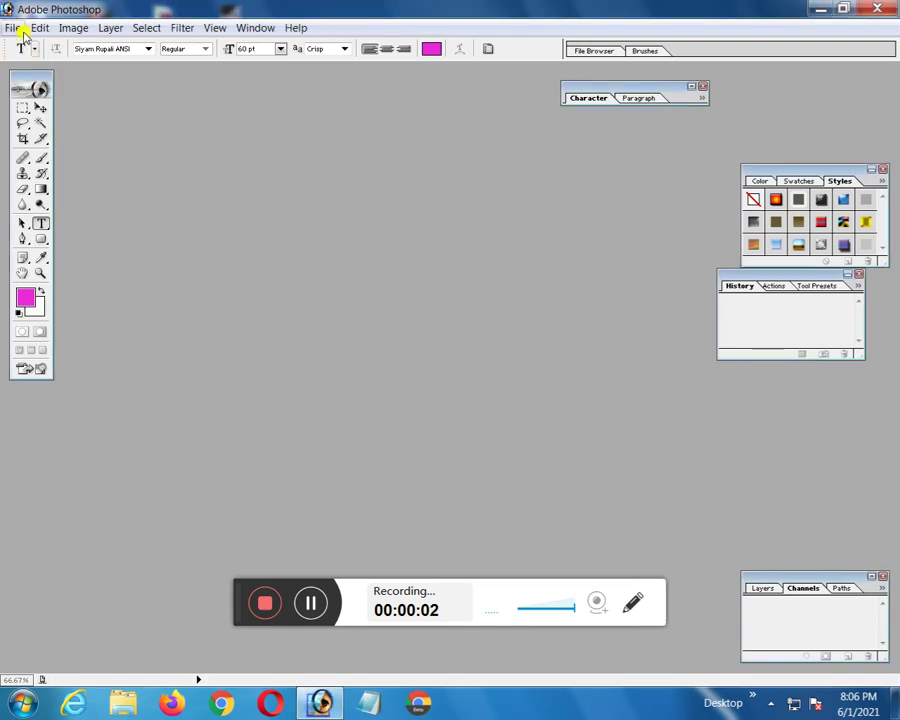
Open the red brick texture image, accept its colour profile, and maximize its window
{"action": "left_click", "coordinate": [18, 28]}
{"action": "left_click", "coordinate": [44, 62]}
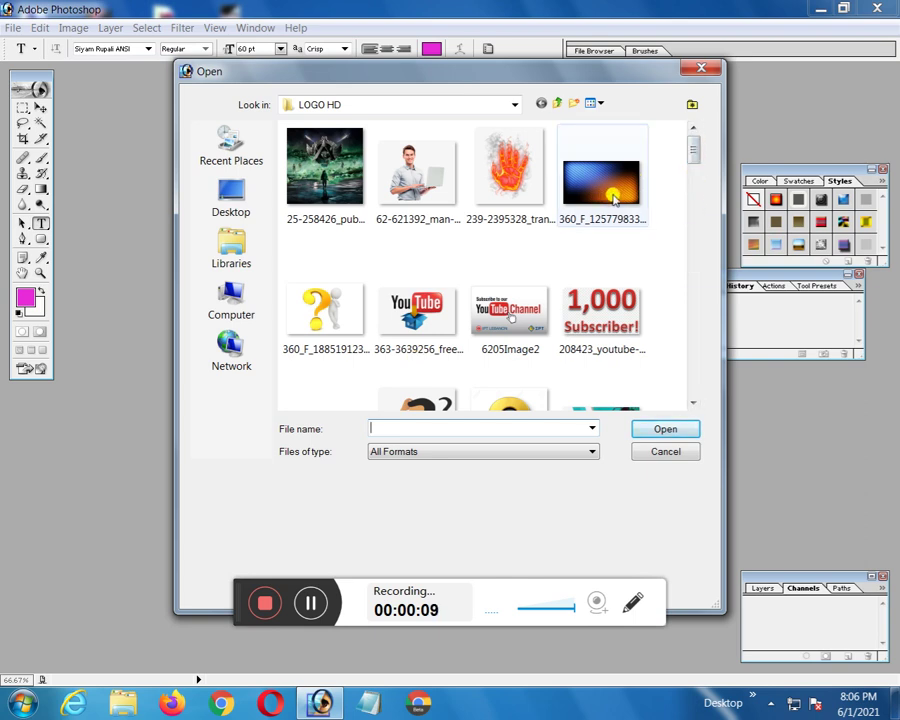
{"action": "mouse_move", "coordinate": [693, 150]}
{"action": "left_mouse_down"}
{"action": "mouse_move", "coordinate": [701, 345]}
{"action": "mouse_move", "coordinate": [694, 303]}
{"action": "mouse_move", "coordinate": [702, 237]}
{"action": "left_mouse_up"}
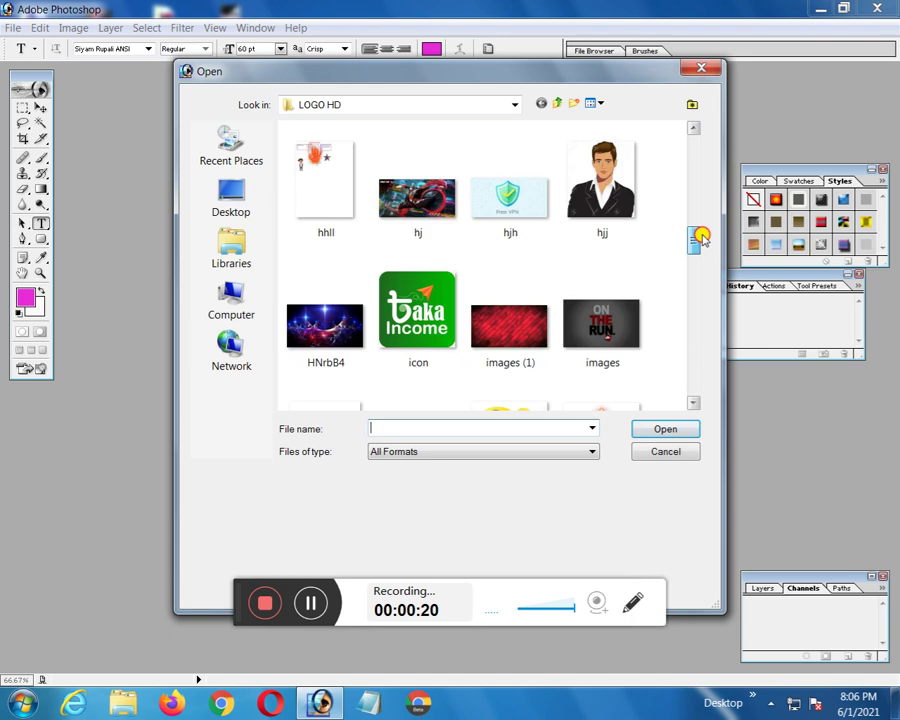
{"action": "left_click", "coordinate": [510, 325]}
{"action": "left_click", "coordinate": [650, 428]}
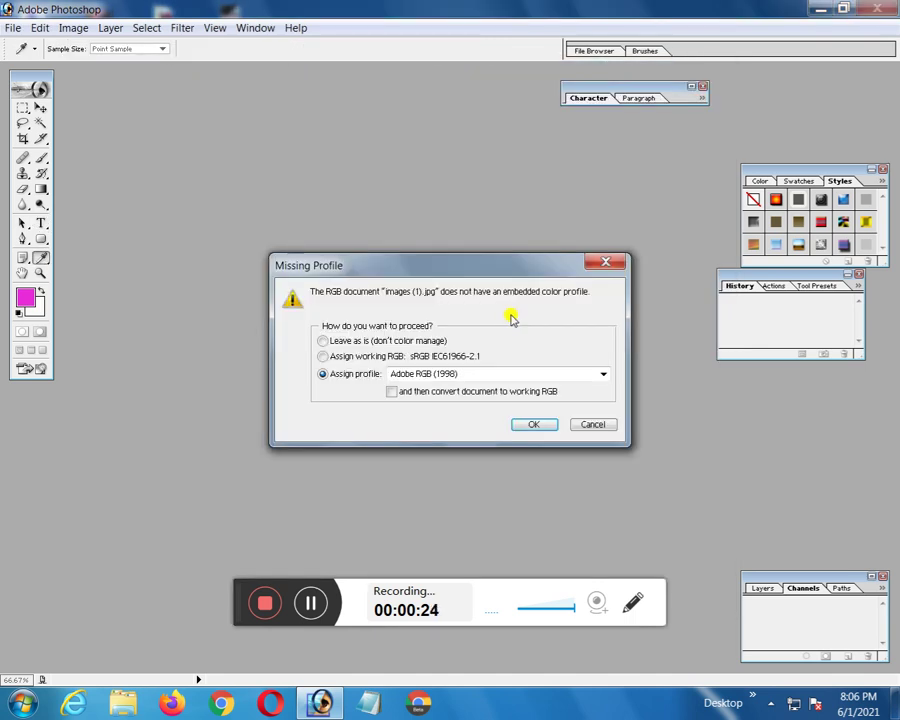
{"action": "left_click", "coordinate": [533, 424]}
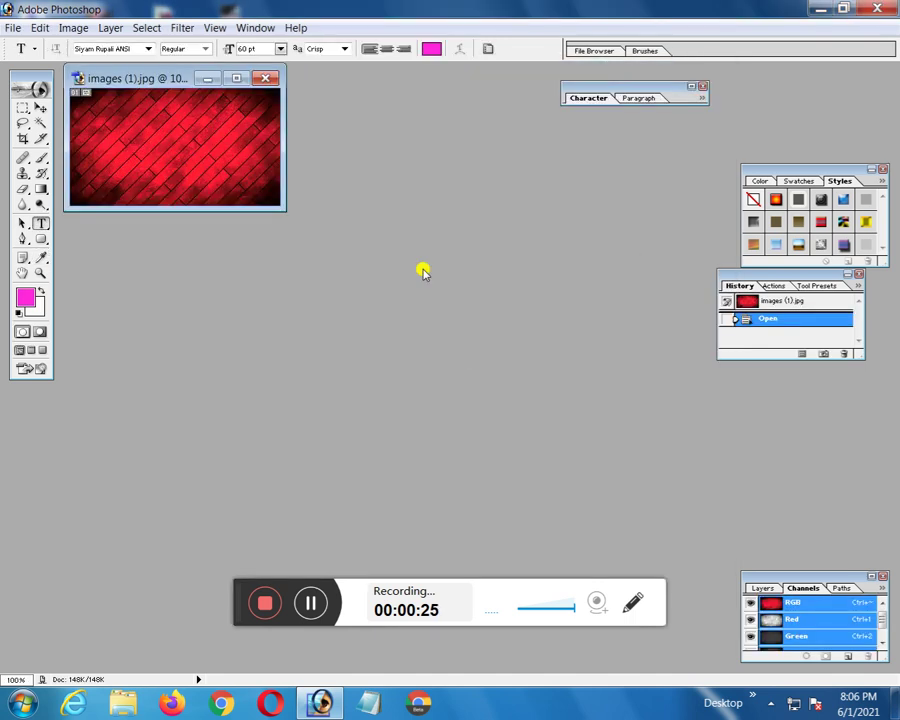
{"action": "left_click", "coordinate": [236, 78]}
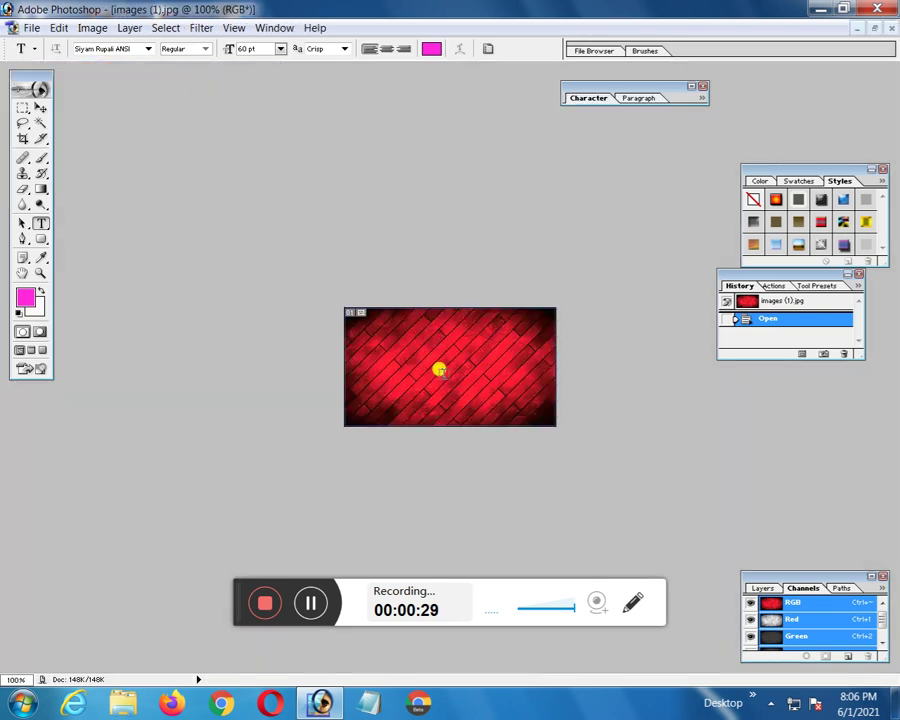
Close the red brick image without saving changes
{"action": "left_click", "coordinate": [32, 28]}
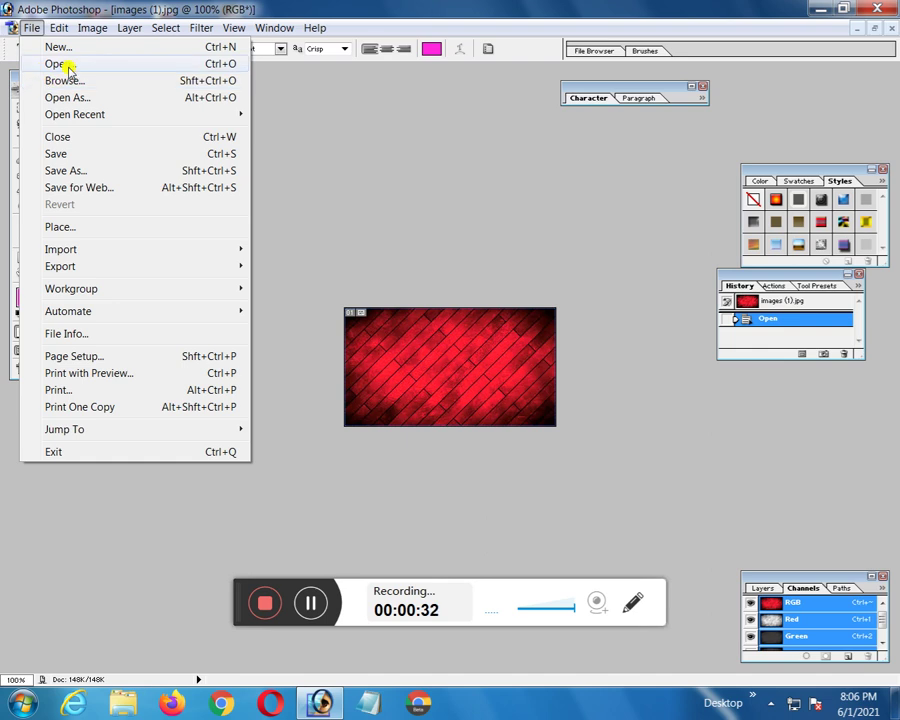
{"action": "left_click", "coordinate": [74, 136]}
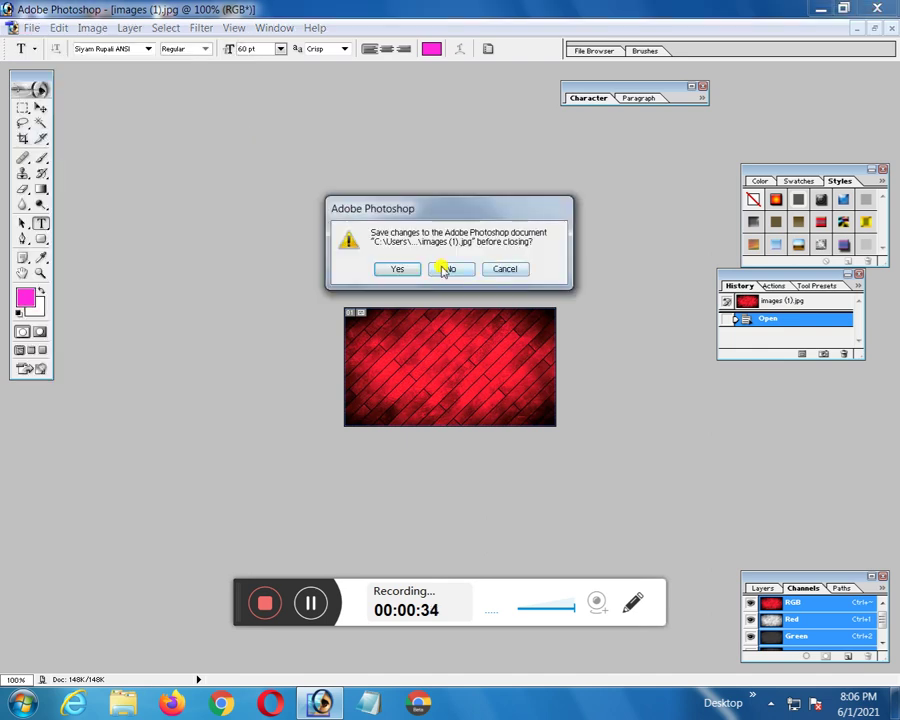
{"action": "left_click", "coordinate": [447, 269]}
In the Open dialog, browse the Desktop's COMPELET LOGO and ADOBE LOGO folders
{"action": "left_click", "coordinate": [13, 28]}
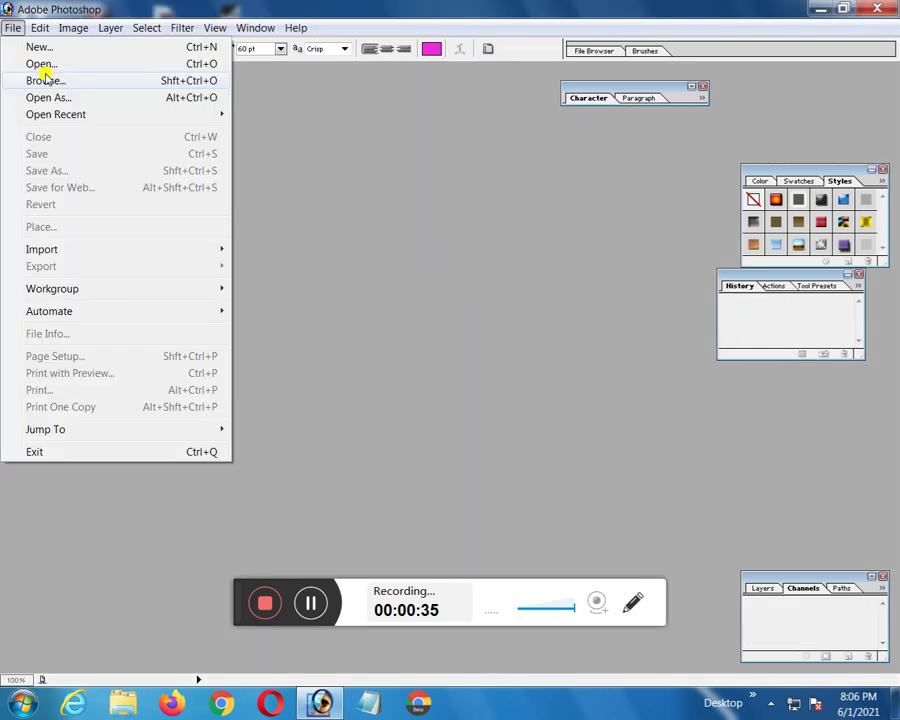
{"action": "left_click", "coordinate": [54, 64]}
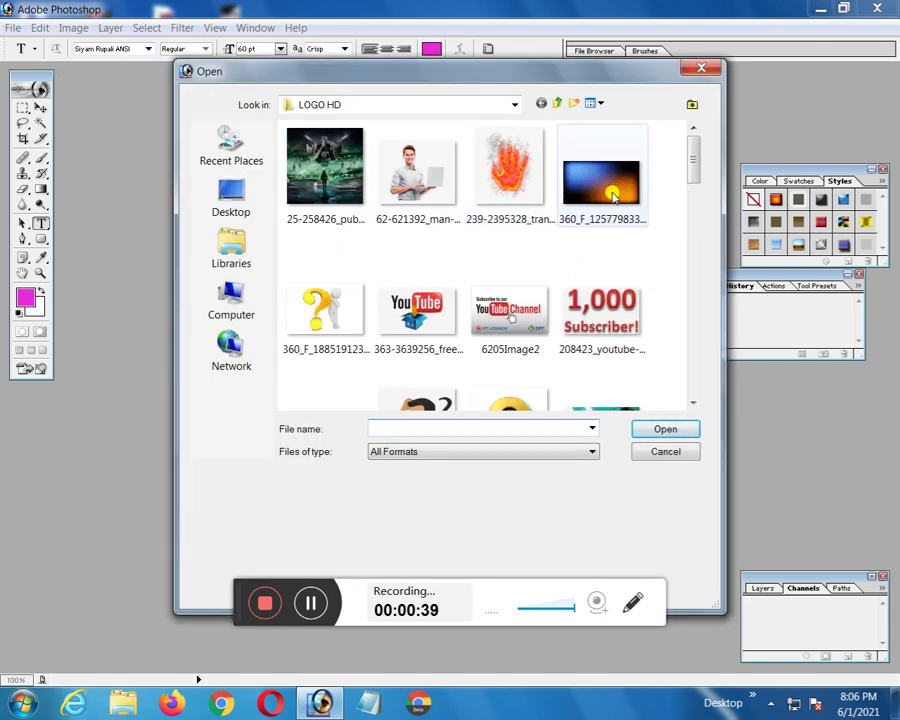
{"action": "left_click_drag", "start_coordinate": [693, 171], "coordinate": [702, 203]}
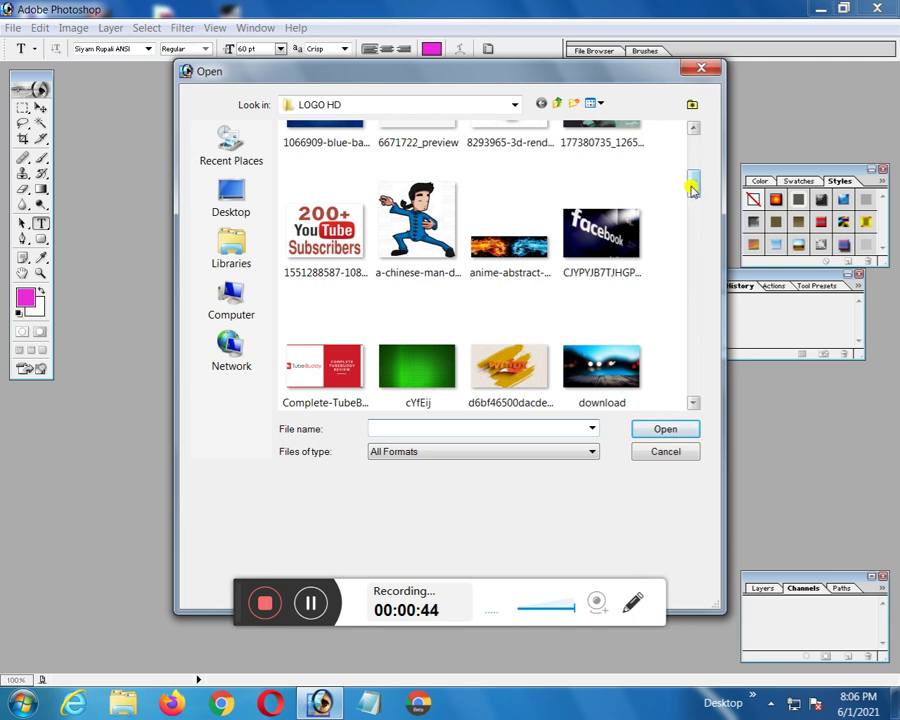
{"action": "mouse_move", "coordinate": [693, 189]}
{"action": "left_mouse_down"}
{"action": "mouse_move", "coordinate": [693, 177]}
{"action": "mouse_move", "coordinate": [694, 285]}
{"action": "left_mouse_up"}
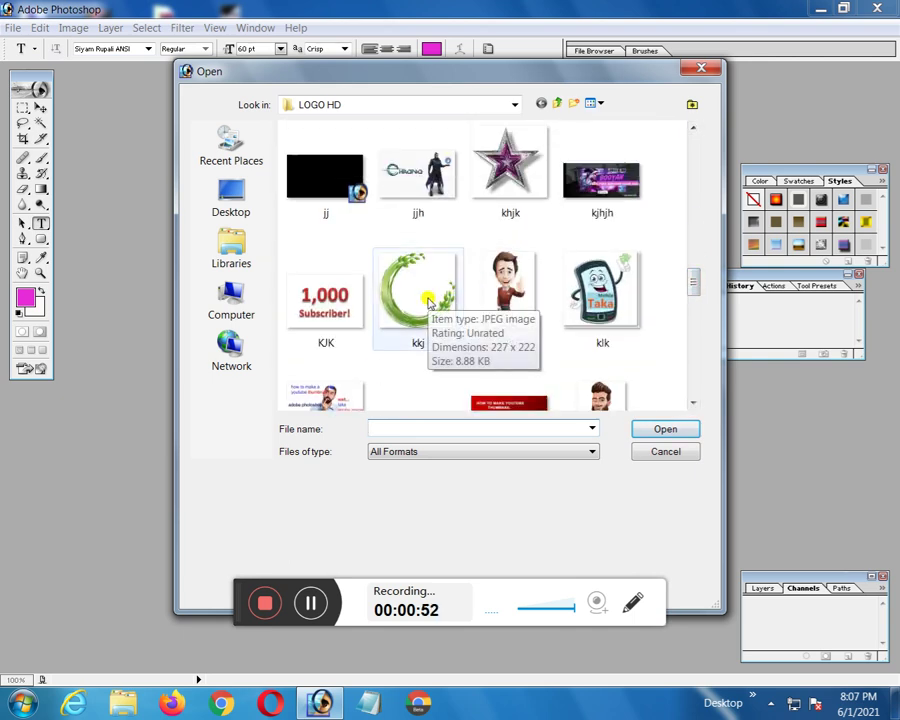
{"action": "left_click_drag", "start_coordinate": [692, 280], "coordinate": [694, 318]}
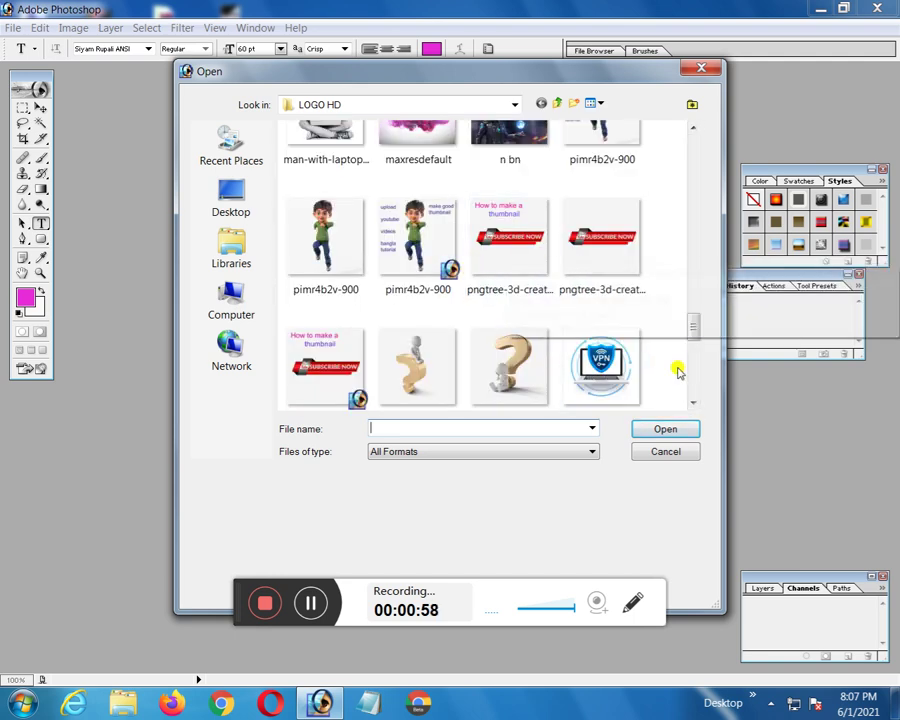
{"action": "scroll", "coordinate": [692, 370], "scroll_direction": "down", "scroll_amount": 2}
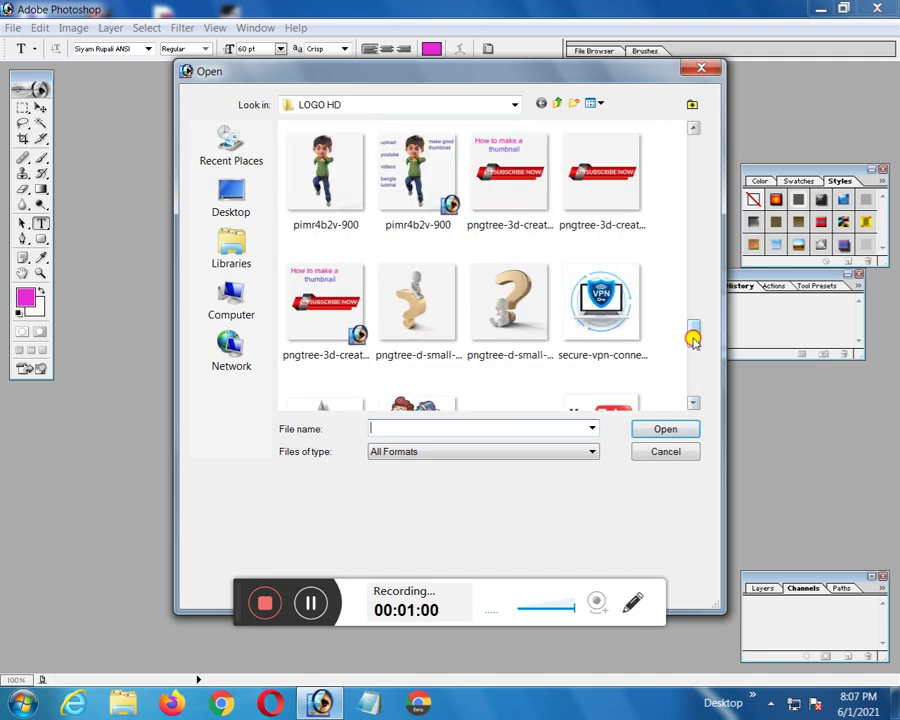
{"action": "scroll", "coordinate": [694, 350], "scroll_direction": "down", "scroll_amount": 5}
{"action": "left_click", "coordinate": [218, 204]}
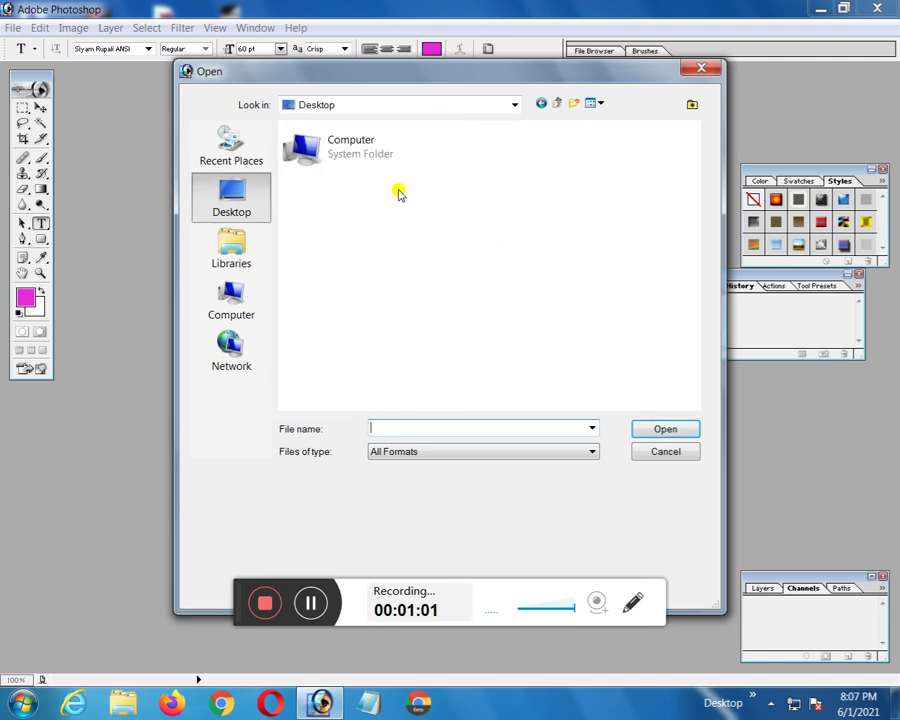
{"action": "double_click", "coordinate": [576, 248]}
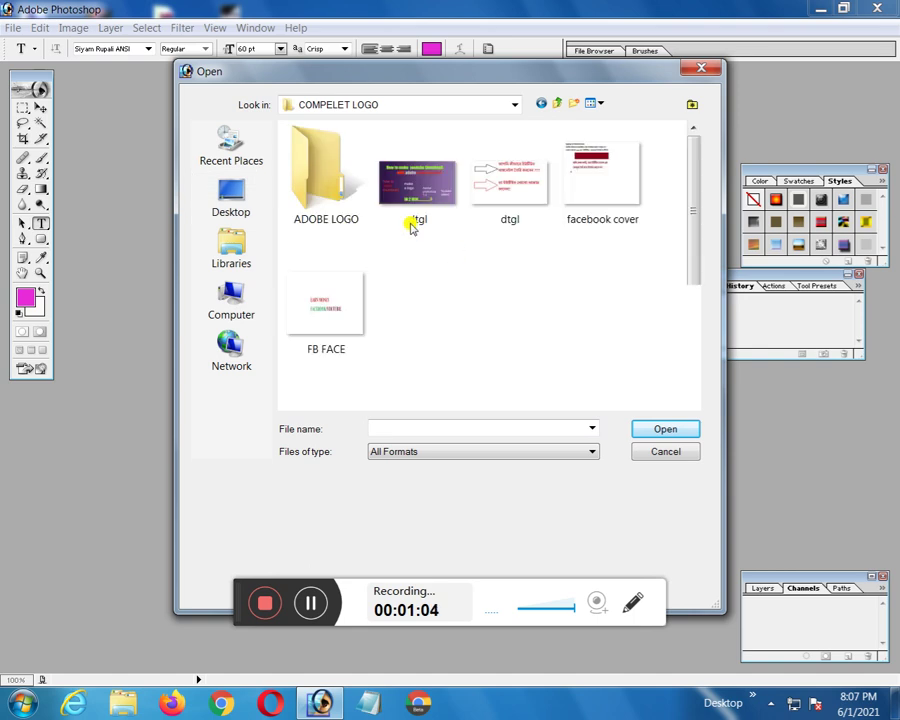
{"action": "scroll", "coordinate": [550, 286], "scroll_direction": "down", "scroll_amount": 3}
{"action": "scroll", "coordinate": [550, 287], "scroll_direction": "down", "scroll_amount": 3}
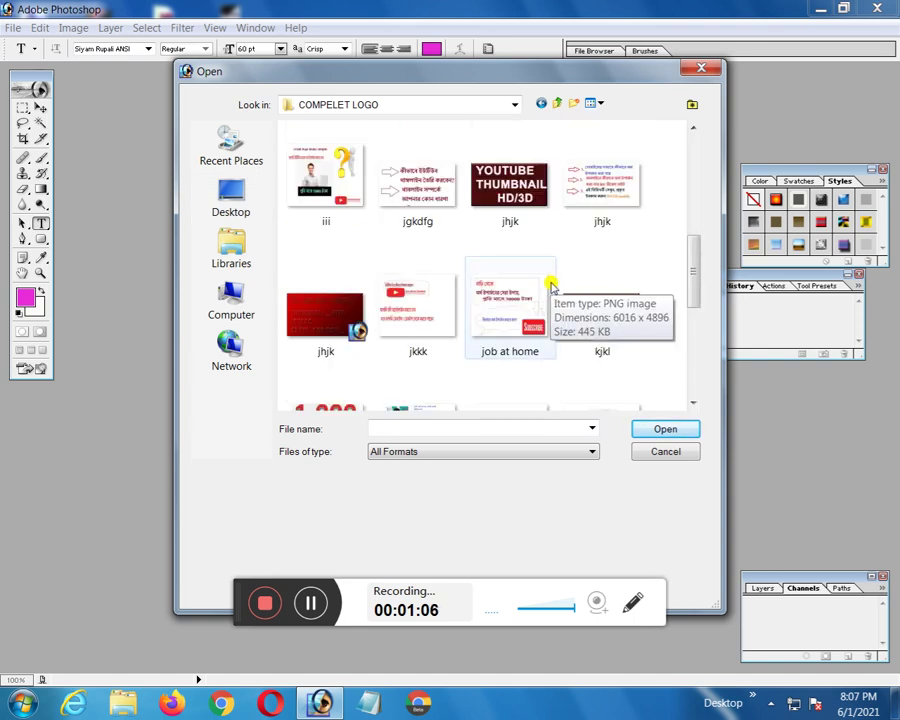
{"action": "scroll", "coordinate": [546, 282], "scroll_direction": "down", "scroll_amount": 3}
{"action": "scroll", "coordinate": [390, 266], "scroll_direction": "down", "scroll_amount": 3}
{"action": "scroll", "coordinate": [456, 272], "scroll_direction": "up", "scroll_amount": 3}
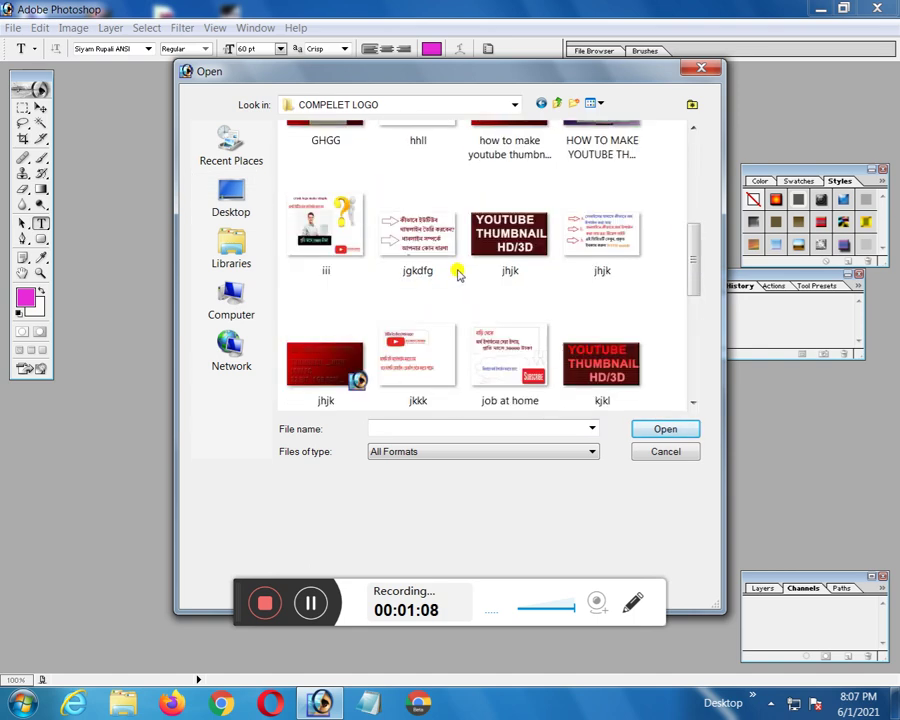
{"action": "scroll", "coordinate": [470, 266], "scroll_direction": "up", "scroll_amount": 3}
{"action": "scroll", "coordinate": [527, 245], "scroll_direction": "up", "scroll_amount": 2}
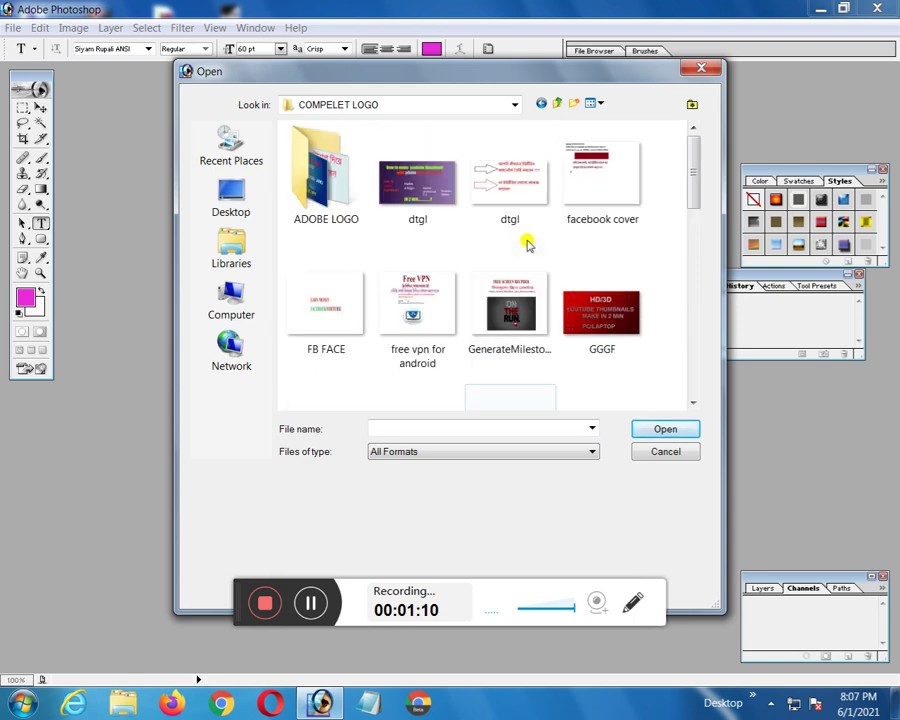
{"action": "scroll", "coordinate": [440, 242], "scroll_direction": "down", "scroll_amount": 3}
{"action": "scroll", "coordinate": [435, 240], "scroll_direction": "up", "scroll_amount": 3}
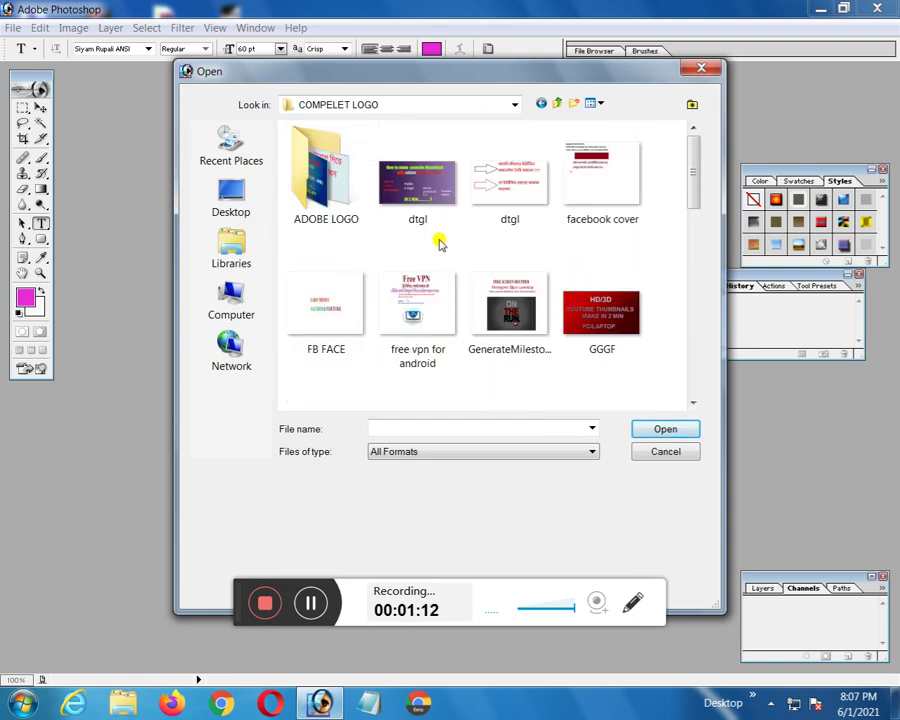
{"action": "double_click", "coordinate": [355, 200]}
{"action": "scroll", "coordinate": [493, 320], "scroll_direction": "down", "scroll_amount": 3}
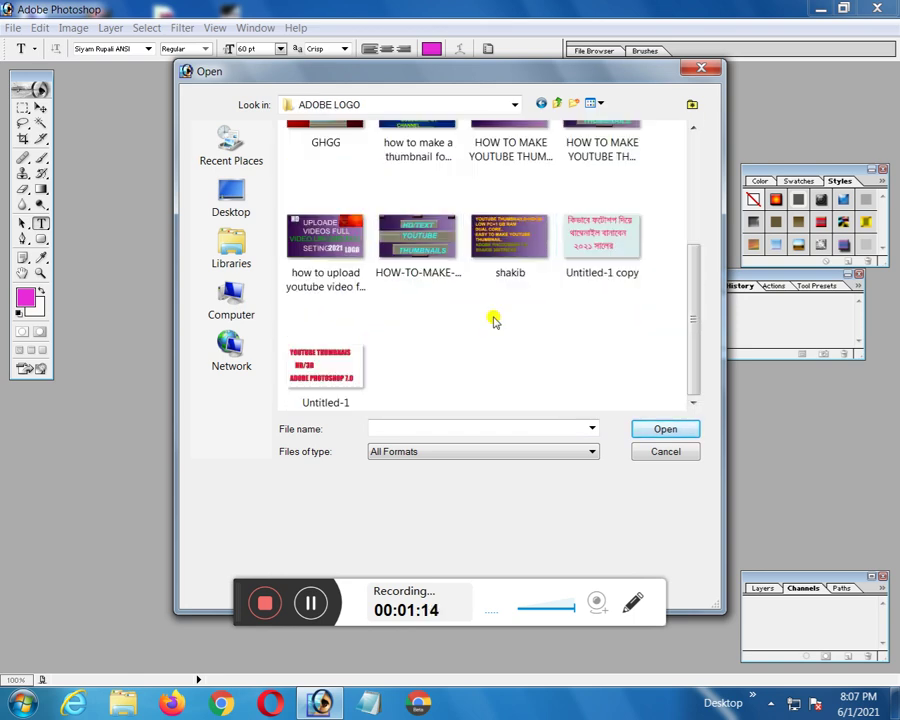
{"action": "scroll", "coordinate": [493, 320], "scroll_direction": "up", "scroll_amount": 2}
{"action": "scroll", "coordinate": [493, 318], "scroll_direction": "down", "scroll_amount": 2}
{"action": "scroll", "coordinate": [325, 205], "scroll_direction": "up", "scroll_amount": 3}
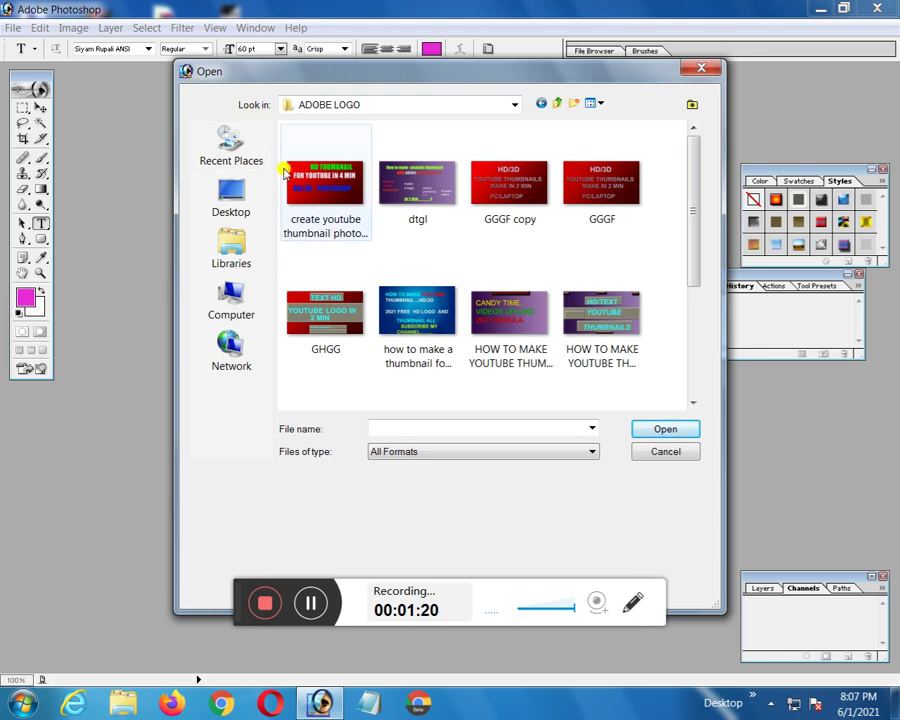
Return to the Desktop and open the orange brush-stroke logo image from LOGO HD
{"action": "left_click", "coordinate": [231, 200]}
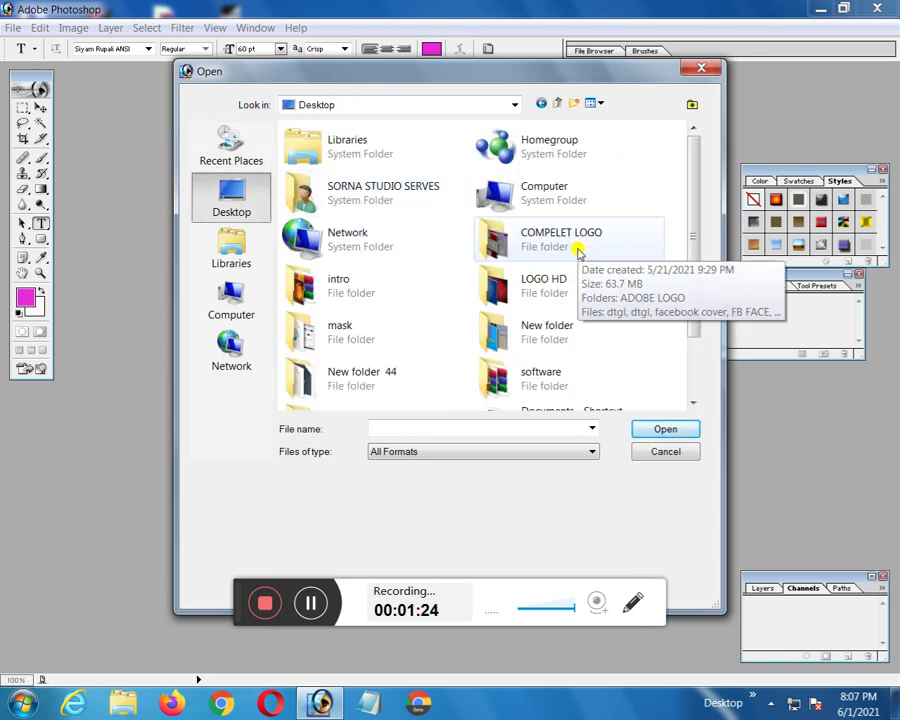
{"action": "left_click", "coordinate": [571, 300]}
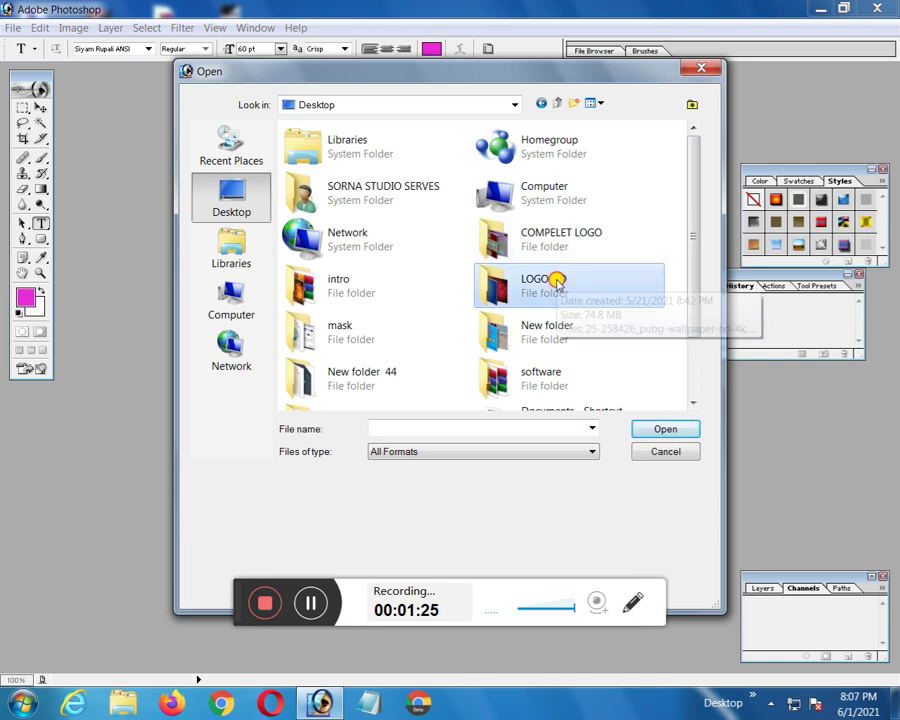
{"action": "double_click", "coordinate": [550, 279]}
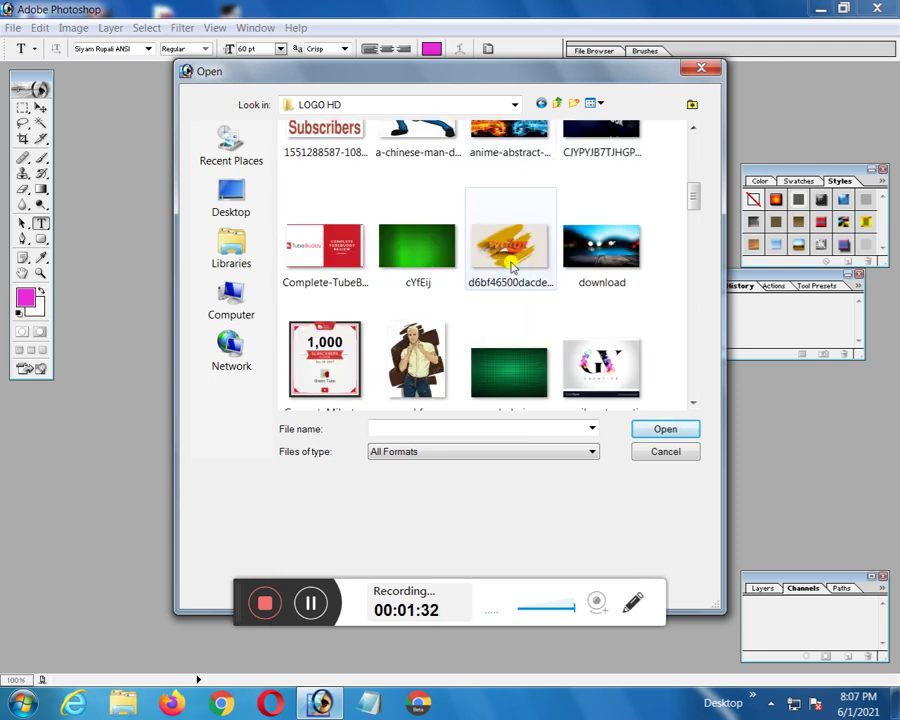
{"action": "double_click", "coordinate": [511, 262]}
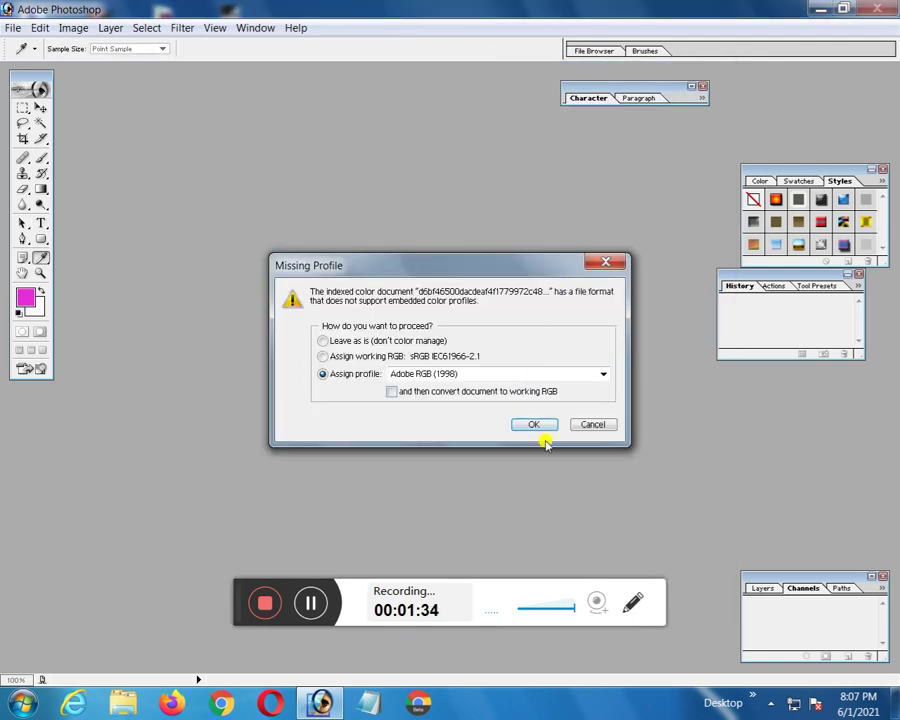
Accept the logo's colour profile, maximize it, look it over, then close it
{"action": "left_click", "coordinate": [536, 425]}
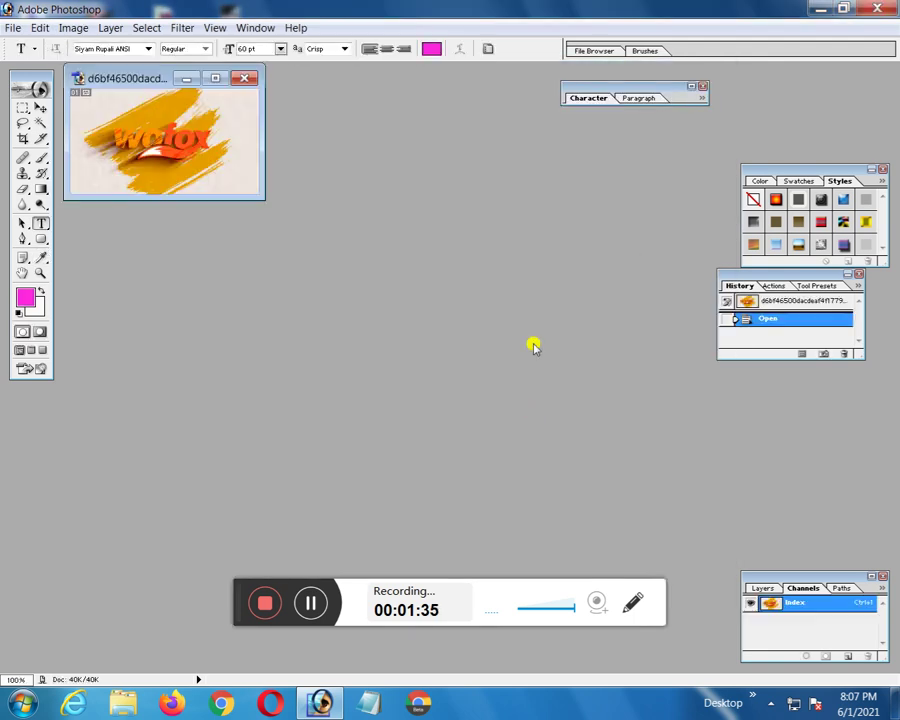
{"action": "left_click", "coordinate": [215, 78]}
{"action": "scroll", "coordinate": [476, 302], "scroll_direction": "down", "scroll_amount": 1}
{"action": "scroll", "coordinate": [476, 298], "scroll_direction": "up", "scroll_amount": 1}
{"action": "scroll", "coordinate": [481, 302], "scroll_direction": "up", "scroll_amount": 1}
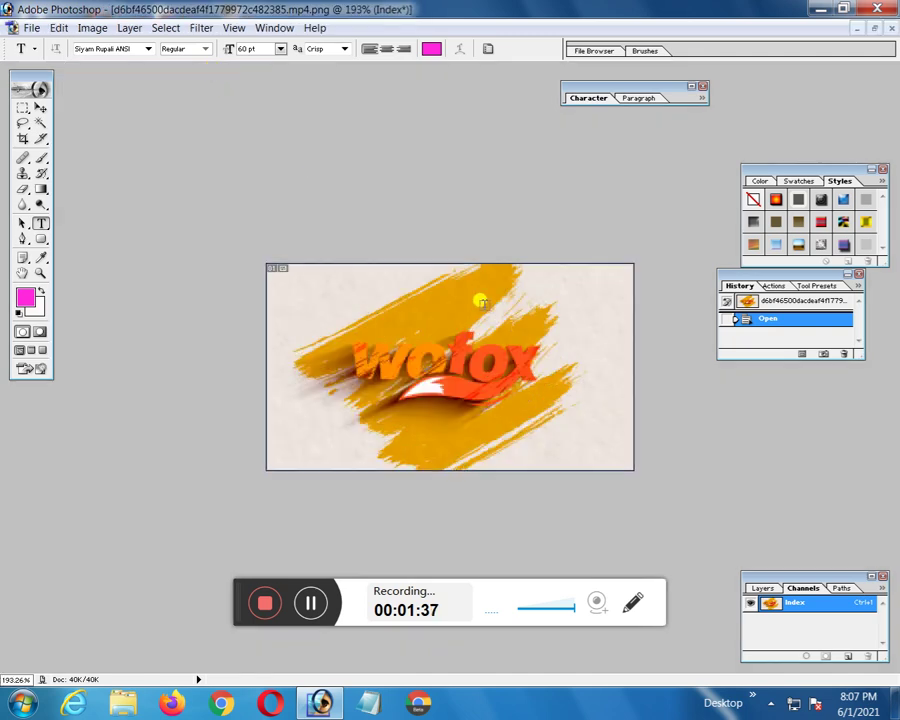
{"action": "scroll", "coordinate": [471, 260], "scroll_direction": "down", "scroll_amount": 1}
{"action": "key", "text": "ctrl+w"}
Open the 1066909-blue-background-wallpaper JPEG from LOGO HD
{"action": "key", "text": "ctrl+o"}
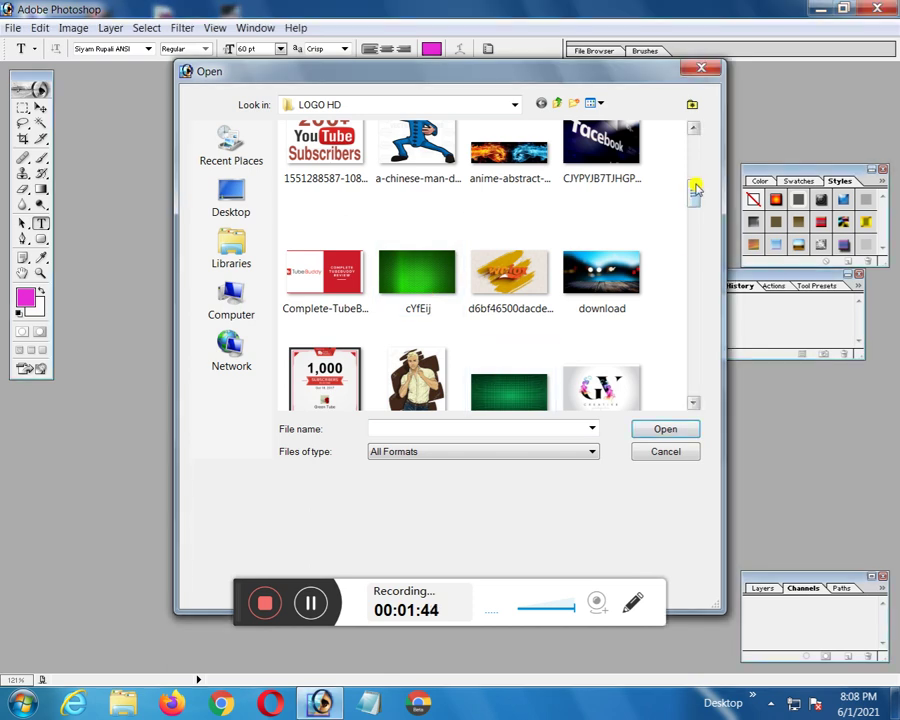
{"action": "scroll", "coordinate": [694, 200], "scroll_direction": "up", "scroll_amount": 3}
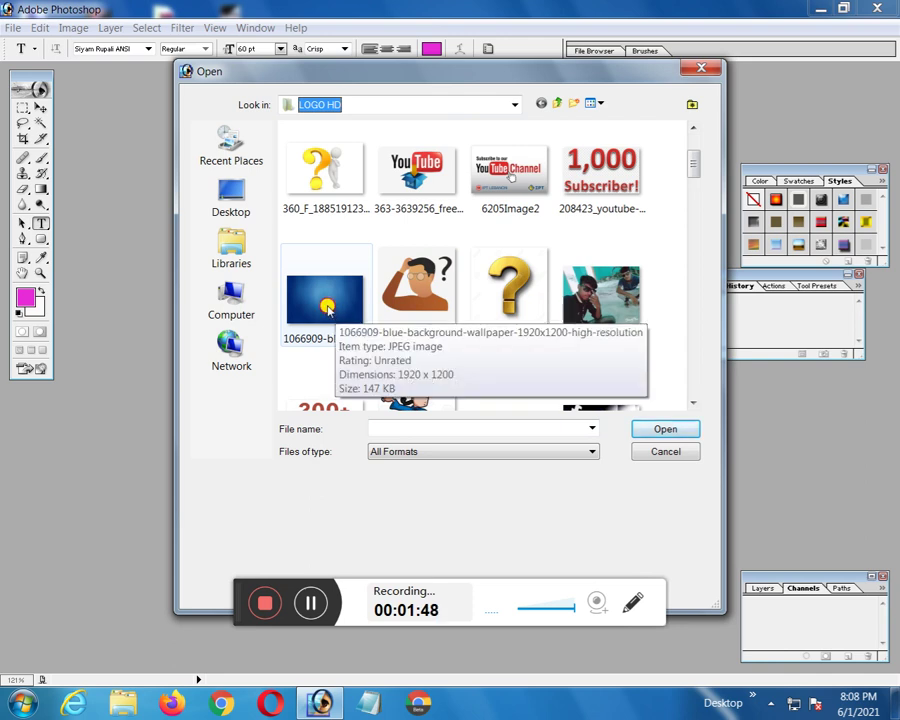
{"action": "left_click", "coordinate": [327, 308]}
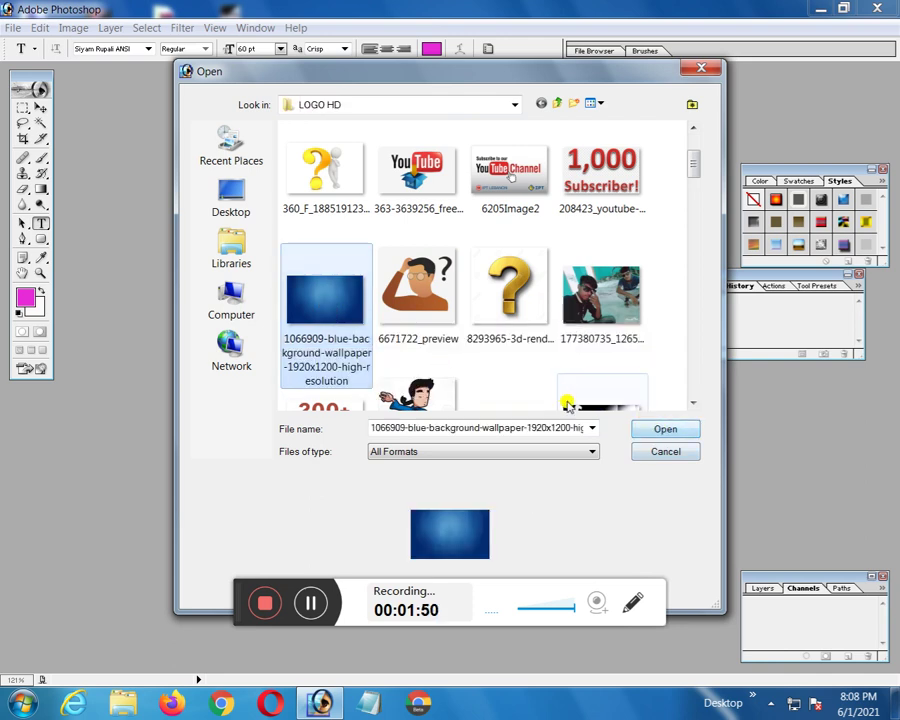
{"action": "left_click", "coordinate": [669, 430]}
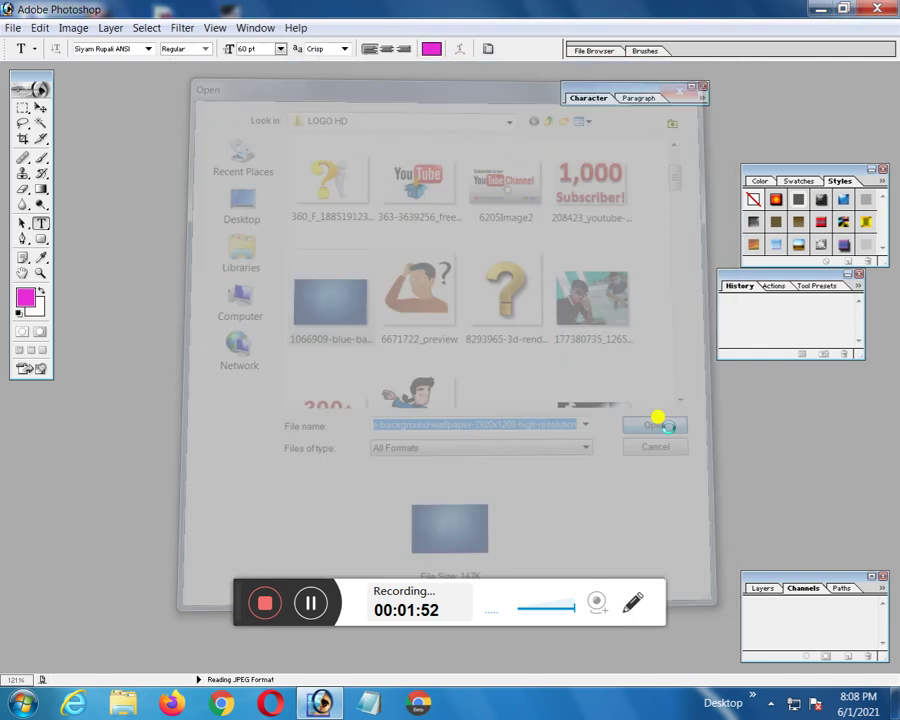
Dismiss the Missing Profile prompt, move the Character palette aside, and maximize the wallpaper window
{"action": "left_click", "coordinate": [533, 425]}
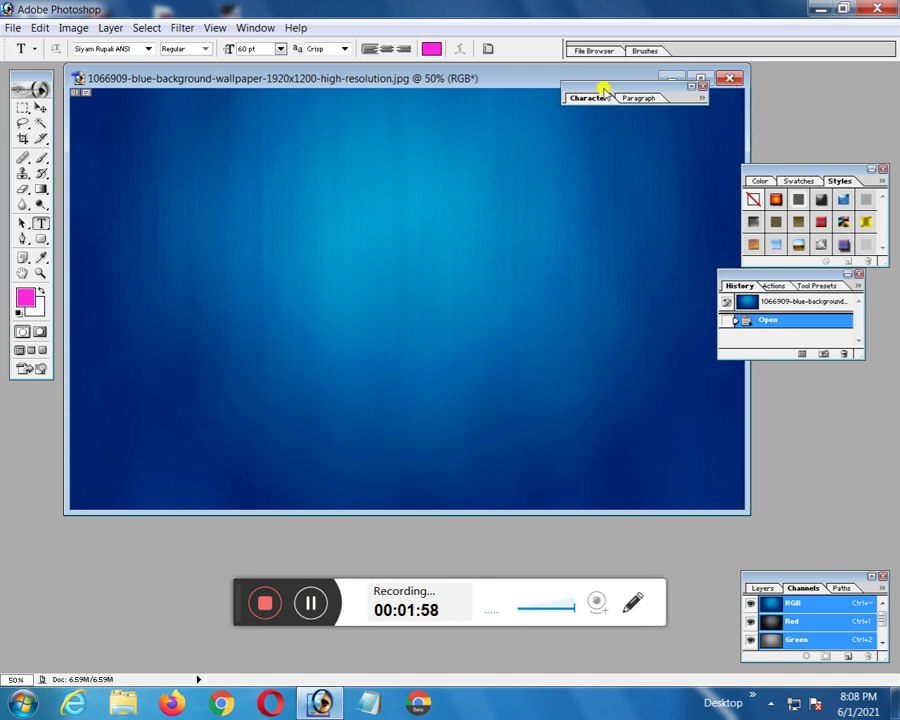
{"action": "left_click_drag", "start_coordinate": [624, 90], "coordinate": [830, 100]}
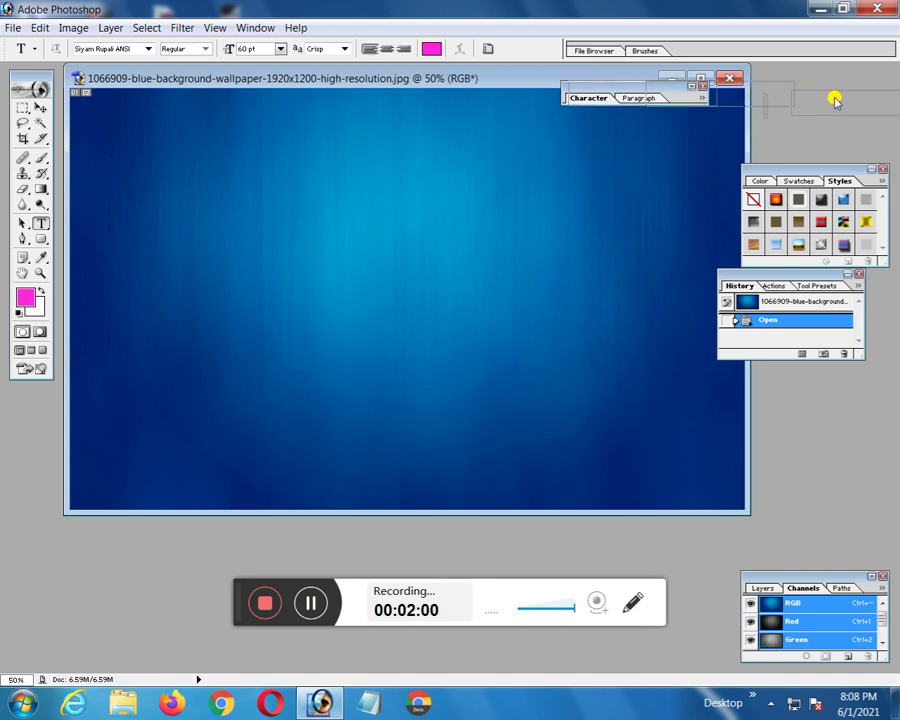
{"action": "left_click", "coordinate": [703, 80]}
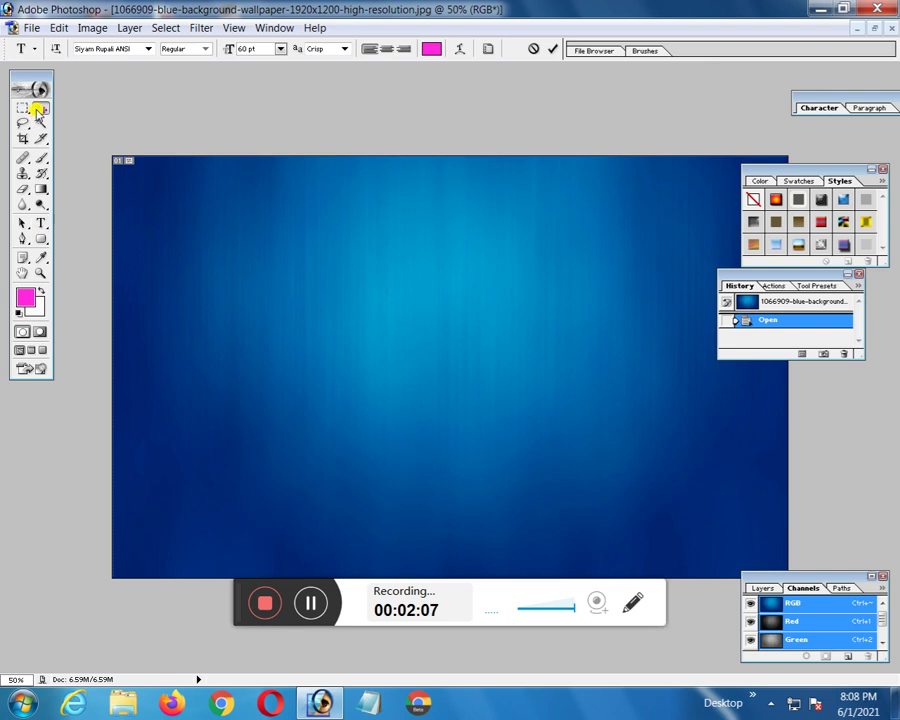
Start a new type layer on the canvas and clear the test letters
{"action": "left_click", "coordinate": [40, 107]}
{"action": "left_click", "coordinate": [41, 224]}
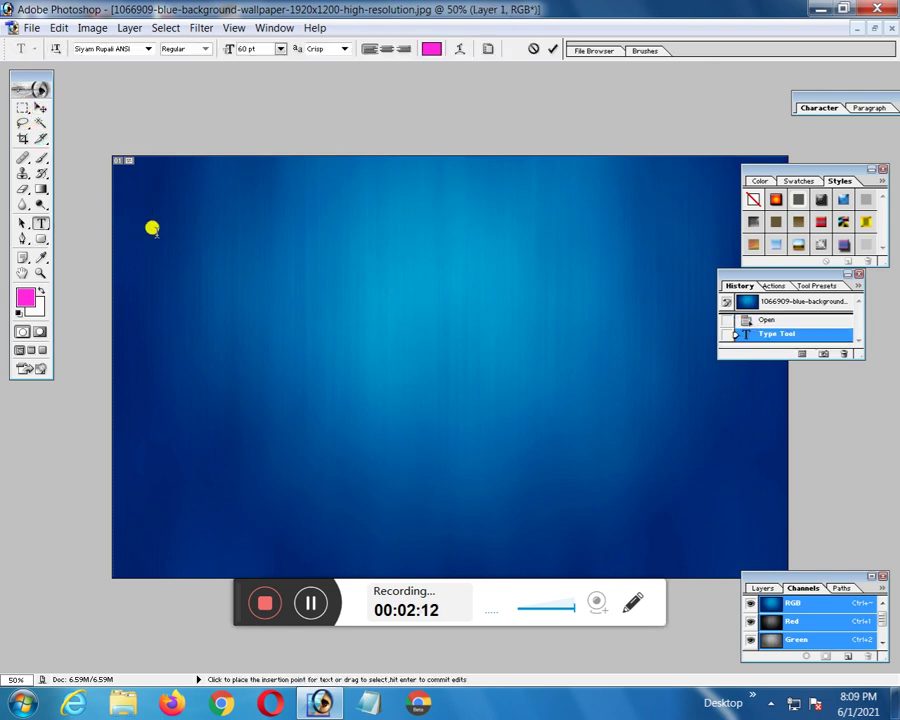
{"action": "type", "text": "ki"}
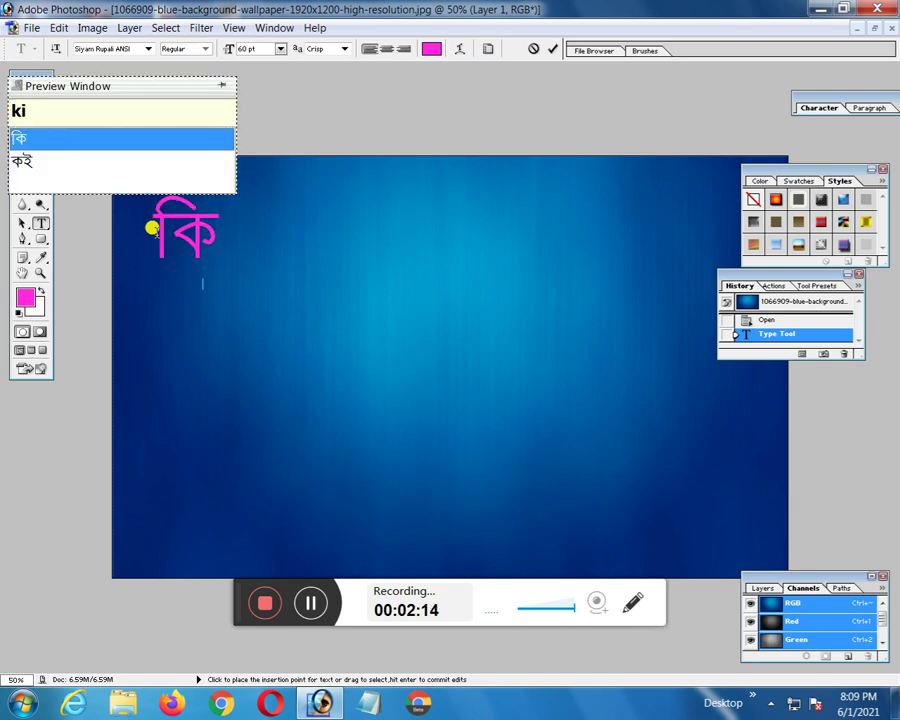
{"action": "key", "text": "BackSpace"}
{"action": "key", "text": "BackSpace"}
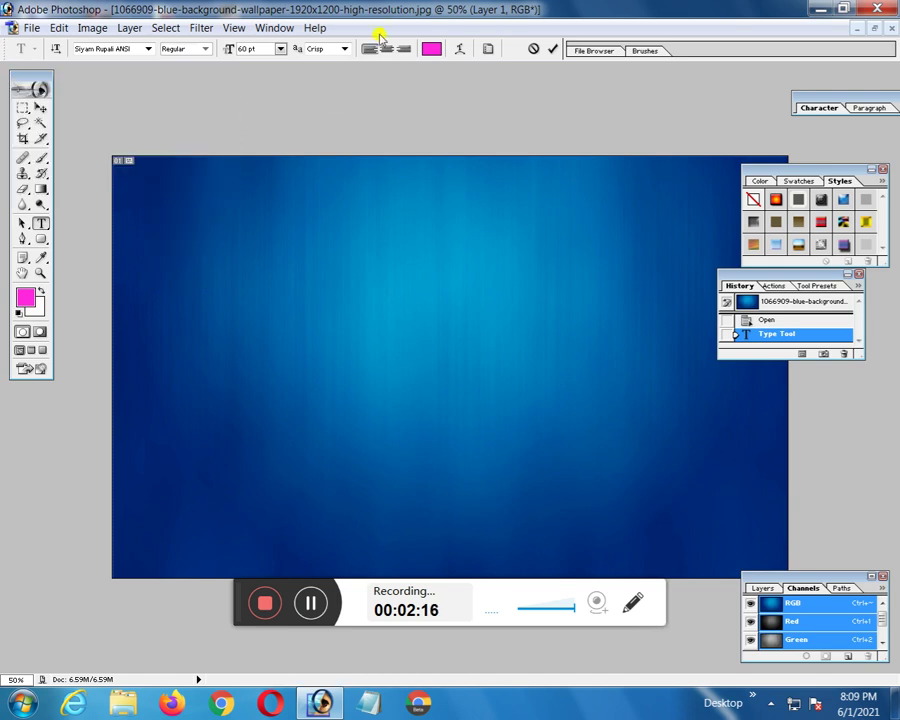
Set the text colour to near-white
{"action": "left_click", "coordinate": [433, 49]}
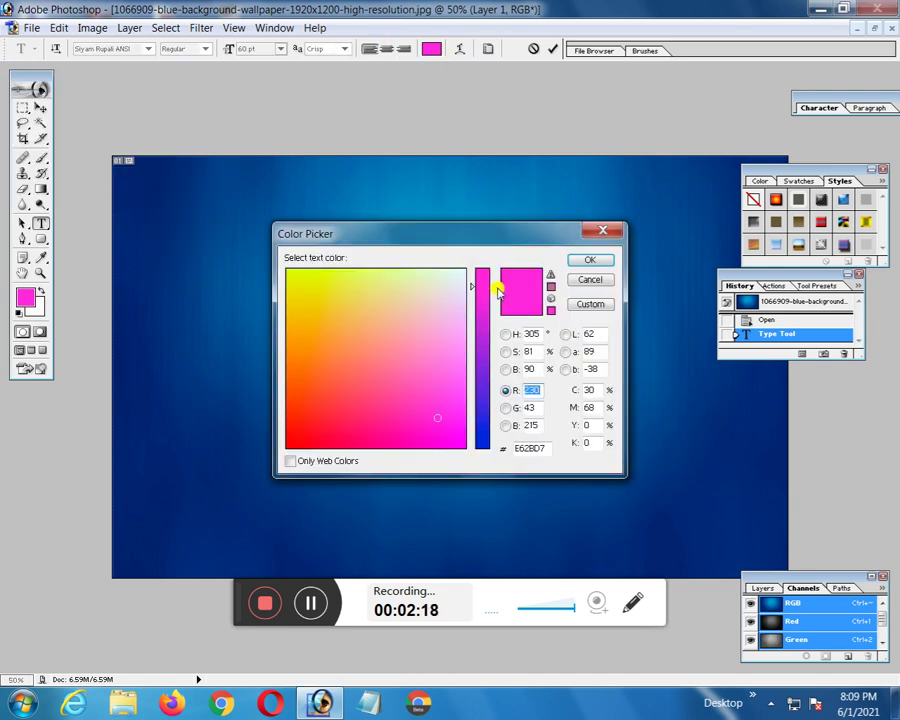
{"action": "left_click", "coordinate": [505, 352]}
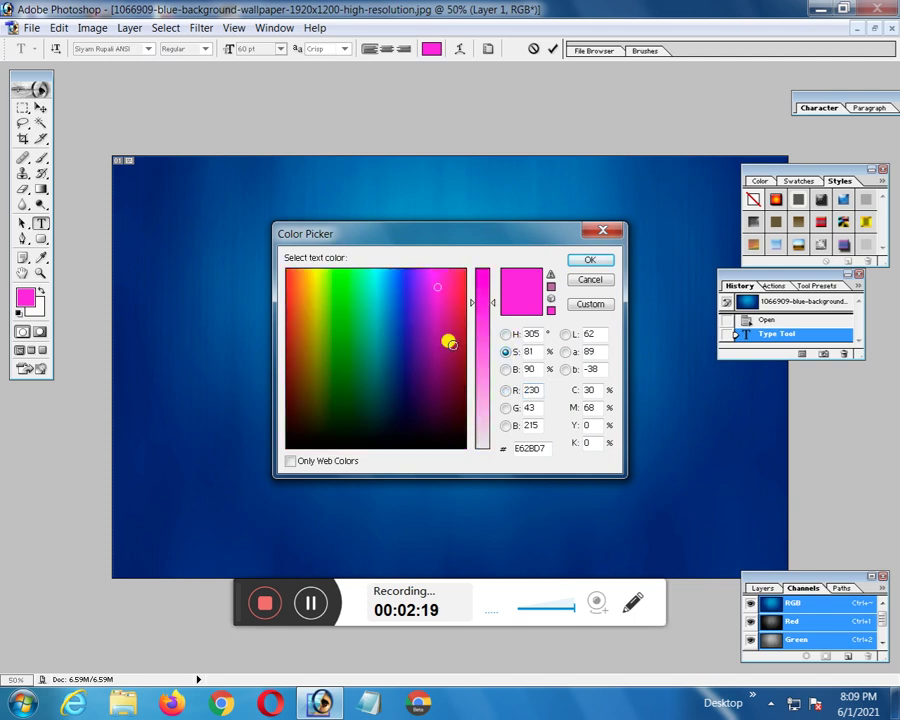
{"action": "left_click", "coordinate": [505, 369]}
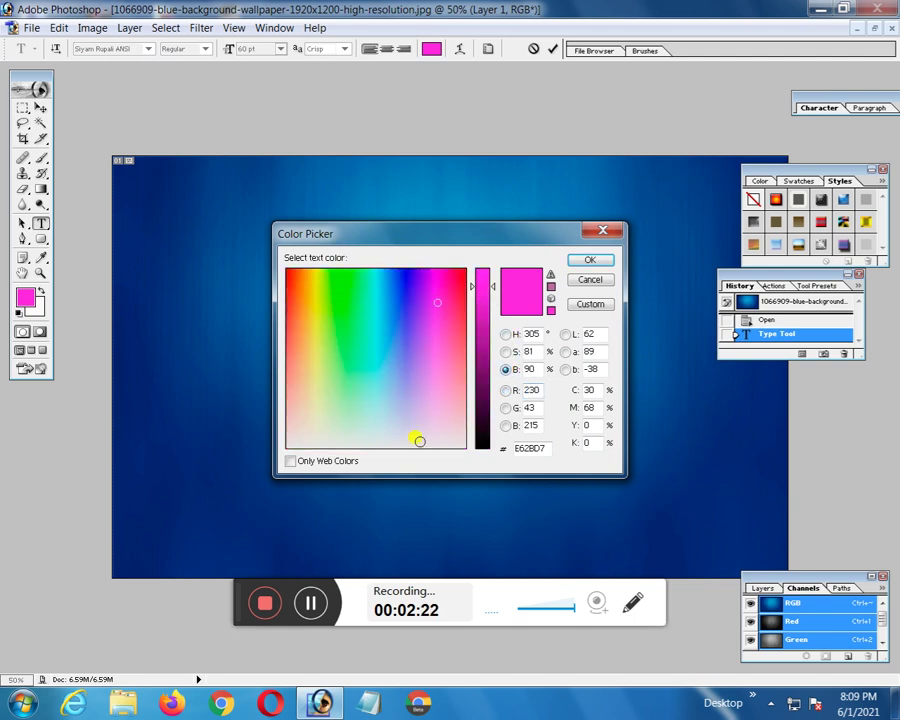
{"action": "left_click", "coordinate": [422, 444]}
{"action": "left_click", "coordinate": [589, 260]}
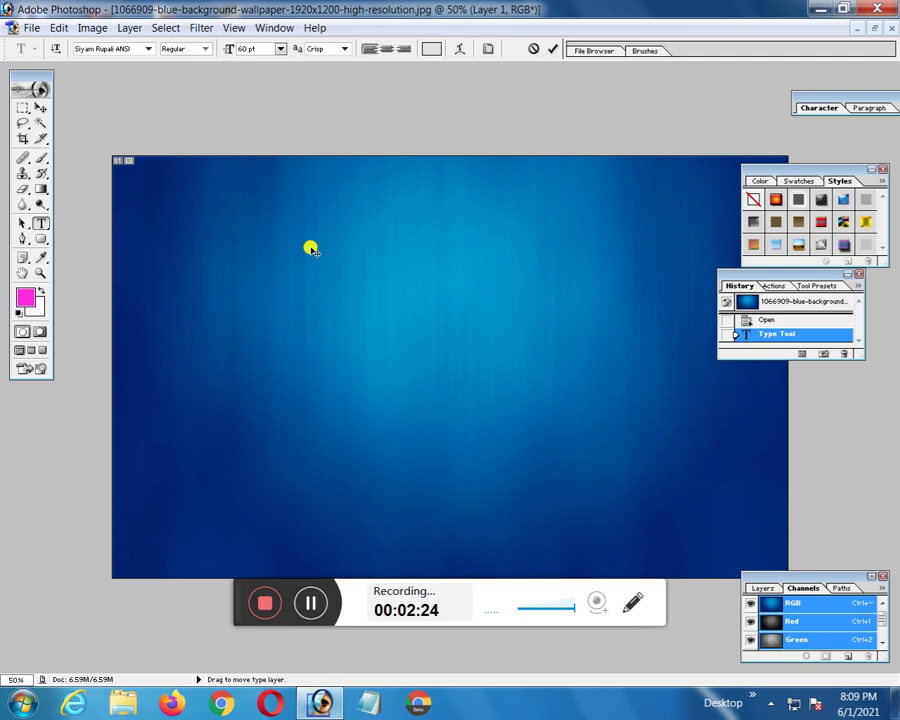
Type the first headline line 'কিভাবে ফটোশপ দিয়ে' phonetically, fixing spelling via suggestions
{"action": "type", "text": "ki"}
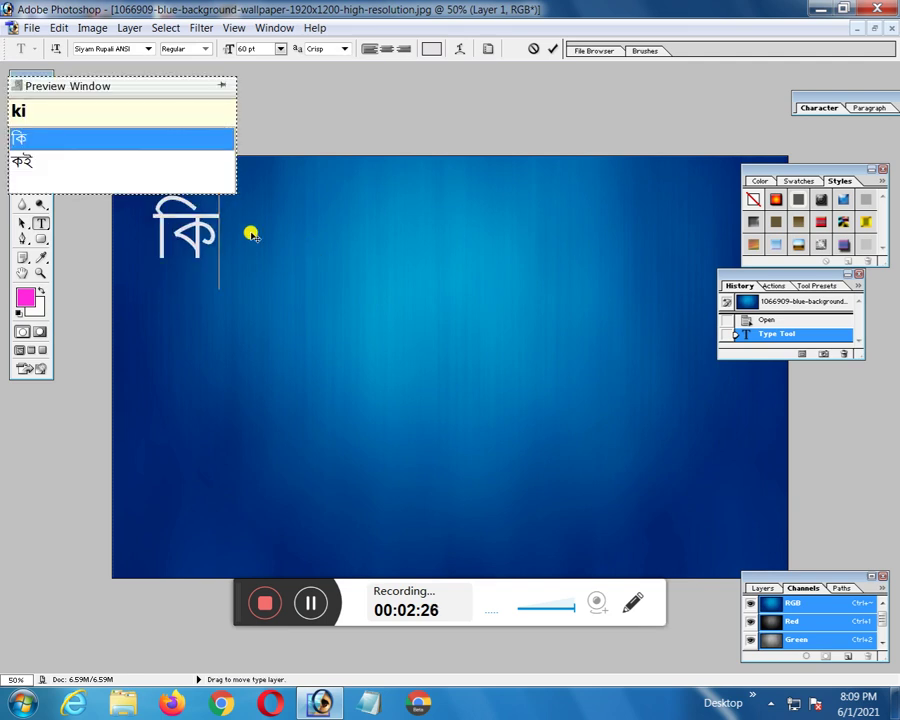
{"action": "type", "text": "vabe"}
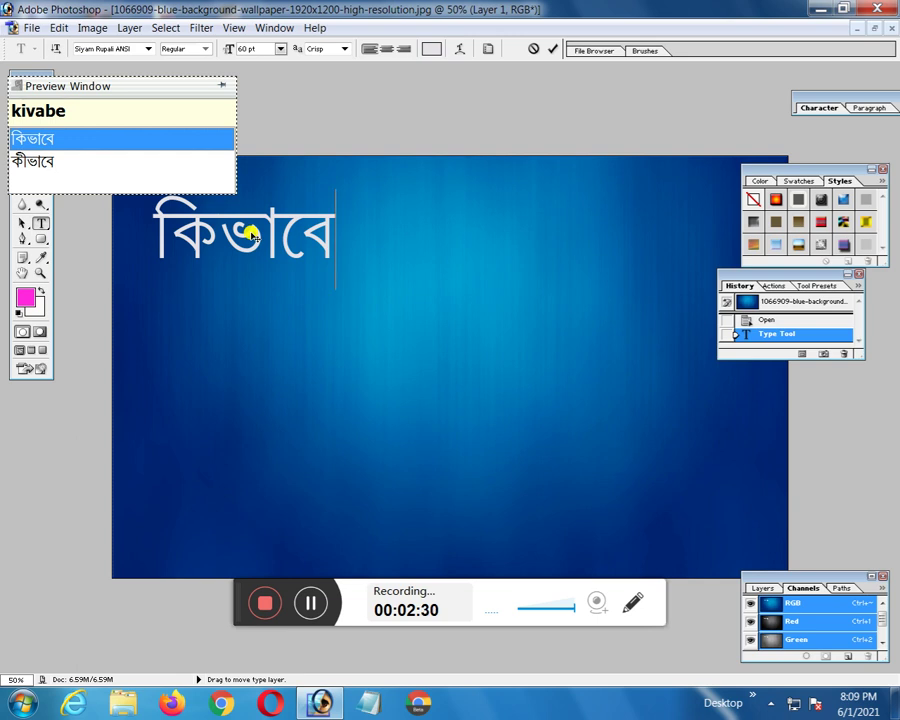
{"action": "key", "text": "space"}
{"action": "type", "text": "p"}
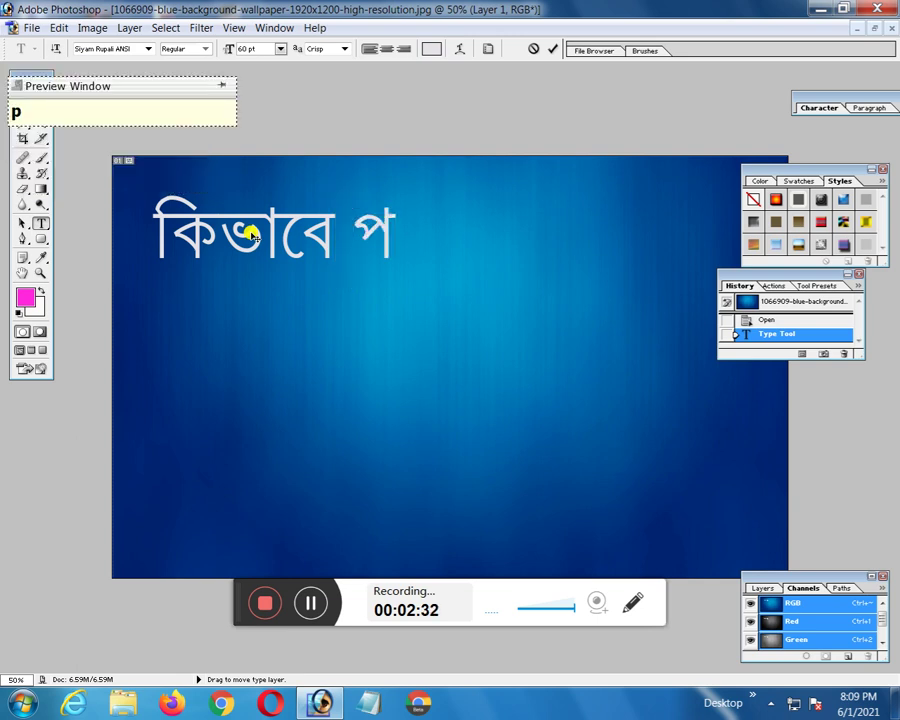
{"action": "type", "text": "hoto"}
{"action": "key", "text": "space"}
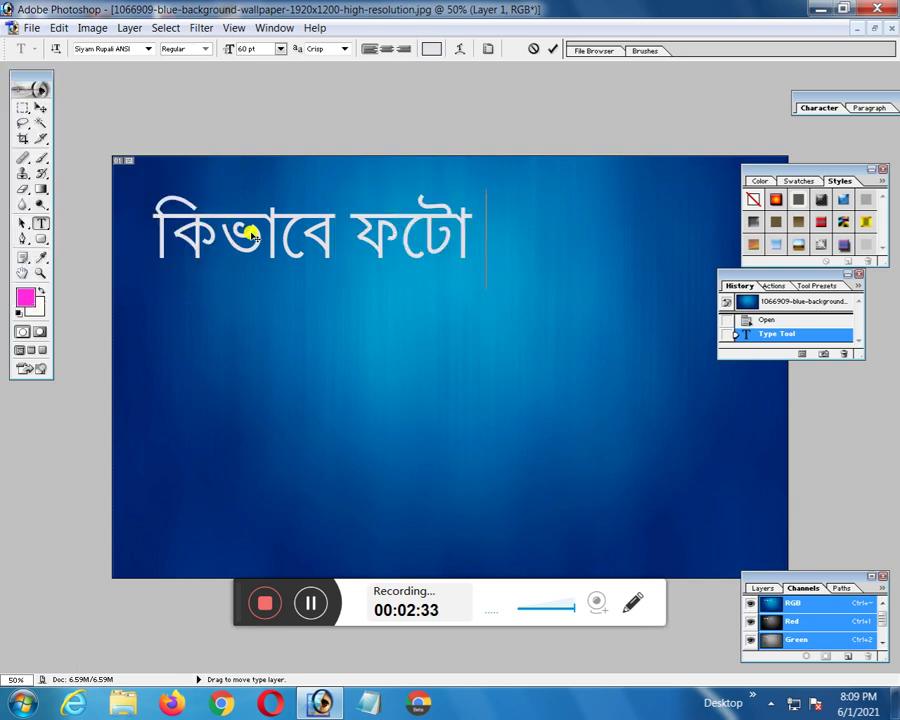
{"action": "type", "text": "shop"}
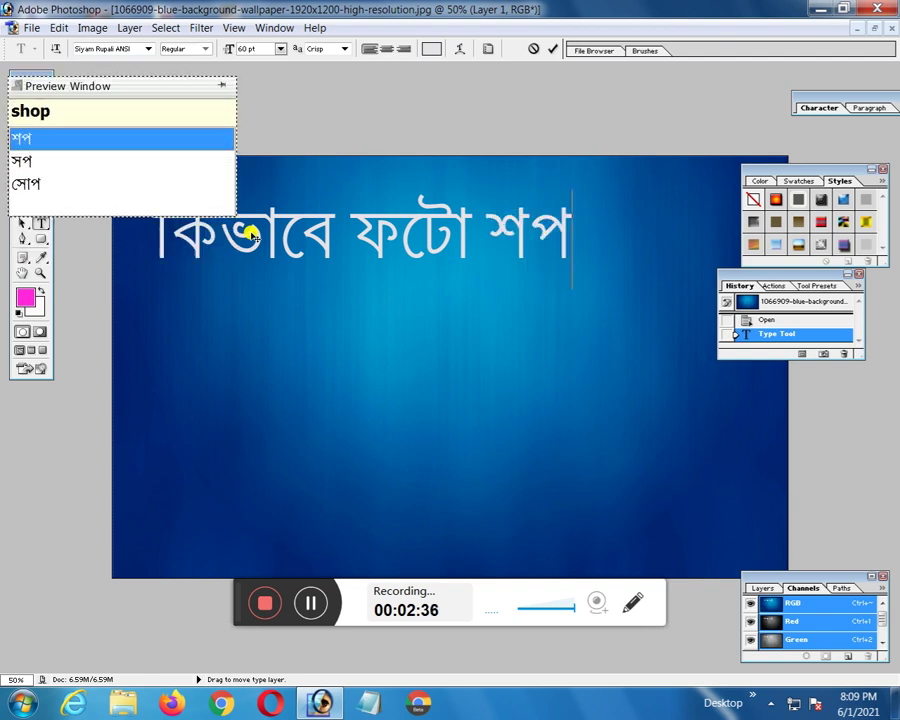
{"action": "key", "text": "space"}
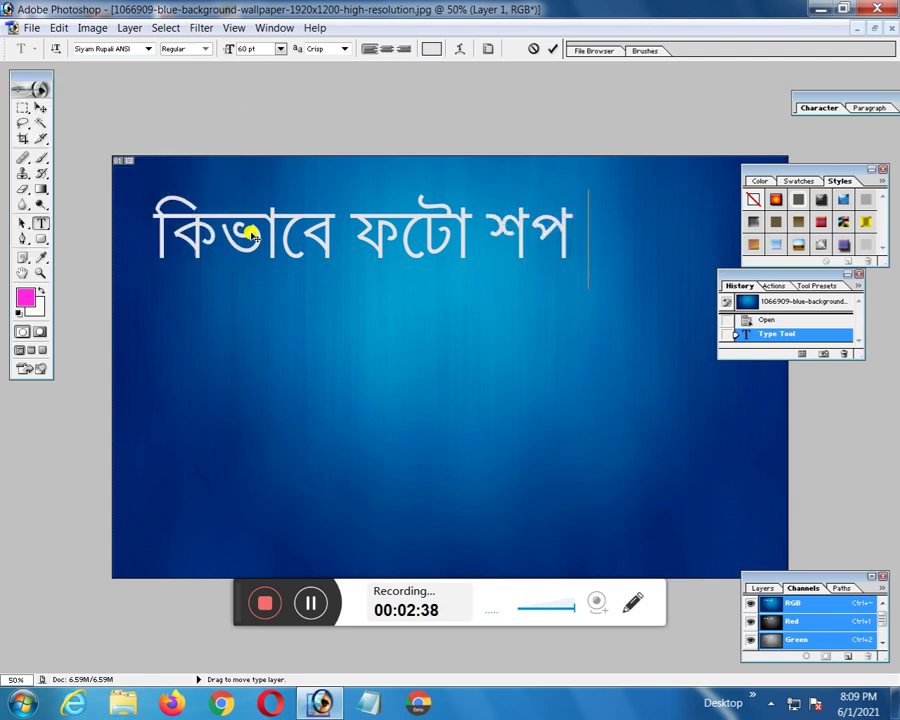
{"action": "key", "text": "BackSpace"}
{"action": "key", "text": "BackSpace"}
{"action": "key", "text": "BackSpace"}
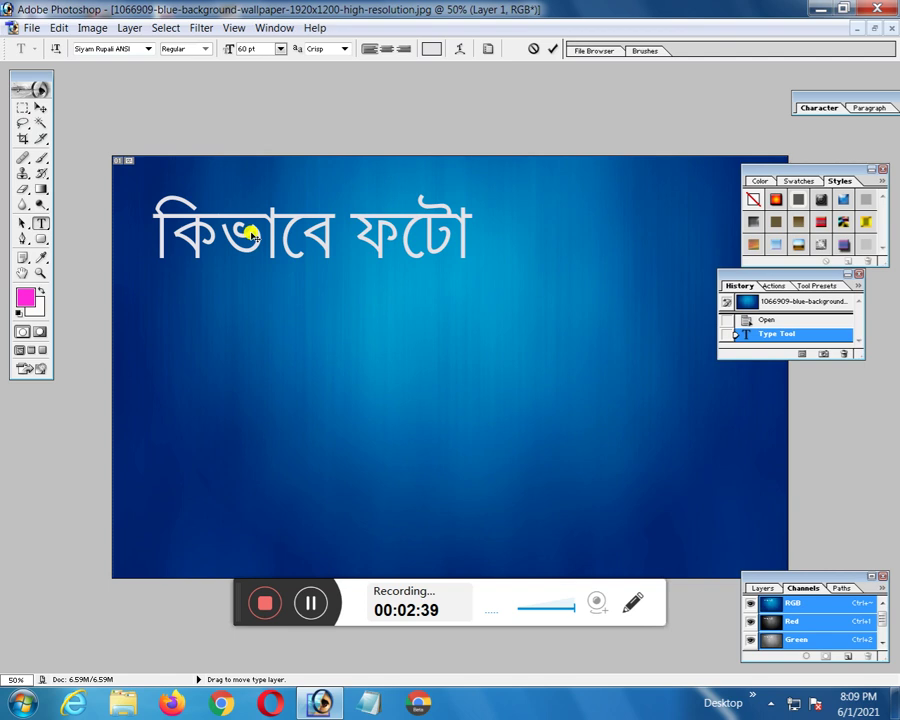
{"action": "type", "text": "sh"}
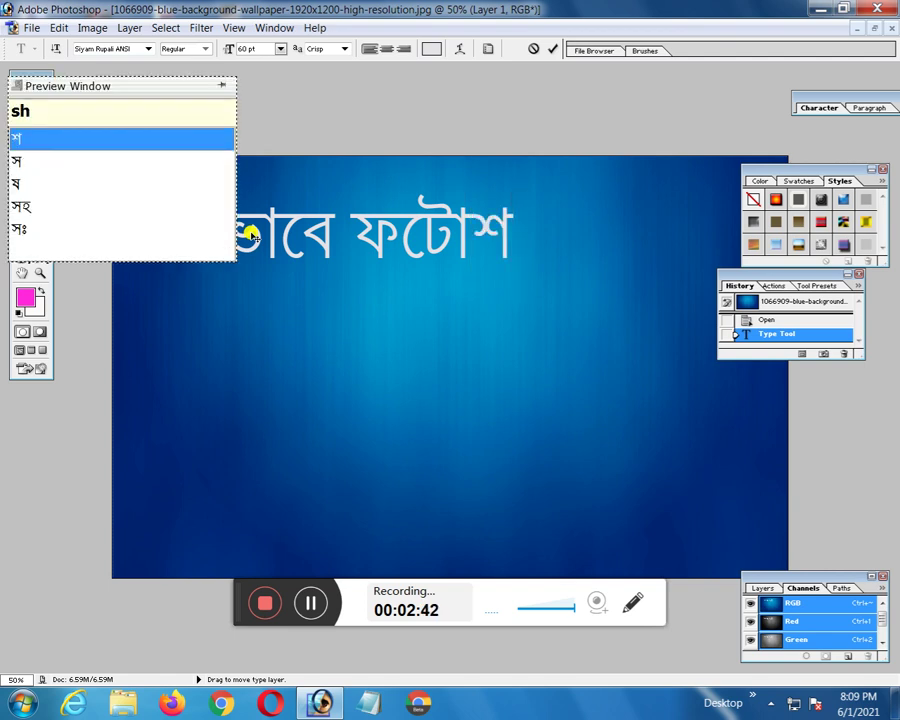
{"action": "type", "text": "op"}
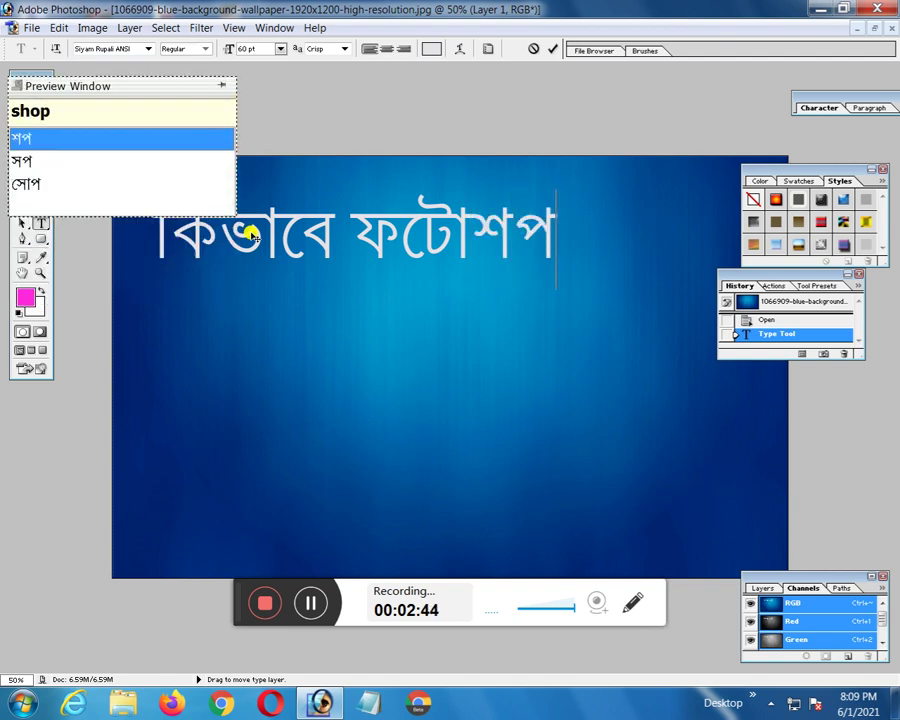
{"action": "type", "text": " d"}
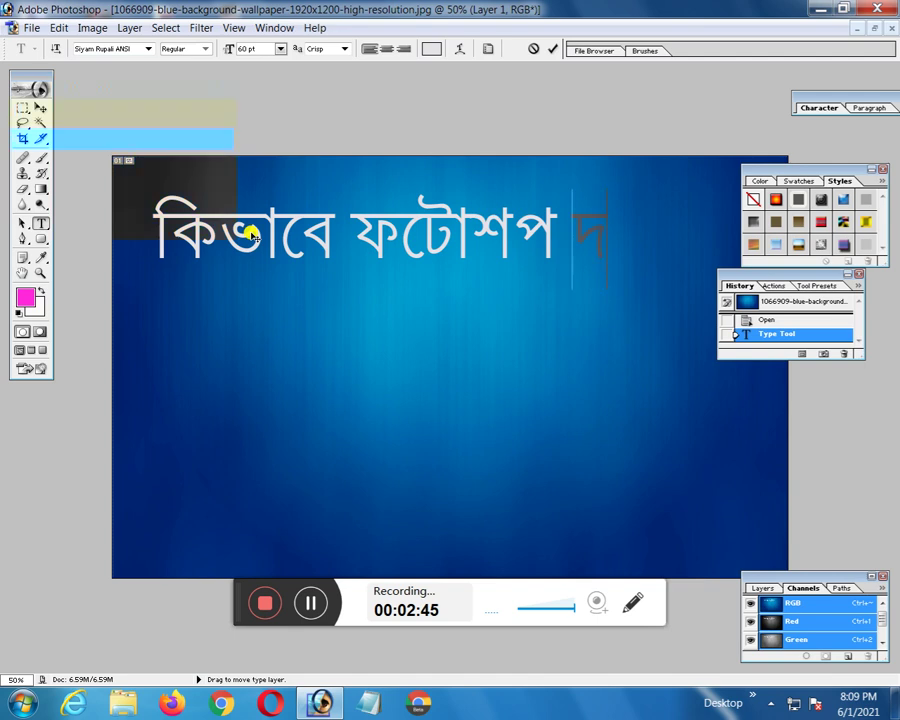
{"action": "type", "text": "iea"}
{"action": "key", "text": "BackSpace"}
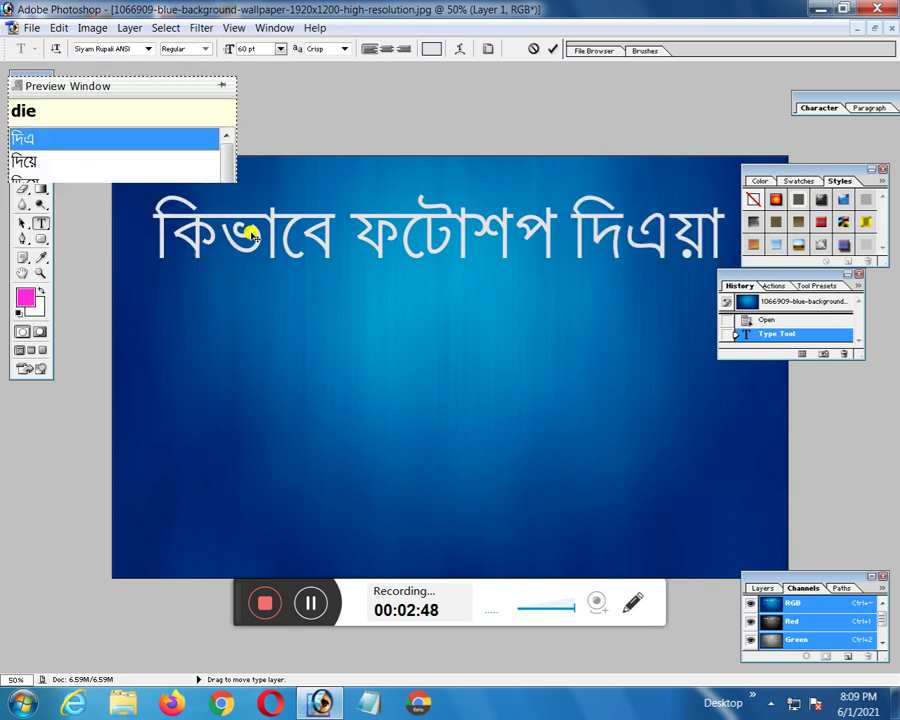
{"action": "left_click", "coordinate": [104, 161]}
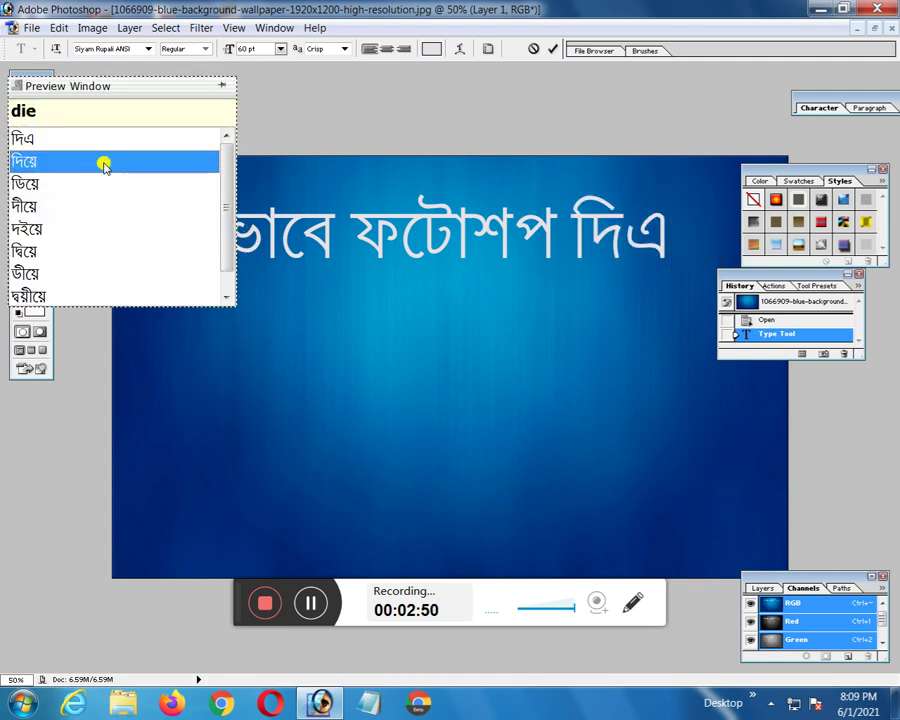
Type the second headline line 'থাম্বনাইল বানবেন' phonetically
{"action": "key", "text": "Return"}
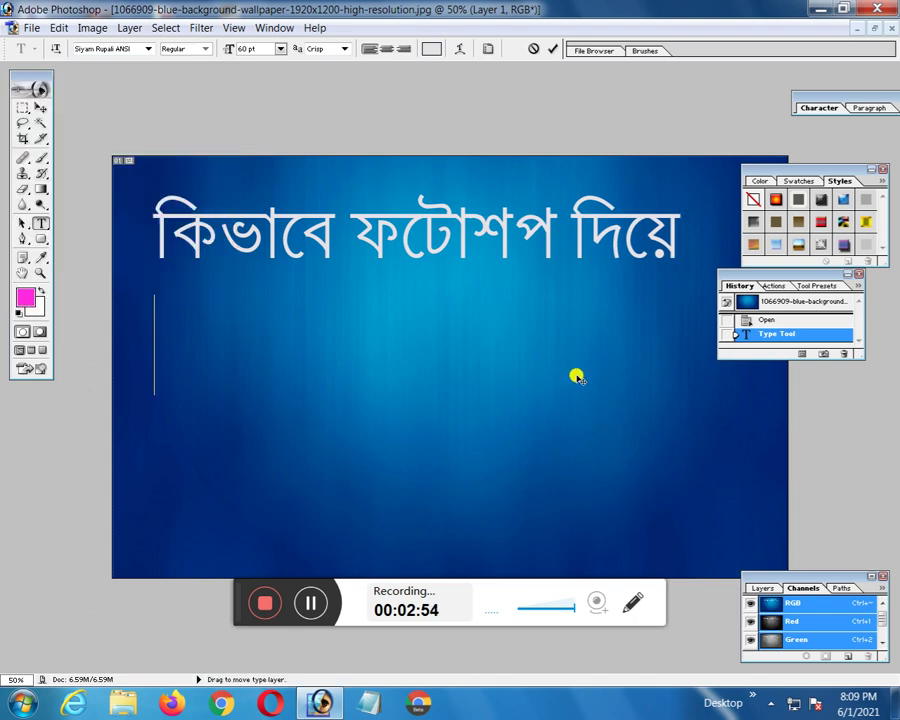
{"action": "type", "text": "tham"}
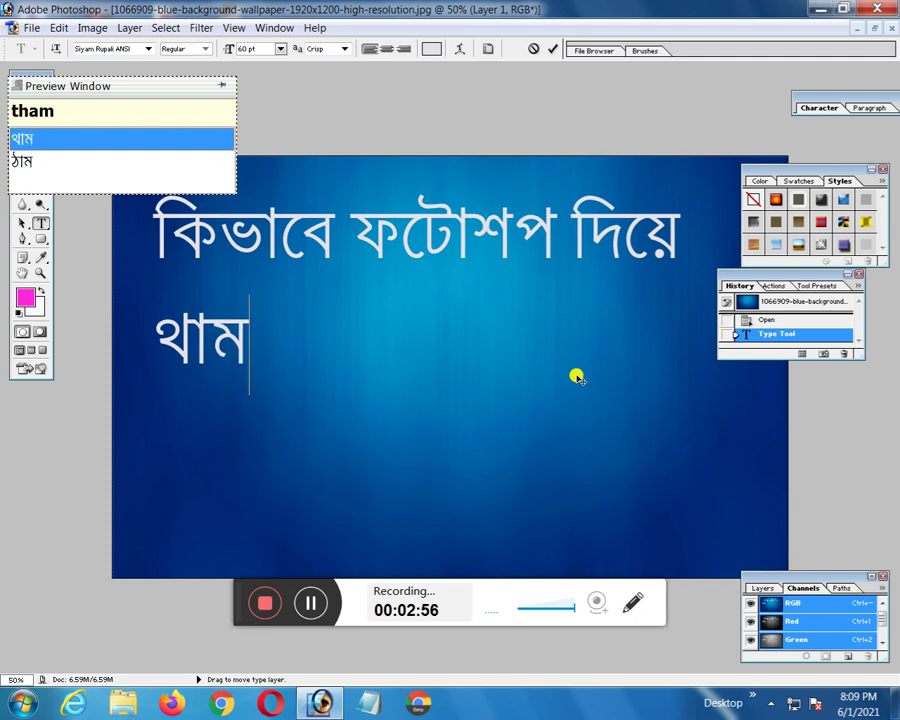
{"action": "type", "text": "bna"}
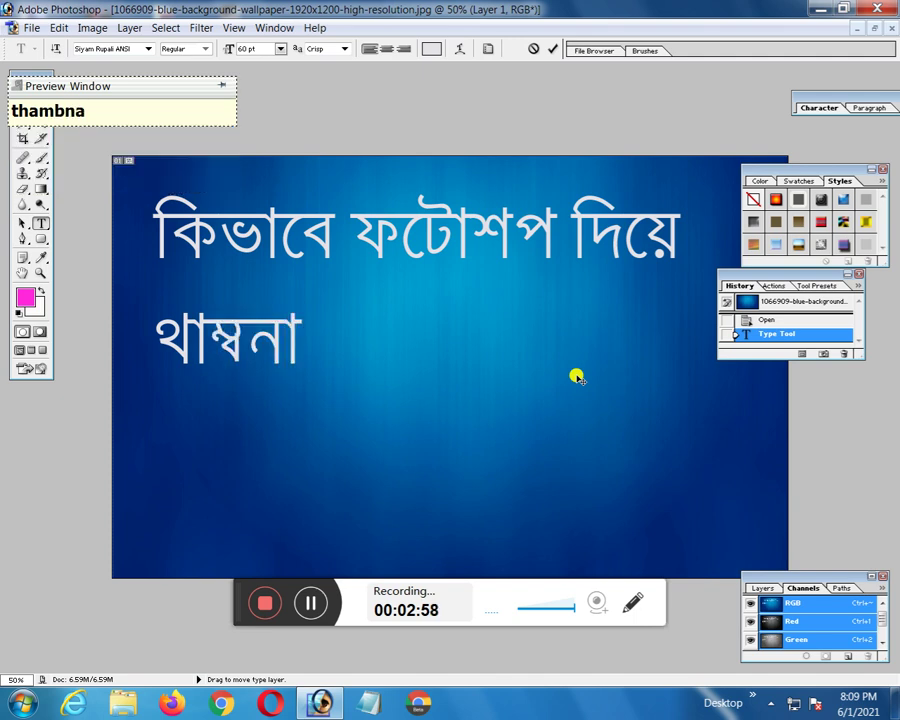
{"action": "type", "text": "l"}
{"action": "type", "text": "i"}
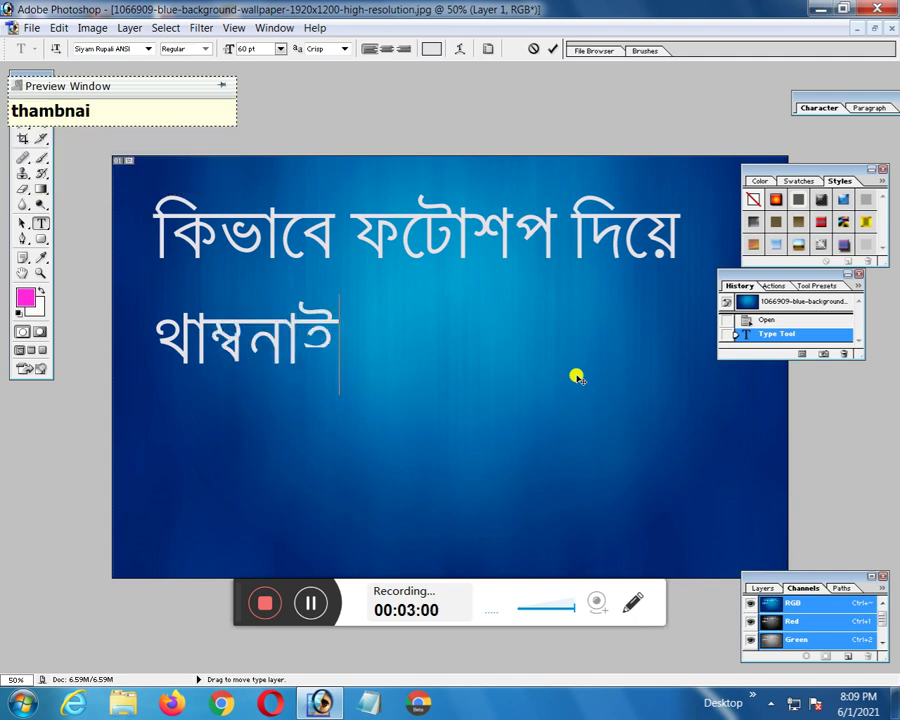
{"action": "type", "text": "l "}
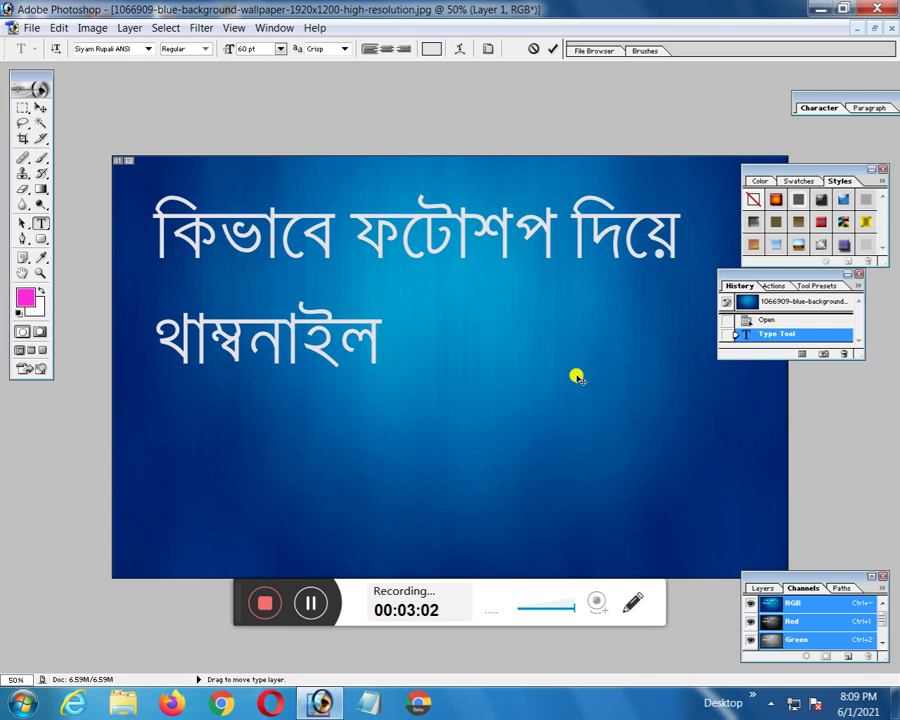
{"action": "type", "text": "bann"}
{"action": "key", "text": "BackSpace"}
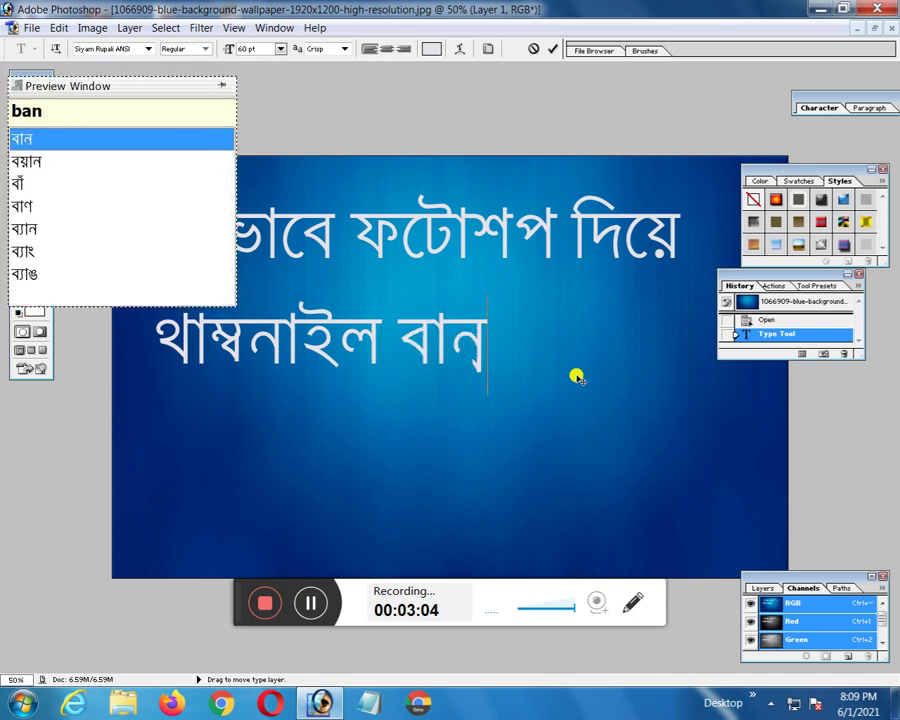
{"action": "type", "text": "be"}
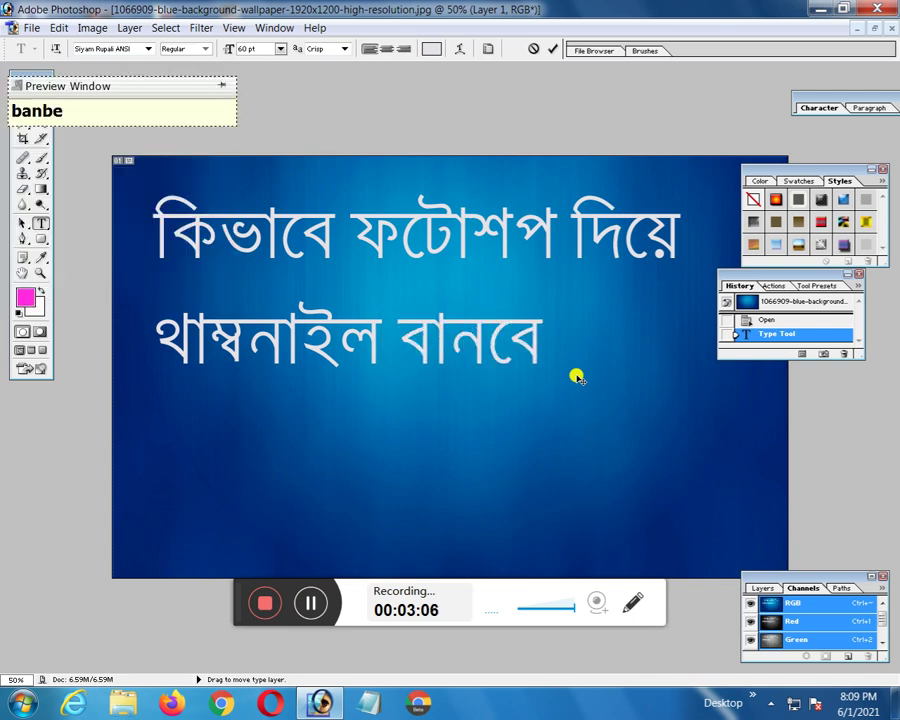
{"action": "type", "text": "n"}
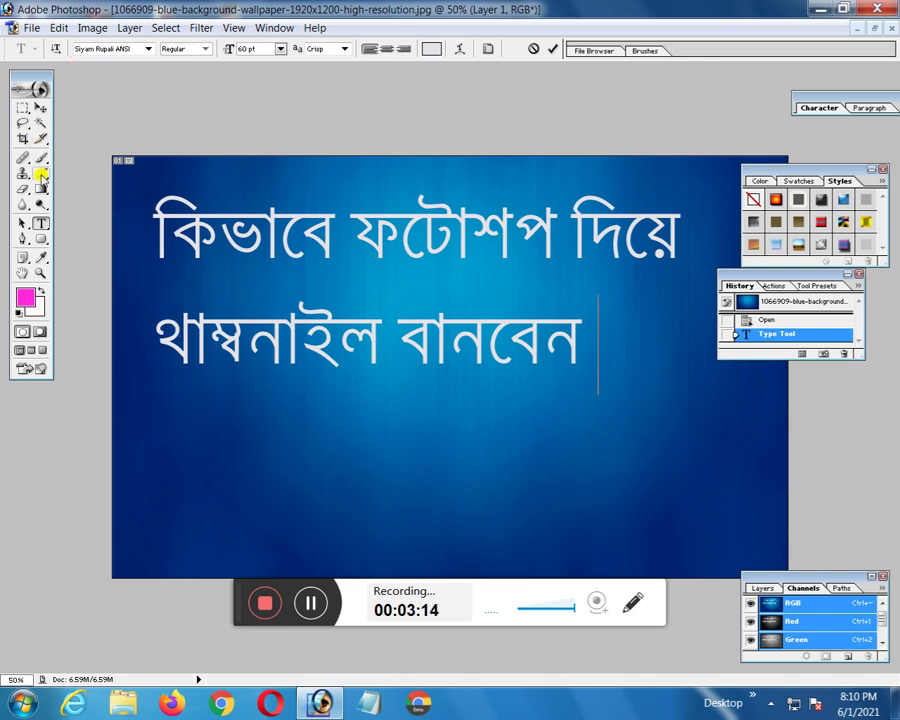
Commit the headline, attempt to move the locked background, and reset Move tool settings
{"action": "left_click", "coordinate": [38, 110]}
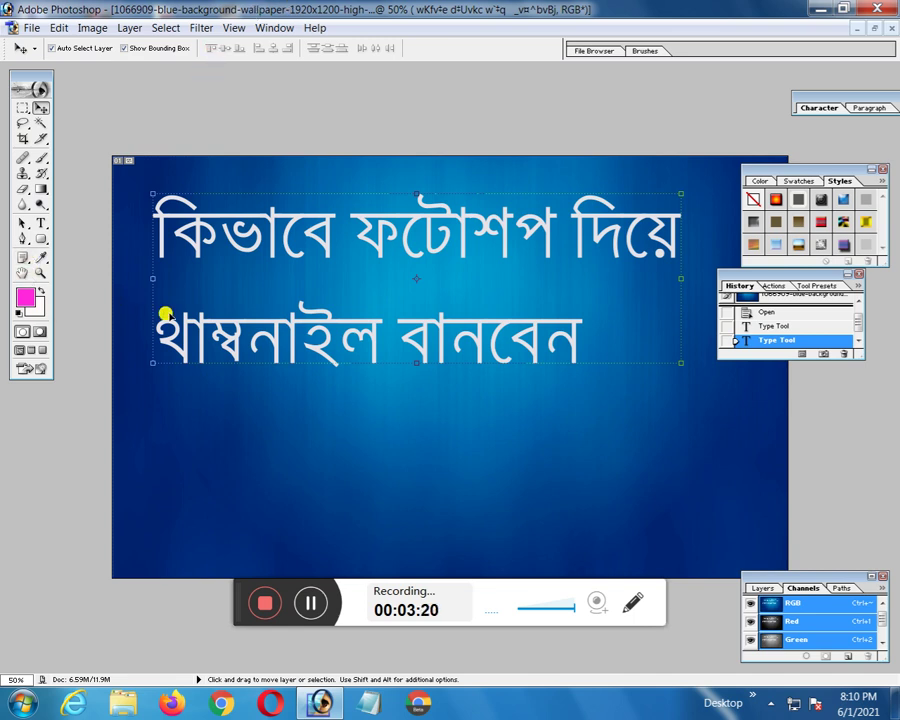
{"action": "left_click", "coordinate": [170, 383]}
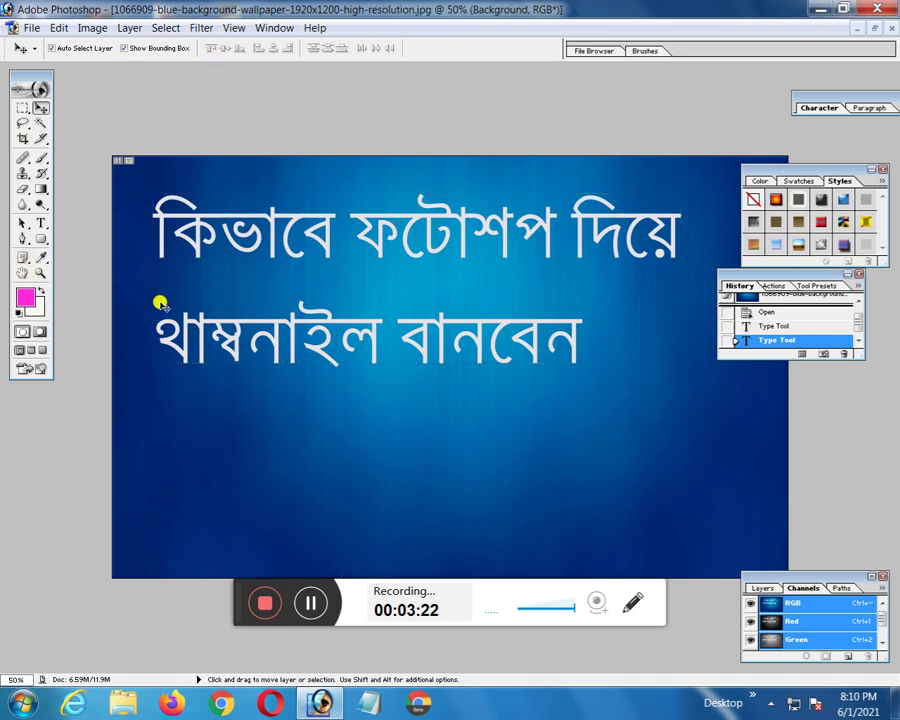
{"action": "left_click", "coordinate": [395, 367]}
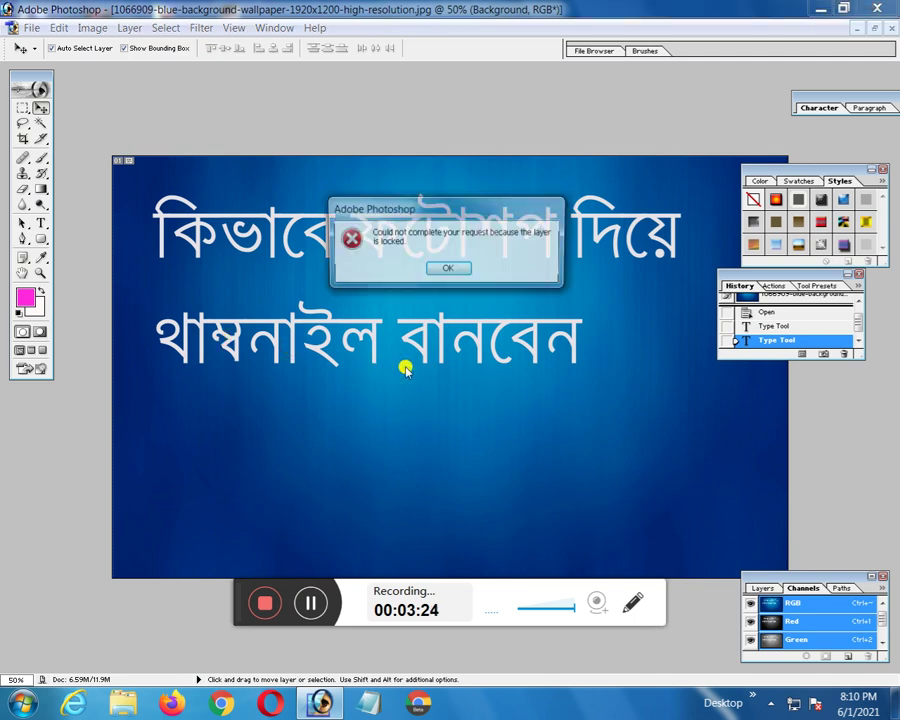
{"action": "left_click", "coordinate": [463, 271]}
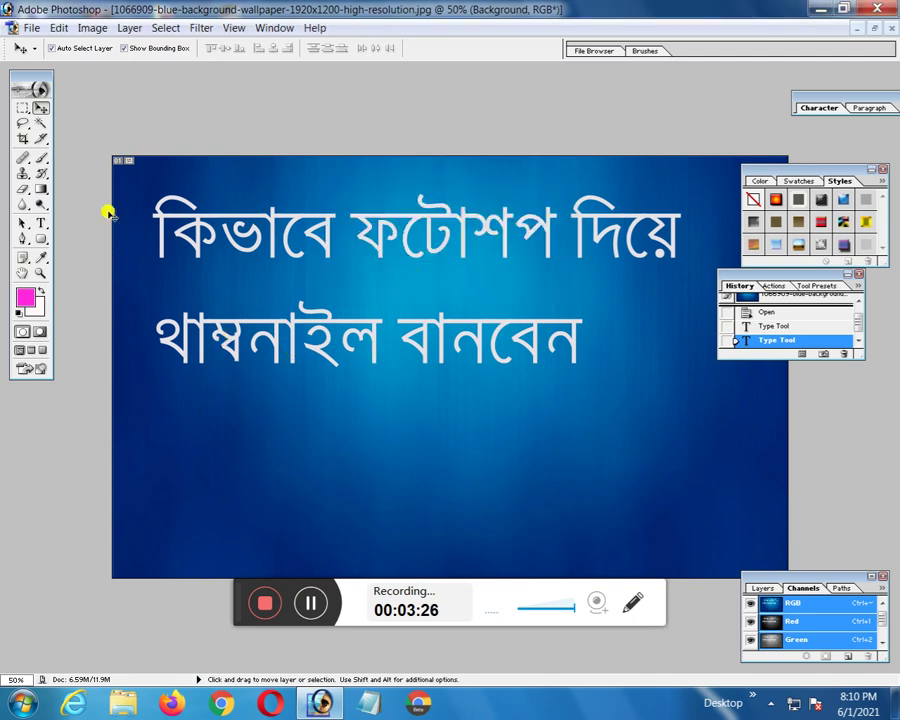
{"action": "left_click", "coordinate": [34, 48]}
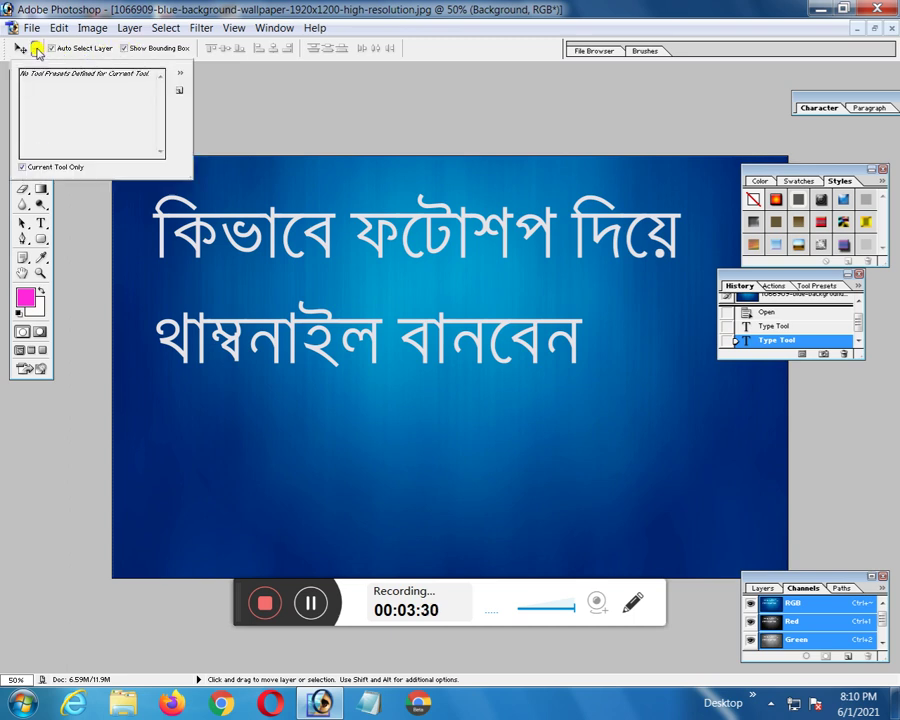
{"action": "right_click", "coordinate": [22, 47]}
{"action": "left_click", "coordinate": [54, 58]}
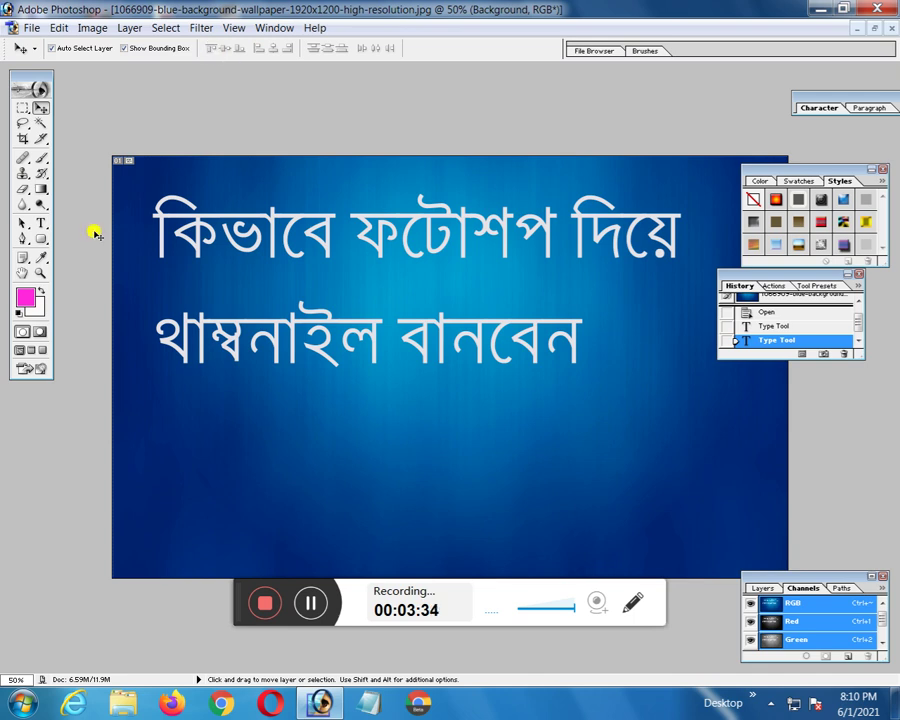
Draw and then clear rectangular selections around the second headline line
{"action": "left_click", "coordinate": [22, 107]}
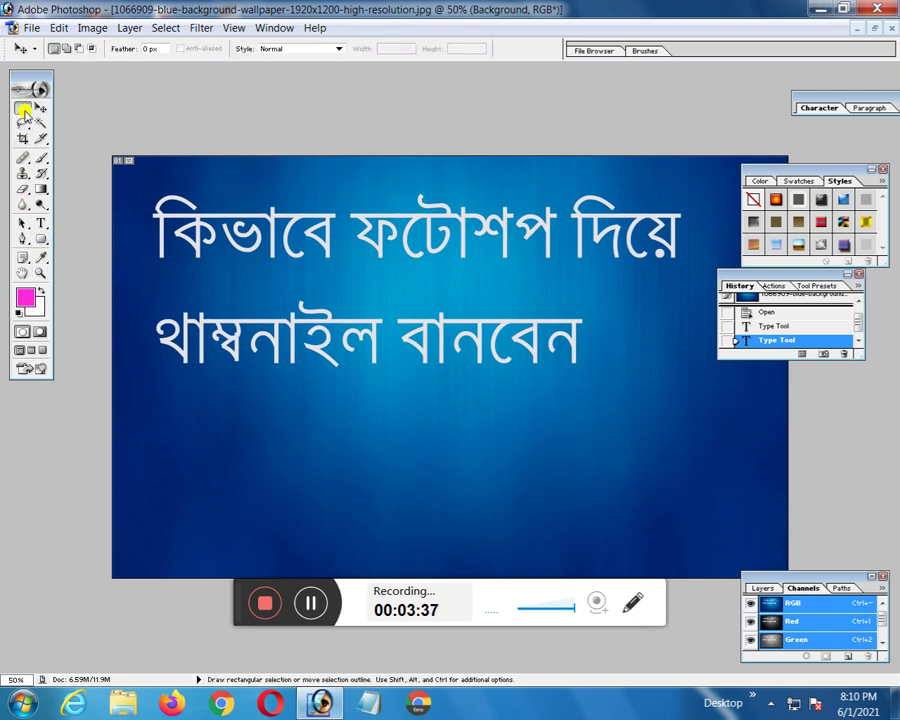
{"action": "mouse_move", "coordinate": [151, 314]}
{"action": "left_mouse_down"}
{"action": "mouse_move", "coordinate": [307, 390]}
{"action": "mouse_move", "coordinate": [541, 397]}
{"action": "left_mouse_up"}
{"action": "mouse_move", "coordinate": [144, 306]}
{"action": "left_mouse_down"}
{"action": "mouse_move", "coordinate": [124, 293]}
{"action": "mouse_move", "coordinate": [245, 372]}
{"action": "mouse_move", "coordinate": [614, 380]}
{"action": "left_mouse_up"}
{"action": "left_click", "coordinate": [130, 294]}
{"action": "left_click", "coordinate": [540, 388]}
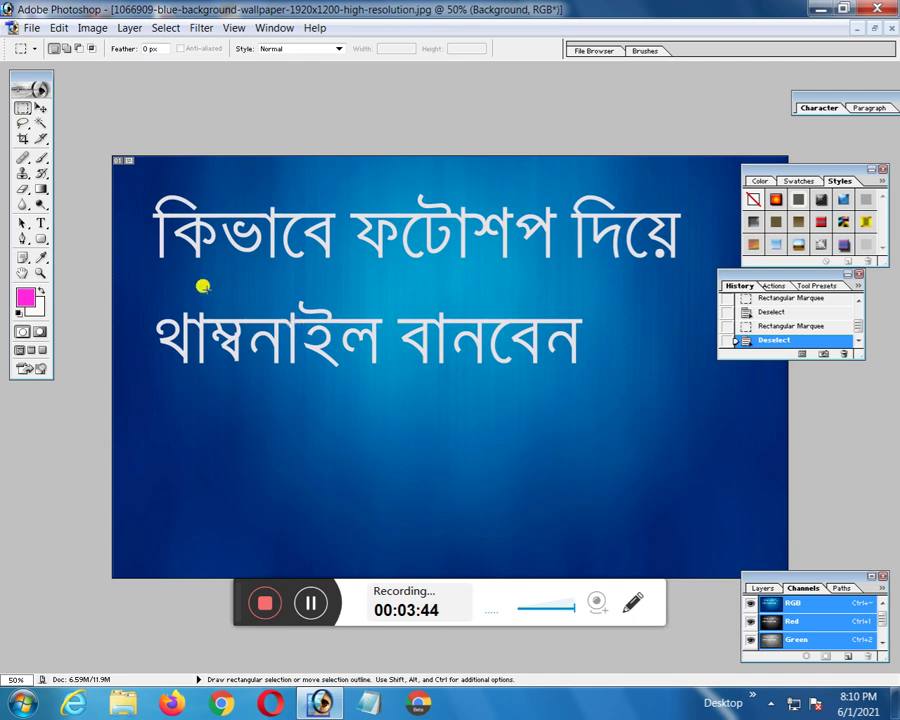
{"action": "left_click", "coordinate": [40, 107]}
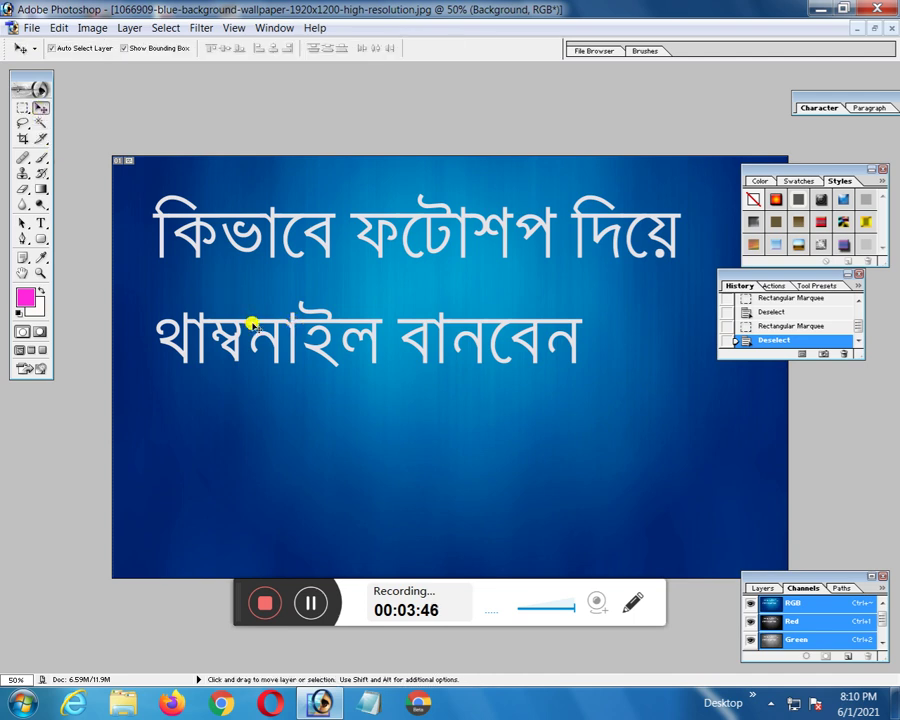
{"action": "left_click", "coordinate": [41, 224]}
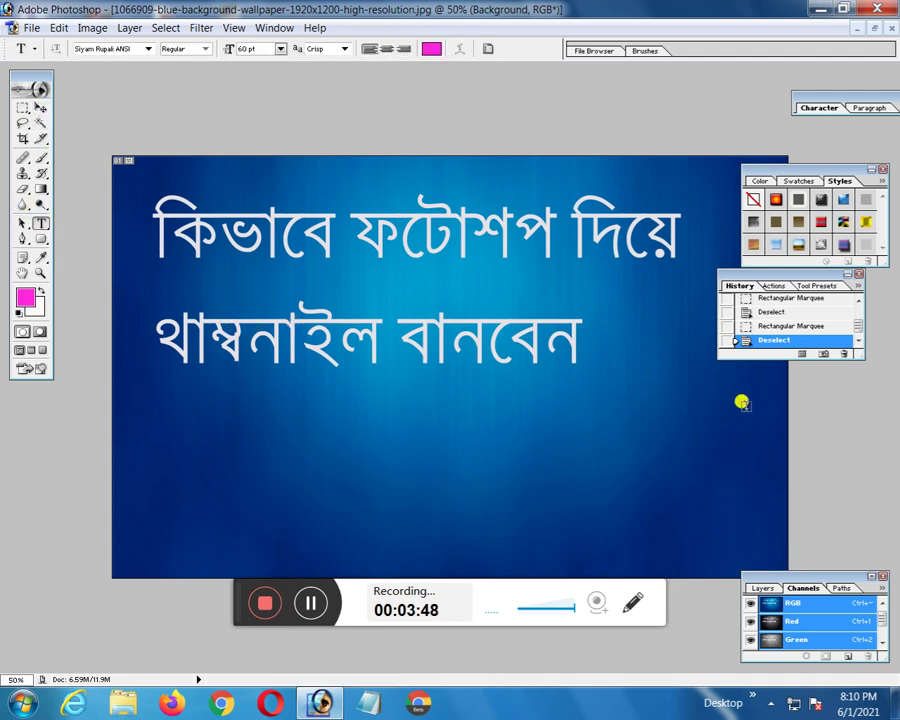
Start a text entry below the headline with the font set to Arial
{"action": "left_click", "coordinate": [175, 456]}
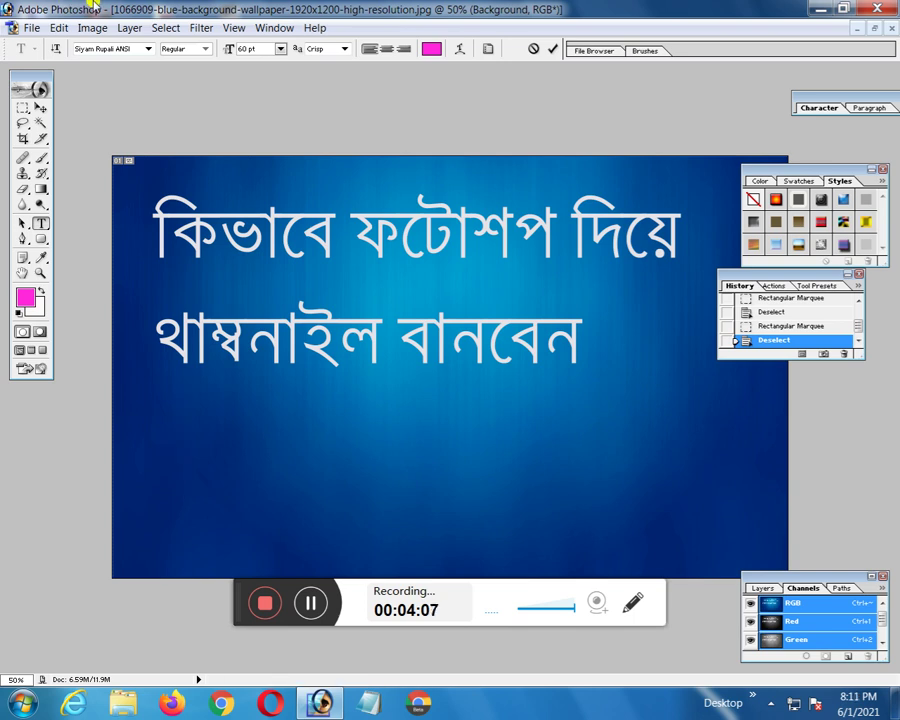
{"action": "left_click", "coordinate": [148, 48]}
{"action": "scroll", "coordinate": [116, 124], "scroll_direction": "up", "scroll_amount": 3}
{"action": "scroll", "coordinate": [116, 116], "scroll_direction": "up", "scroll_amount": 8}
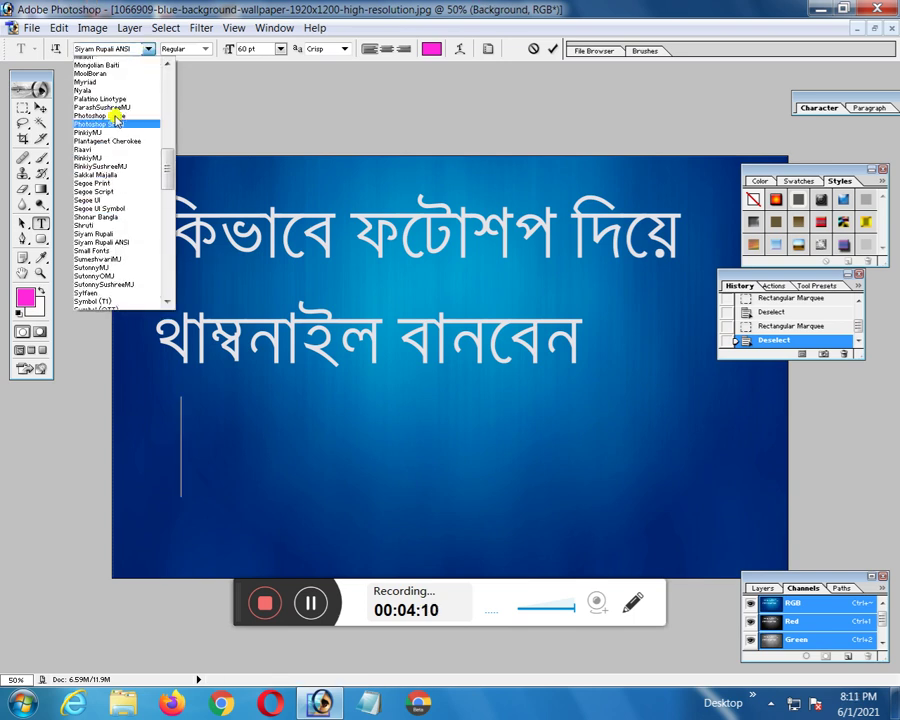
{"action": "scroll", "coordinate": [115, 95], "scroll_direction": "up", "scroll_amount": 3}
{"action": "scroll", "coordinate": [116, 85], "scroll_direction": "up", "scroll_amount": 7}
{"action": "scroll", "coordinate": [116, 80], "scroll_direction": "up", "scroll_amount": 4}
{"action": "scroll", "coordinate": [116, 78], "scroll_direction": "up", "scroll_amount": 2}
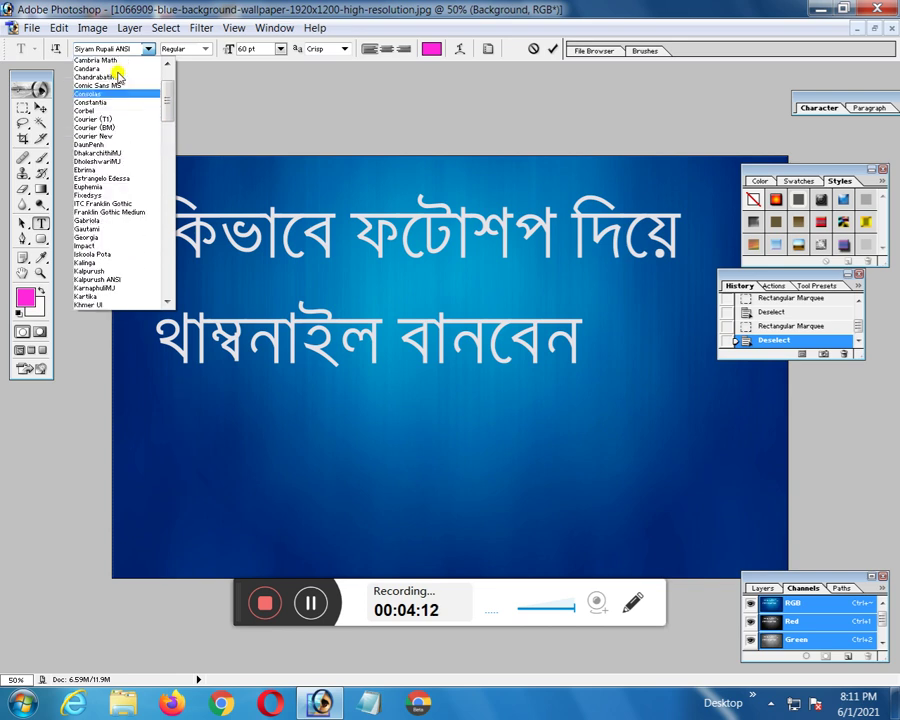
{"action": "scroll", "coordinate": [118, 76], "scroll_direction": "up", "scroll_amount": 3}
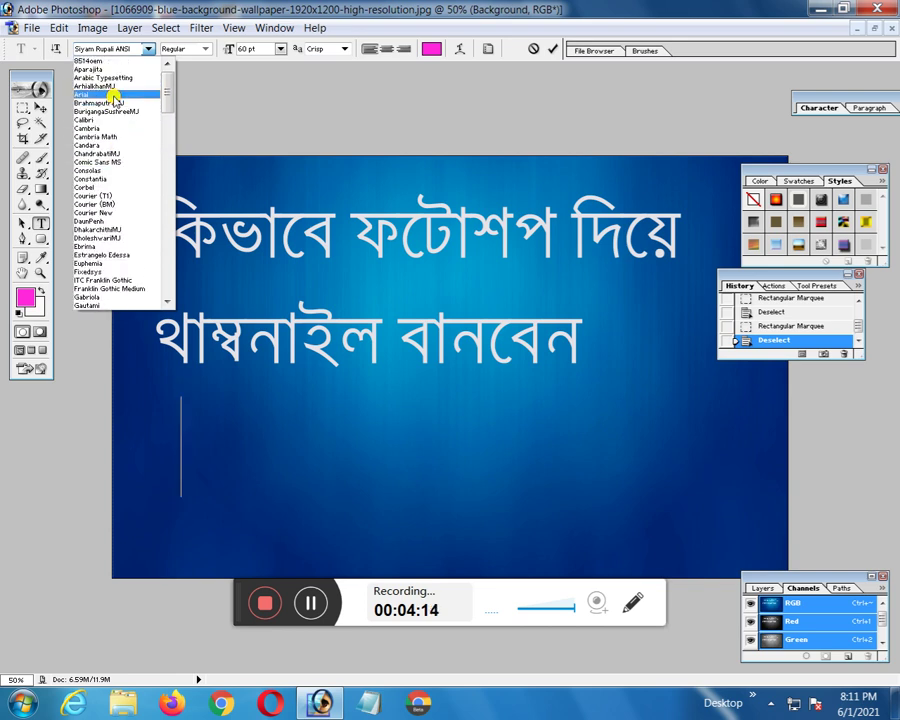
{"action": "left_click", "coordinate": [114, 94]}
Type test text 'adobei' in Arial and delete the garbled result
{"action": "type", "text": "a"}
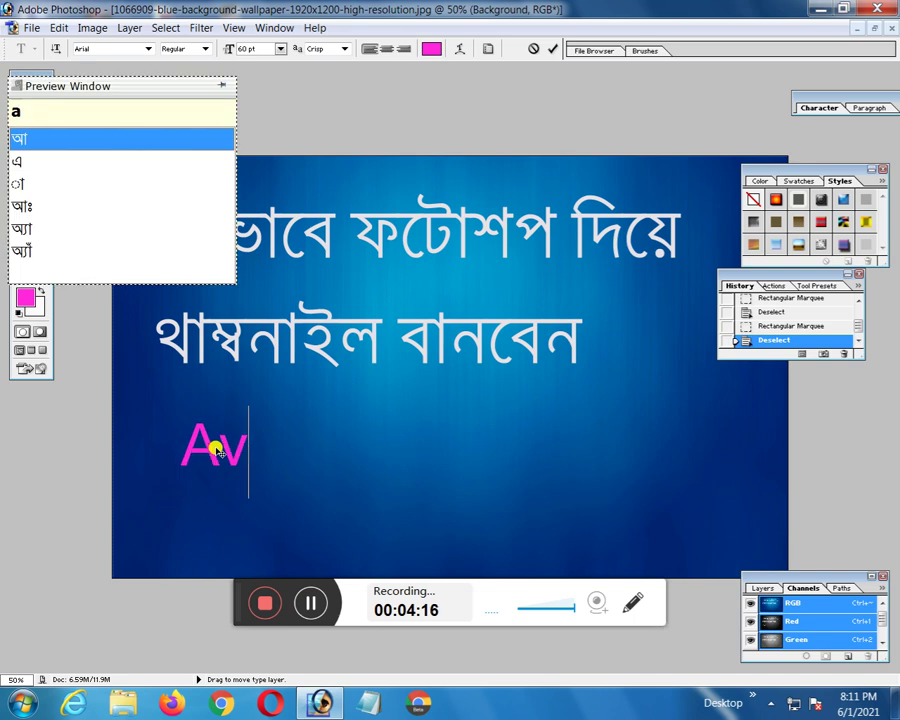
{"action": "key", "text": "BackSpace"}
{"action": "type", "text": "dp"}
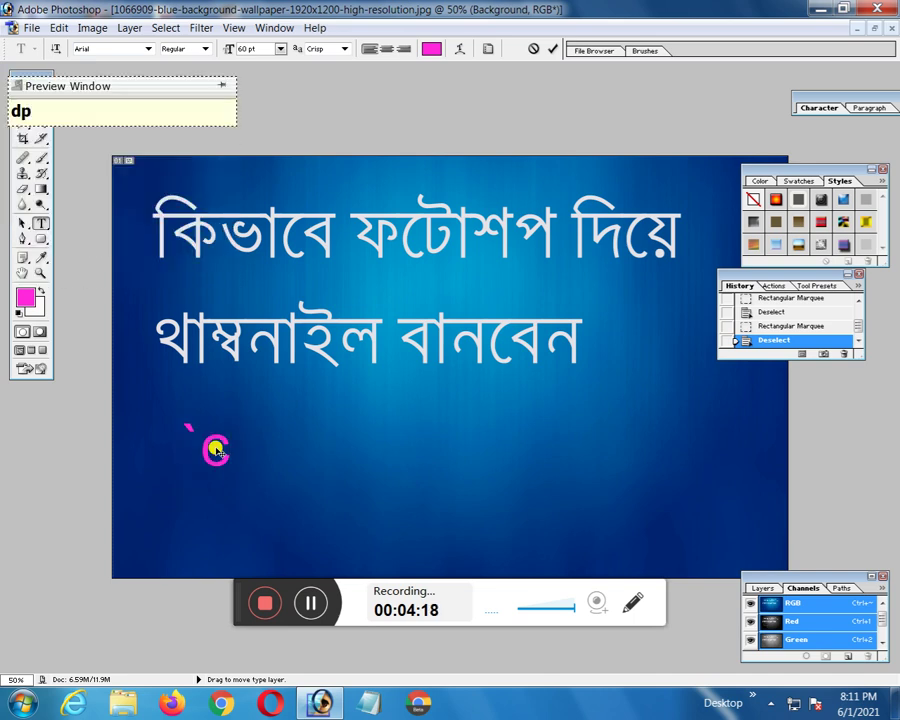
{"action": "key", "text": "BackSpace"}
{"action": "type", "text": "ad"}
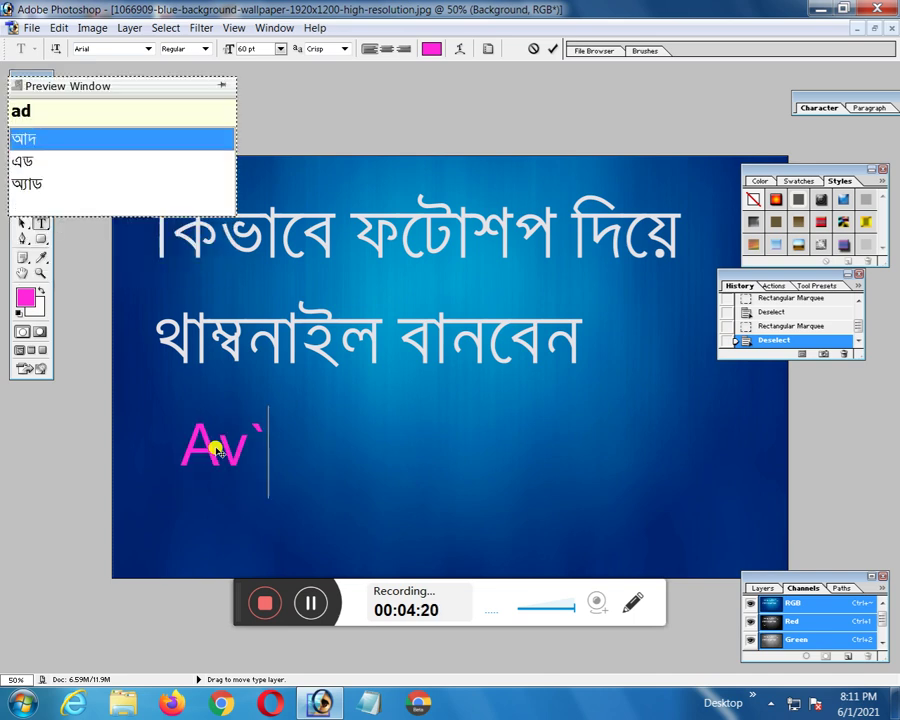
{"action": "type", "text": "o"}
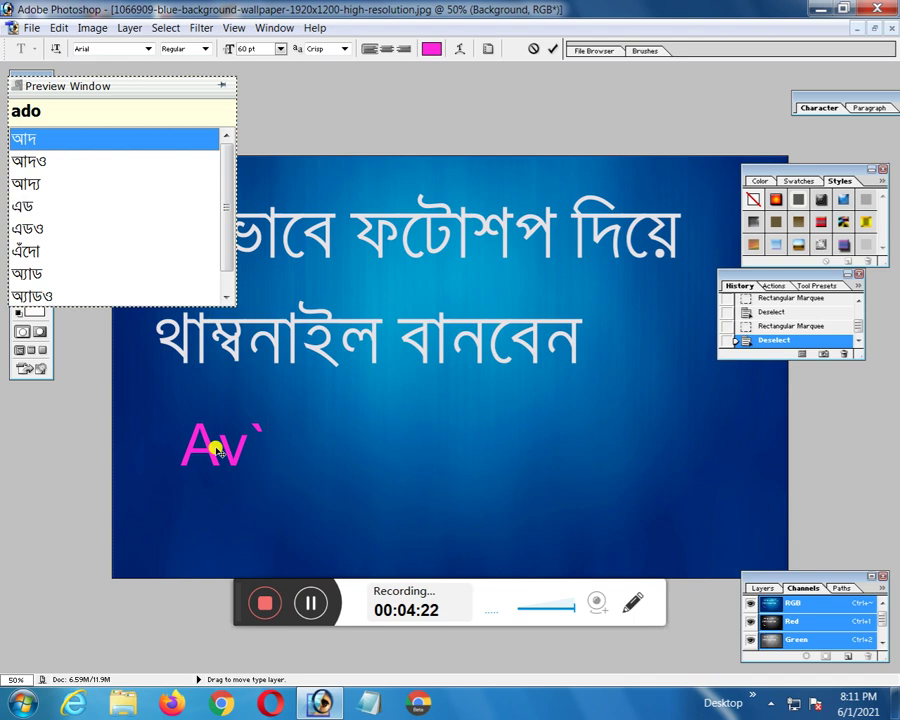
{"action": "type", "text": "b"}
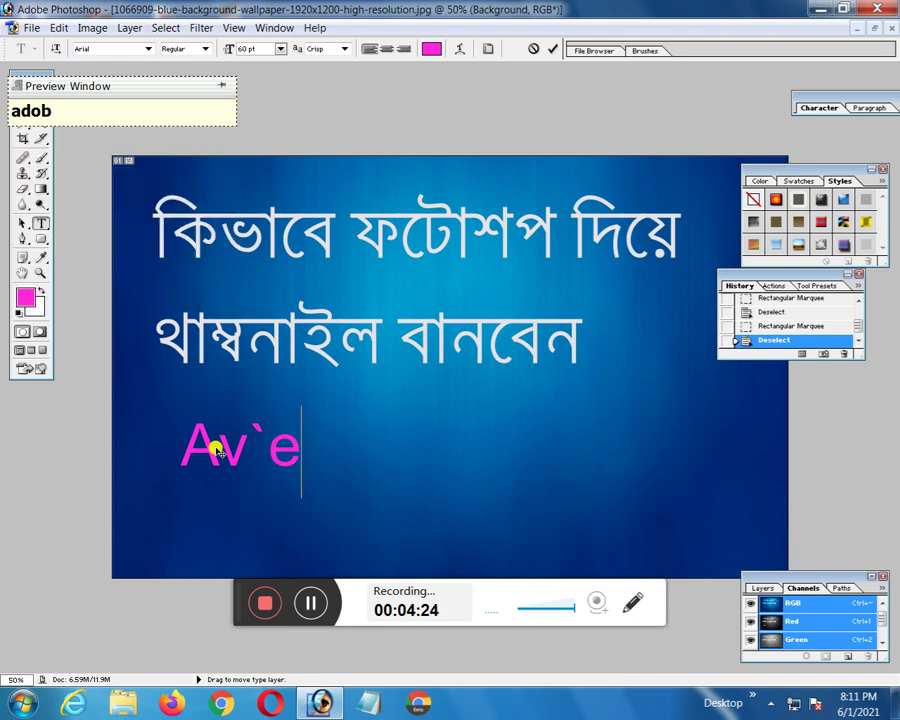
{"action": "type", "text": "e"}
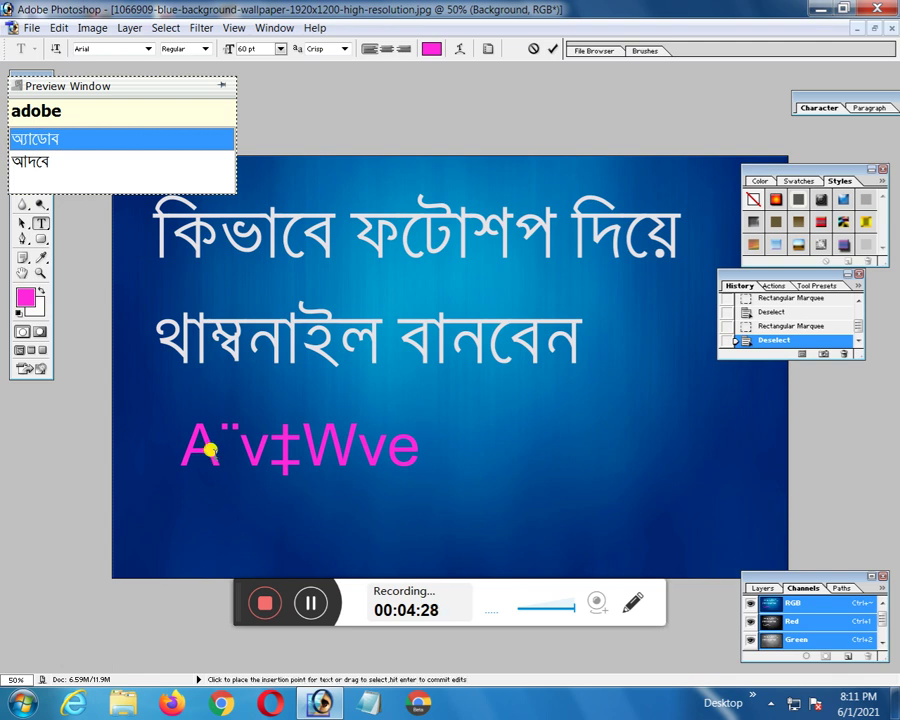
{"action": "type", "text": "i"}
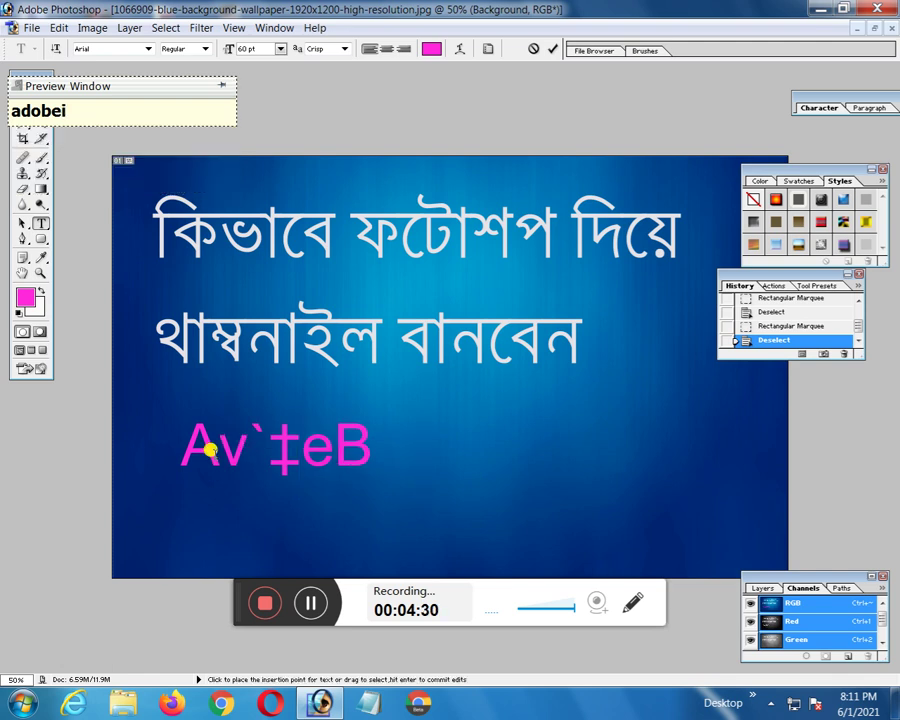
{"action": "key", "text": "BackSpace"}
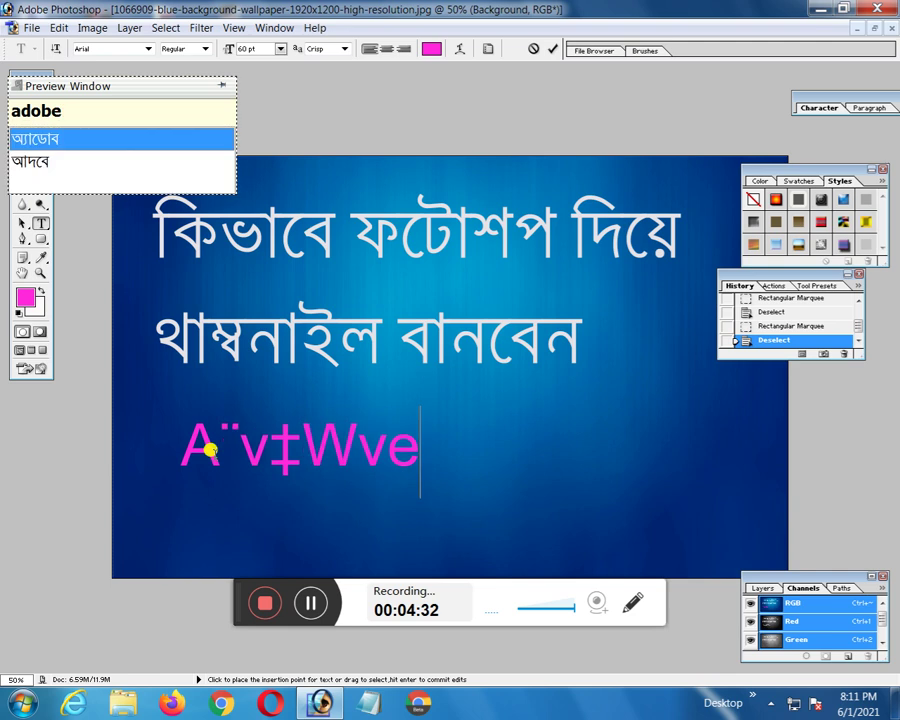
{"action": "key", "text": "BackSpace"}
{"action": "key", "text": "BackSpace"}
{"action": "key", "text": "BackSpace"}
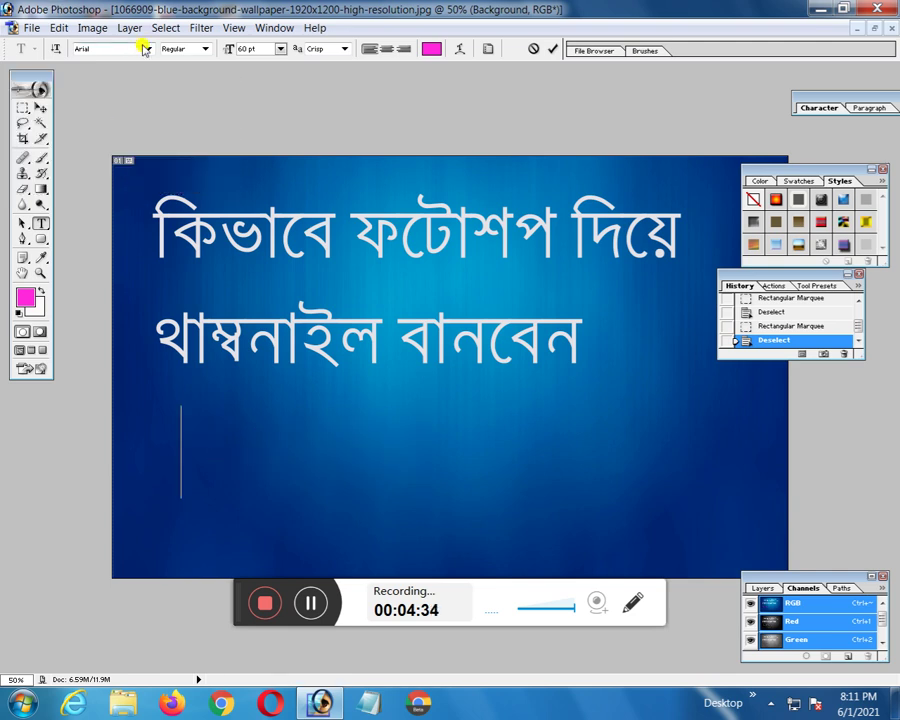
Switch the font back to Siyam Rupali ANSI
{"action": "left_click", "coordinate": [148, 48]}
{"action": "scroll", "coordinate": [118, 213], "scroll_direction": "down", "scroll_amount": 3}
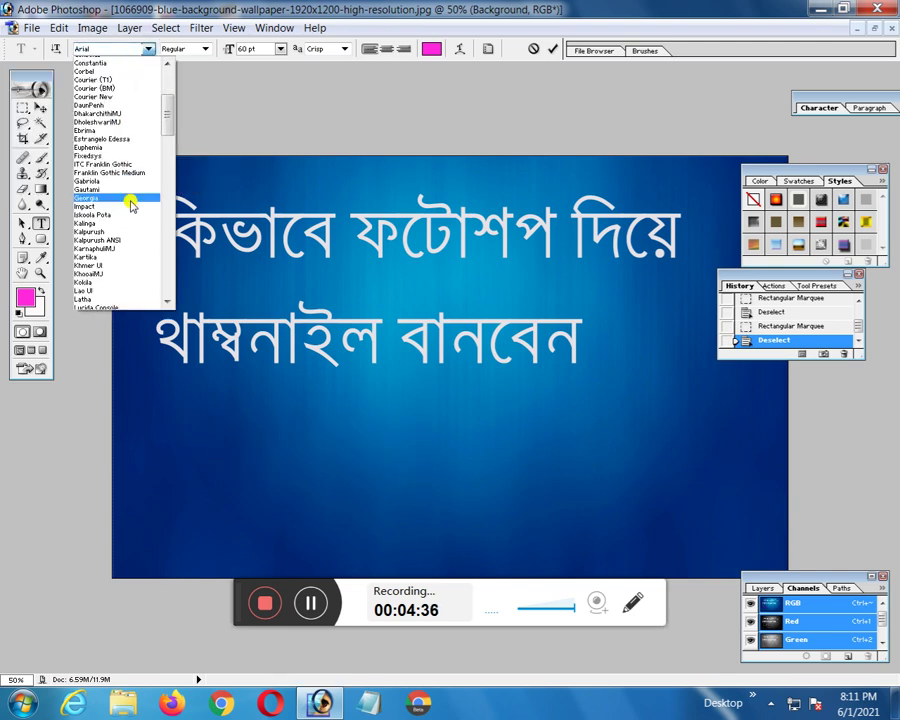
{"action": "scroll", "coordinate": [120, 212], "scroll_direction": "down", "scroll_amount": 7}
{"action": "scroll", "coordinate": [125, 210], "scroll_direction": "down", "scroll_amount": 8}
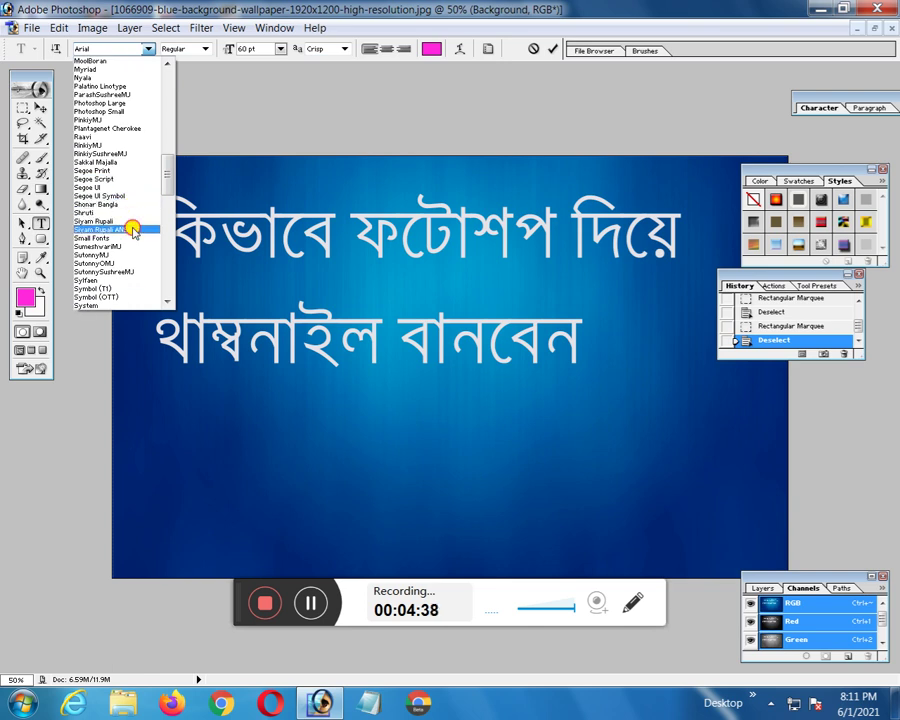
{"action": "left_click", "coordinate": [133, 230]}
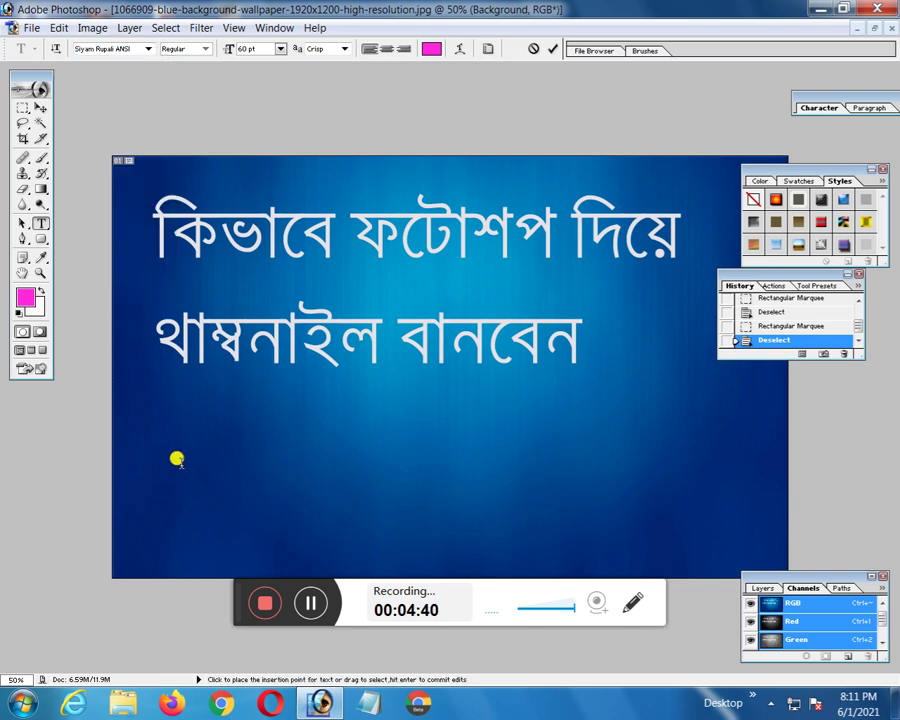
Type the subtitle 'adobi photoshop 7.0' phonetically, then select all of it
{"action": "type", "text": "ado"}
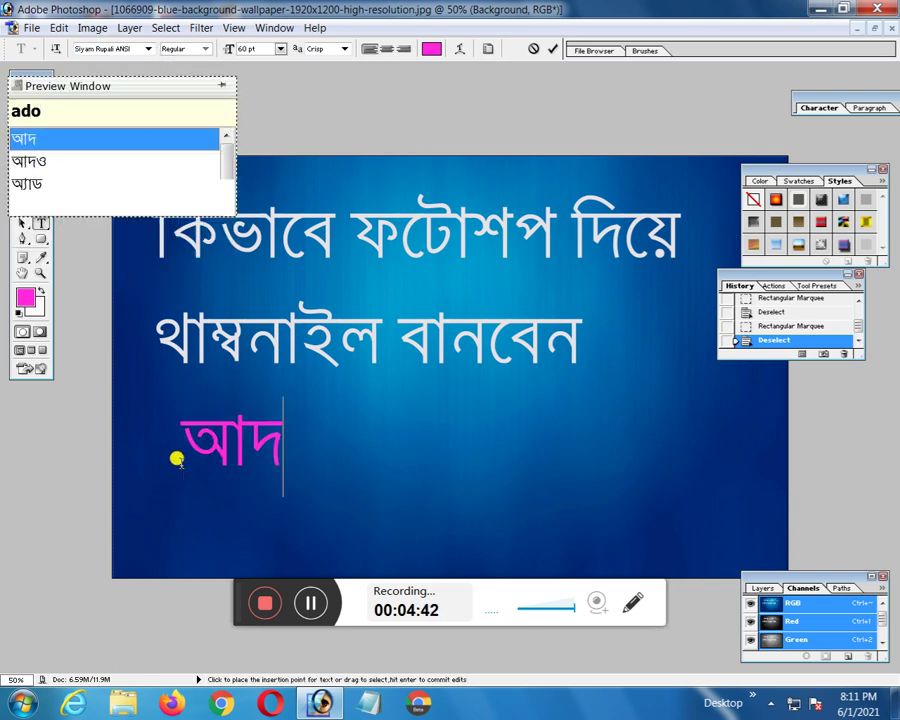
{"action": "type", "text": "be"}
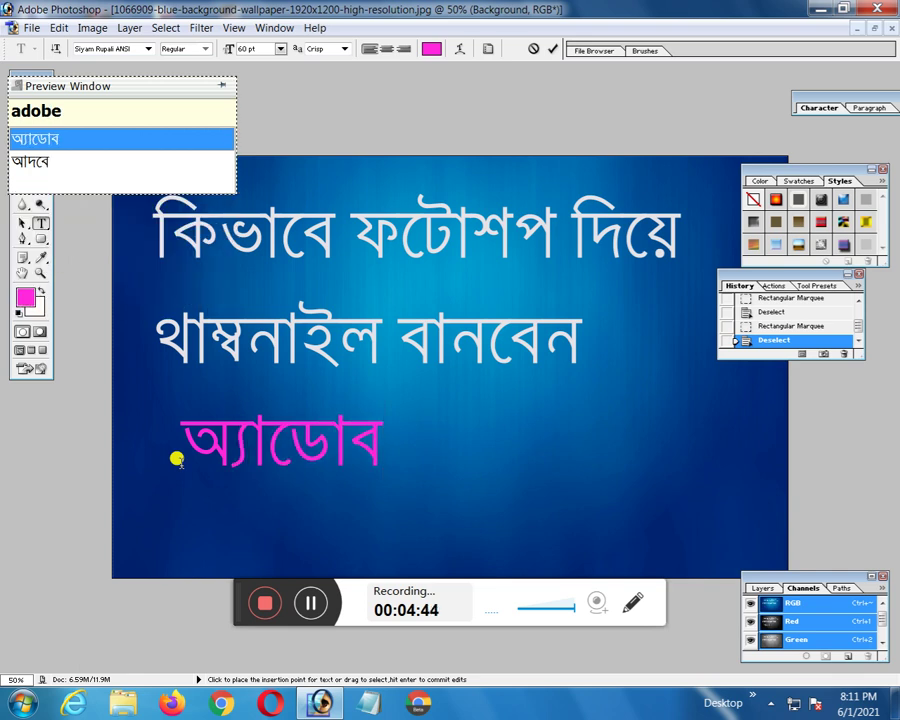
{"action": "type", "text": "i"}
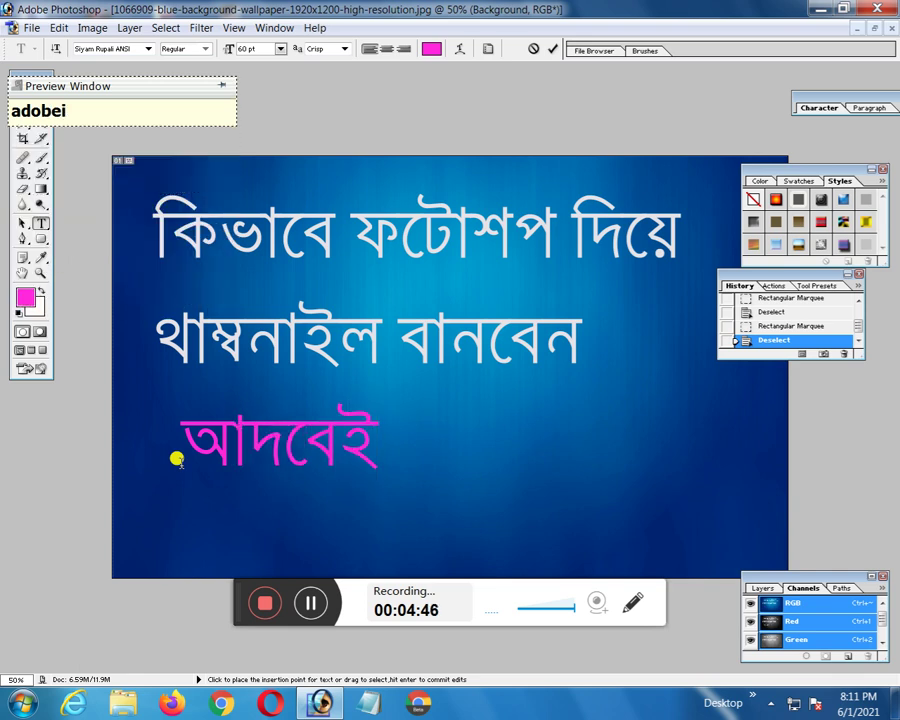
{"action": "key", "text": "BackSpace"}
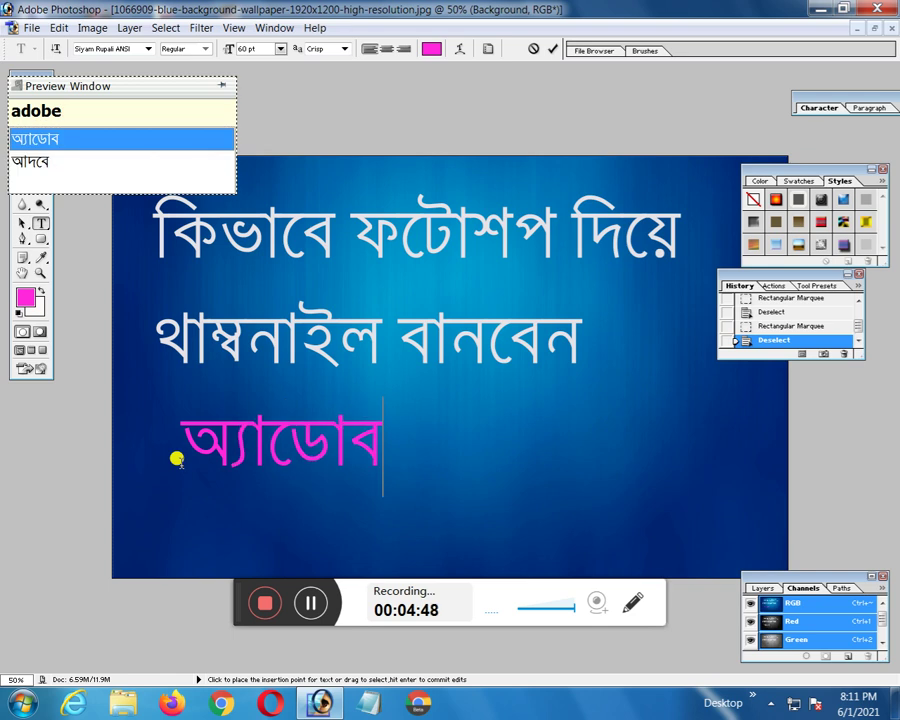
{"action": "key", "text": "BackSpace"}
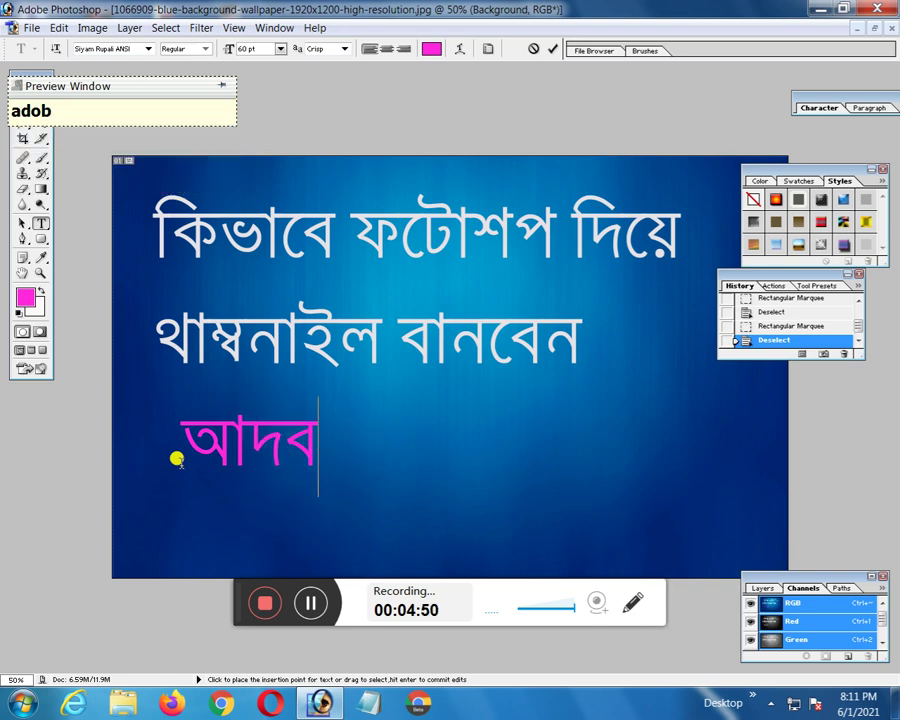
{"action": "type", "text": "i"}
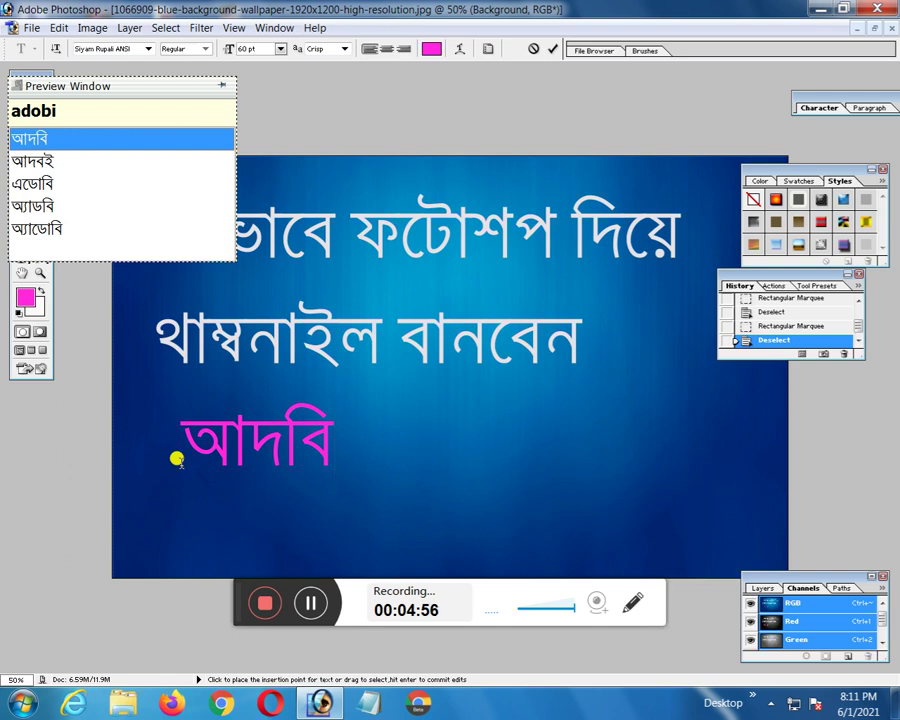
{"action": "type", "text": "p"}
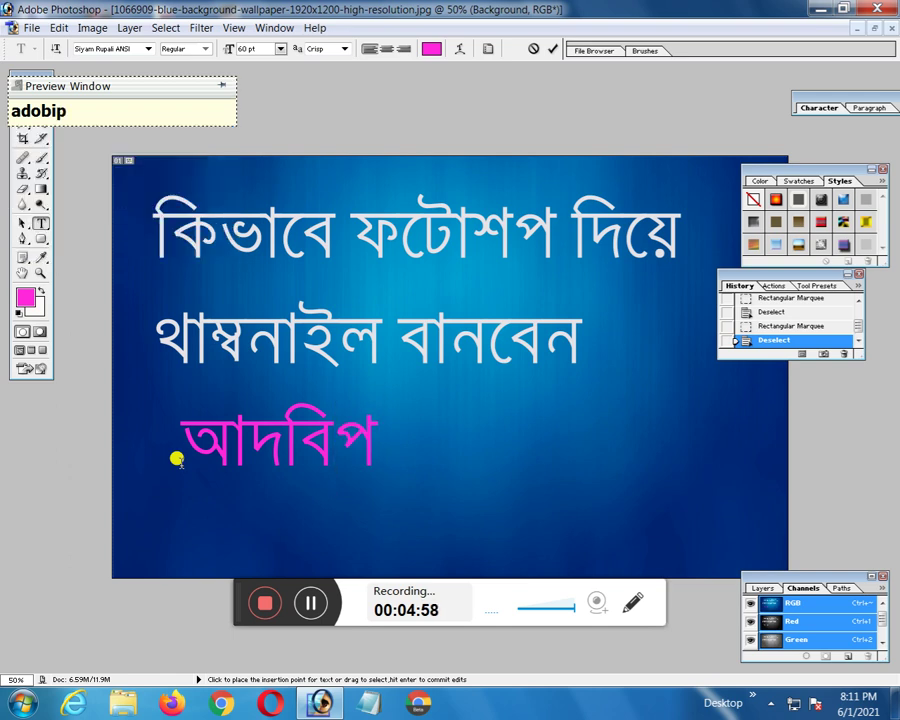
{"action": "type", "text": "hot"}
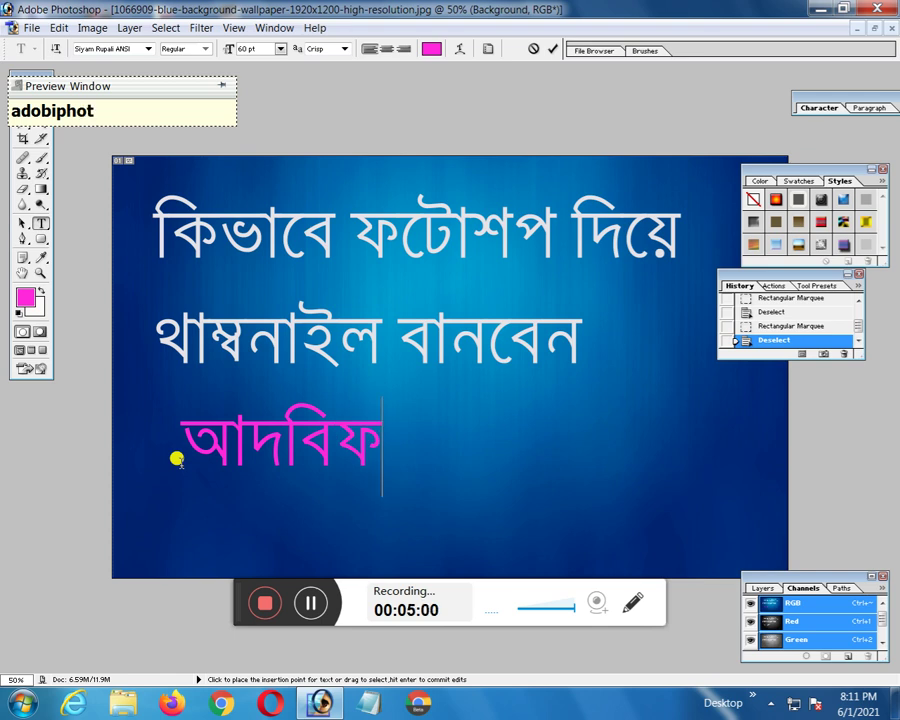
{"action": "type", "text": "o"}
{"action": "key", "text": "BackSpace"}
{"action": "key", "text": "BackSpace"}
{"action": "key", "text": "BackSpace"}
{"action": "key", "text": "BackSpace"}
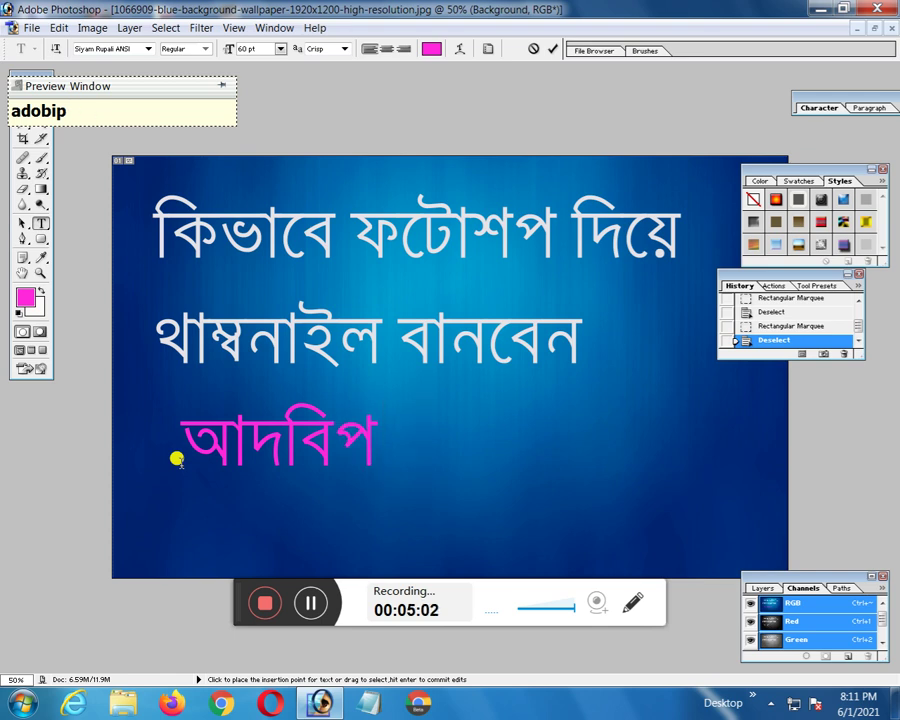
{"action": "key", "text": "BackSpace"}
{"action": "type", "text": "p"}
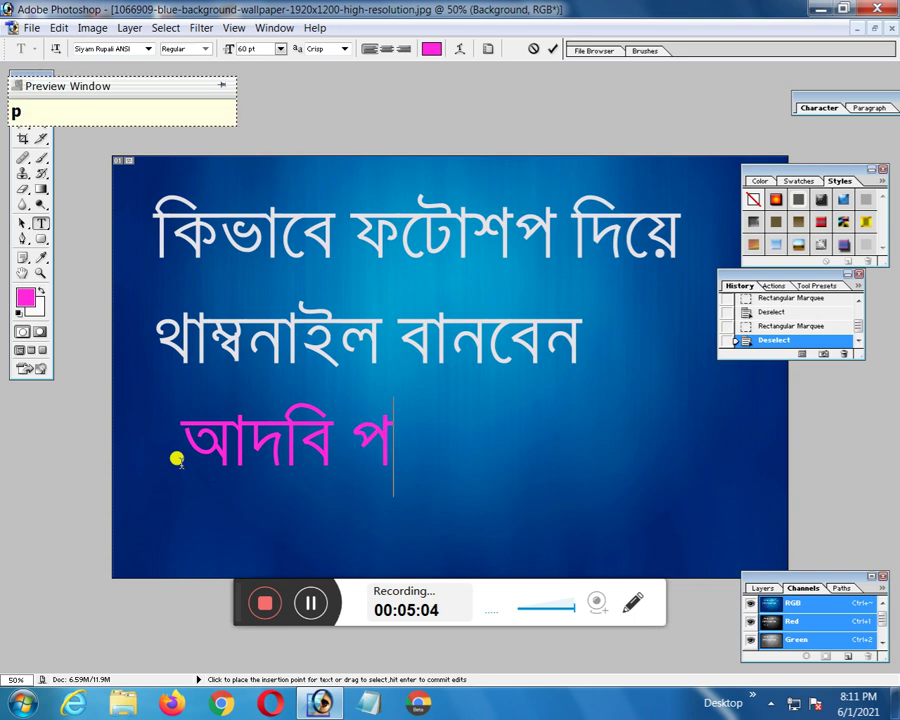
{"action": "type", "text": "ho"}
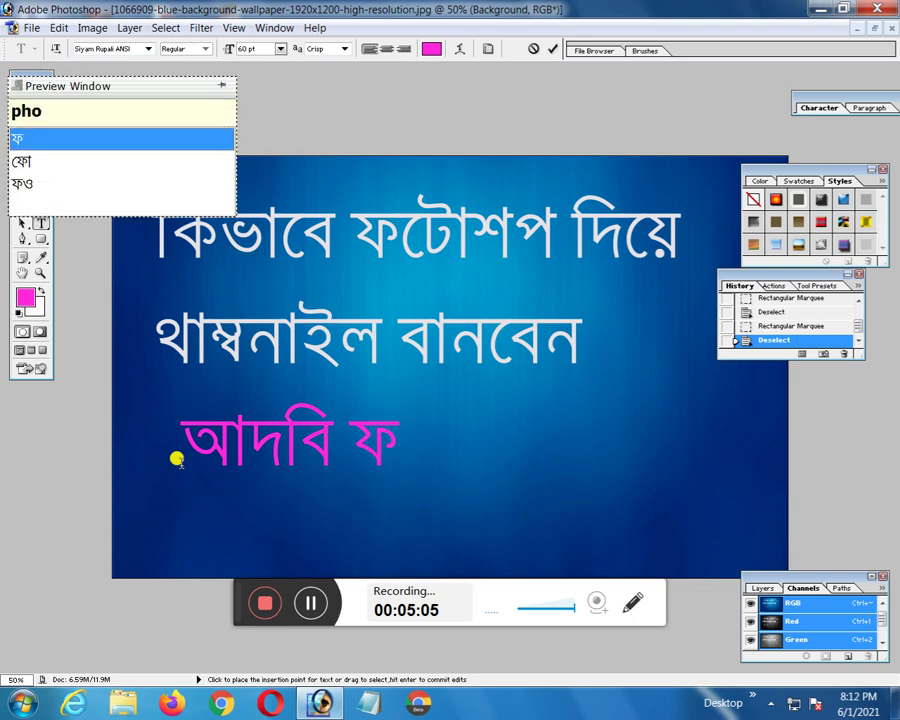
{"action": "type", "text": "to"}
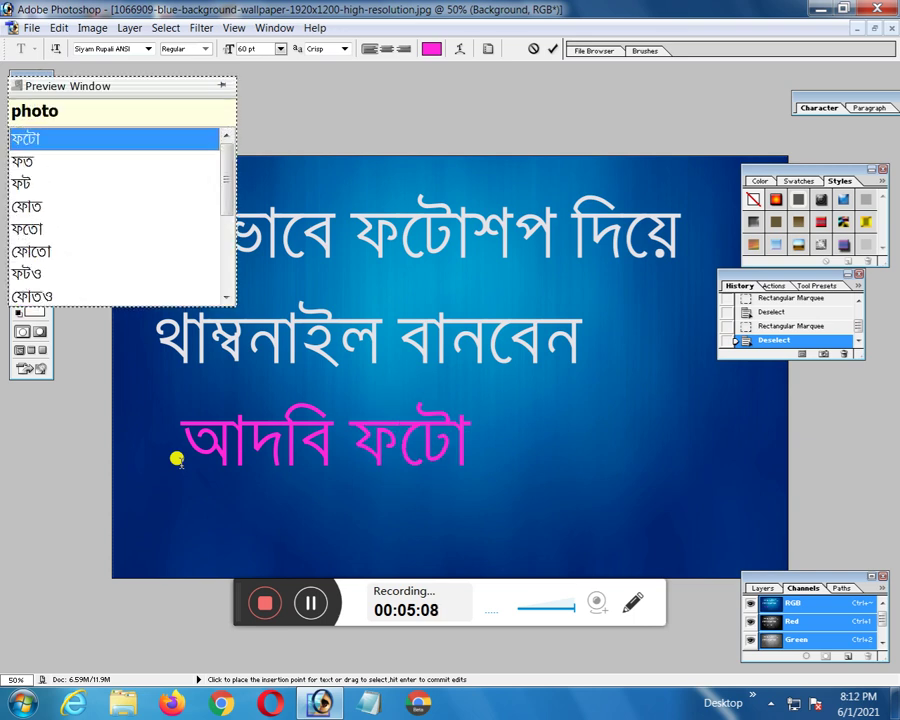
{"action": "type", "text": "shop"}
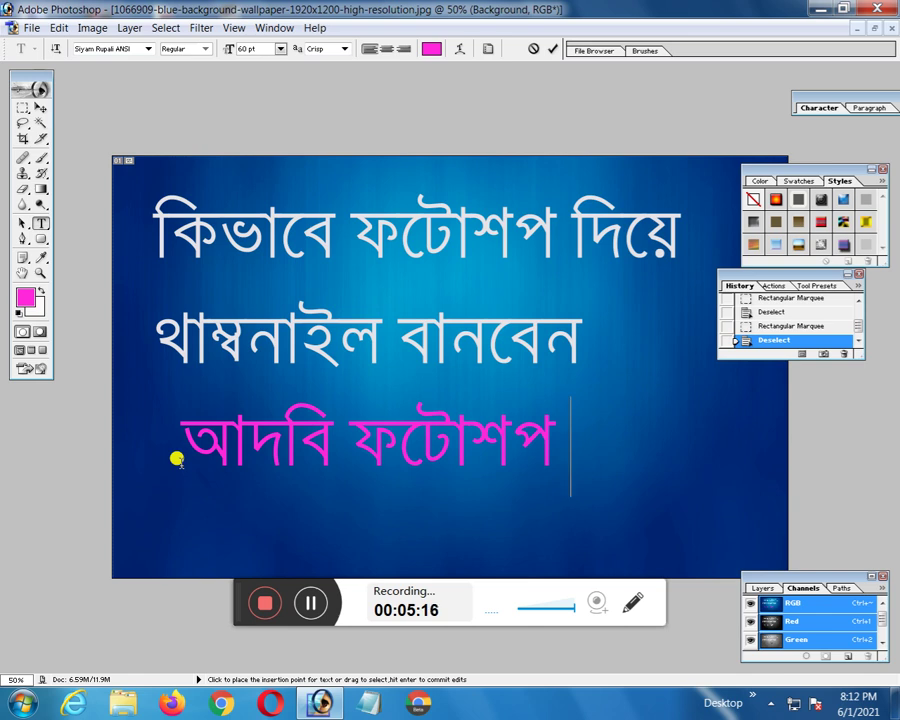
{"action": "type", "text": " 7.0"}
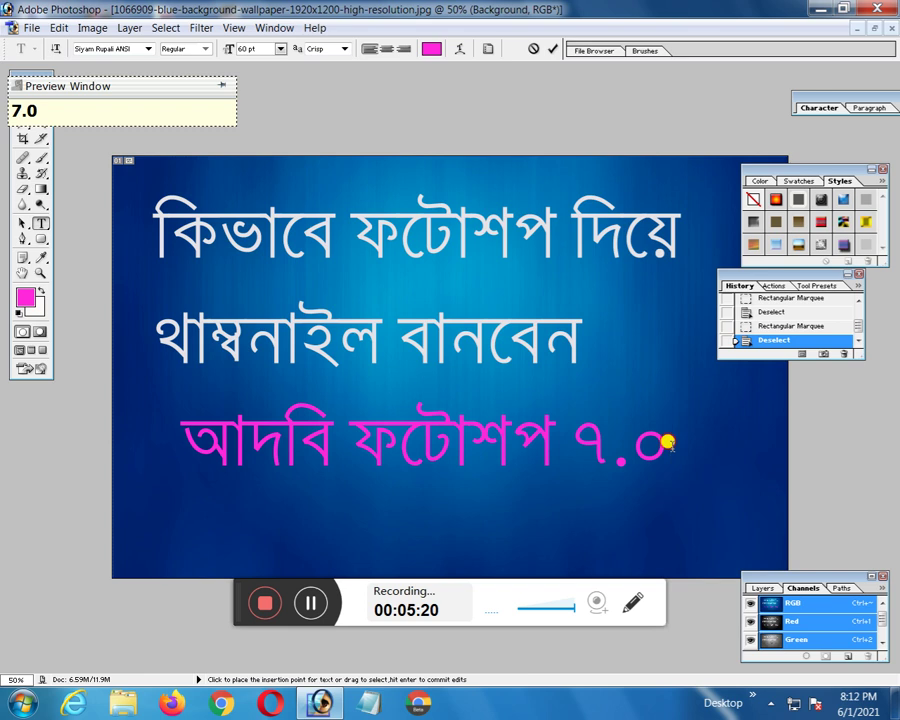
{"action": "key", "text": "ctrl+a"}
Recolour the selected subtitle 'আদবি ফটোশপ ৭.০' yellow-green and commit the text layer
{"action": "left_click", "coordinate": [431, 48]}
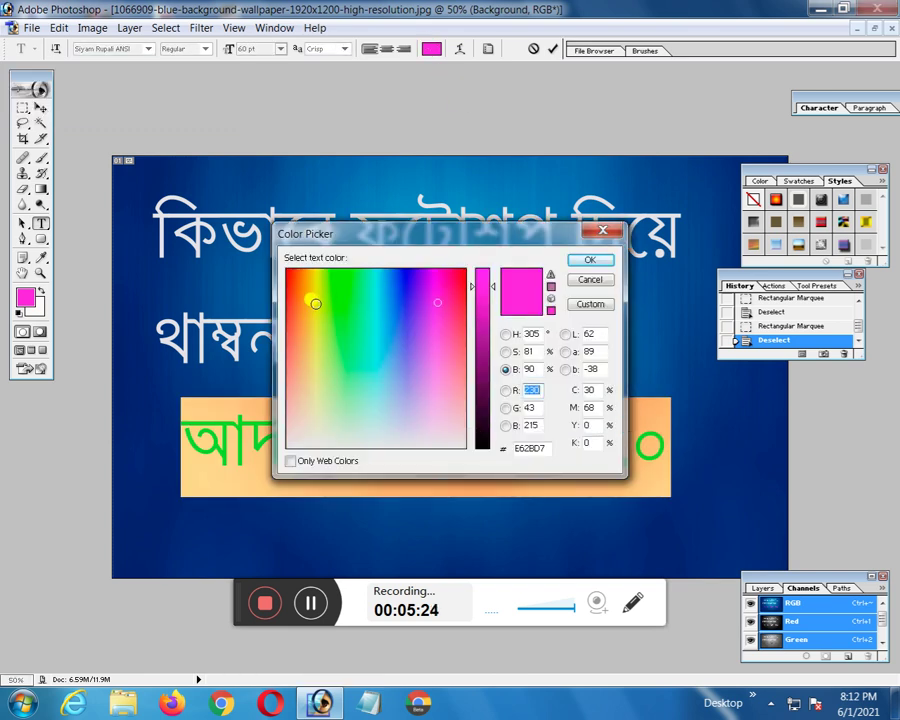
{"action": "left_click", "coordinate": [315, 303]}
{"action": "left_click", "coordinate": [589, 260]}
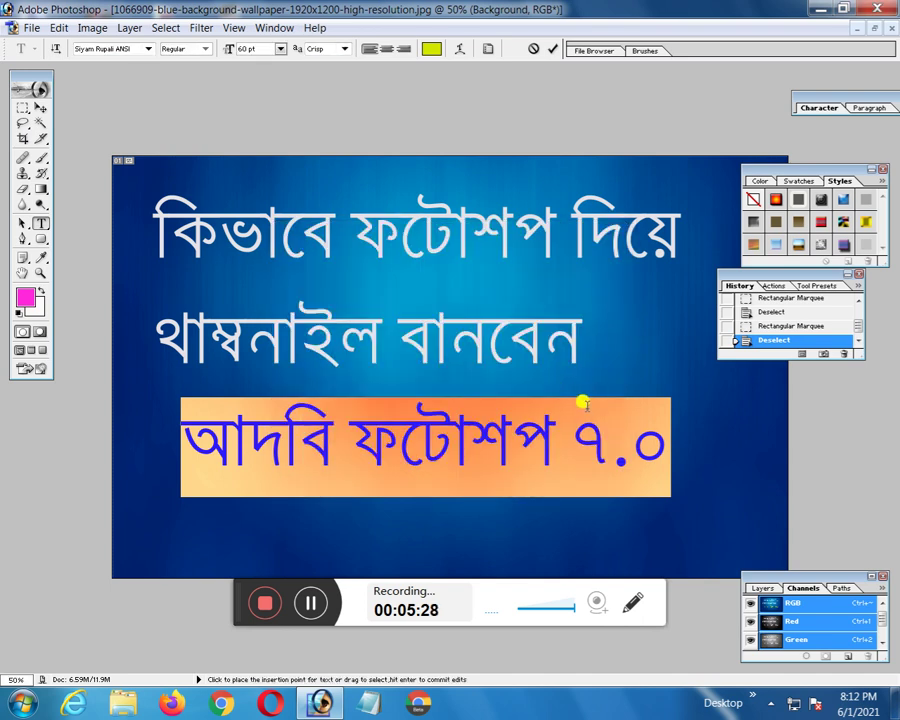
{"action": "left_click", "coordinate": [580, 402]}
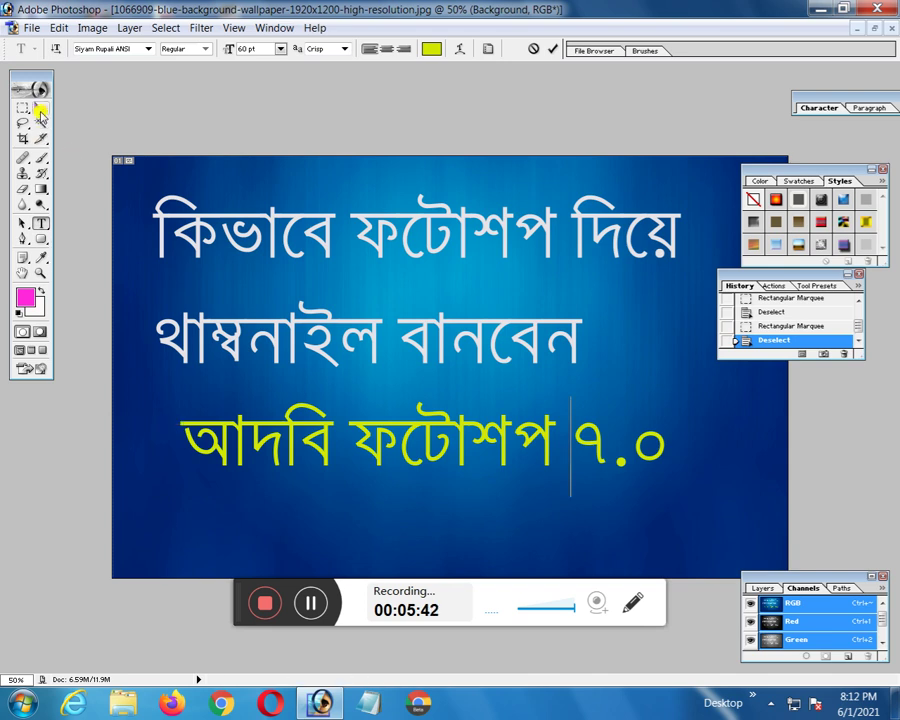
{"action": "left_click", "coordinate": [40, 107]}
Begin a text line below the subtitle, typing 'matro 6.50 minte' phonetically
{"action": "left_click", "coordinate": [40, 223]}
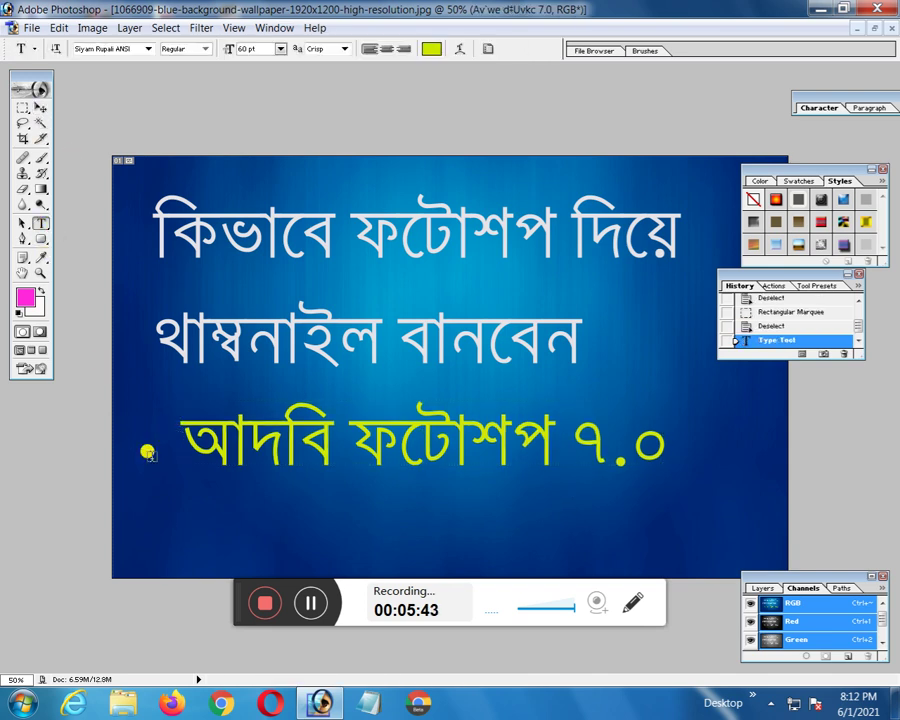
{"action": "left_click", "coordinate": [174, 525]}
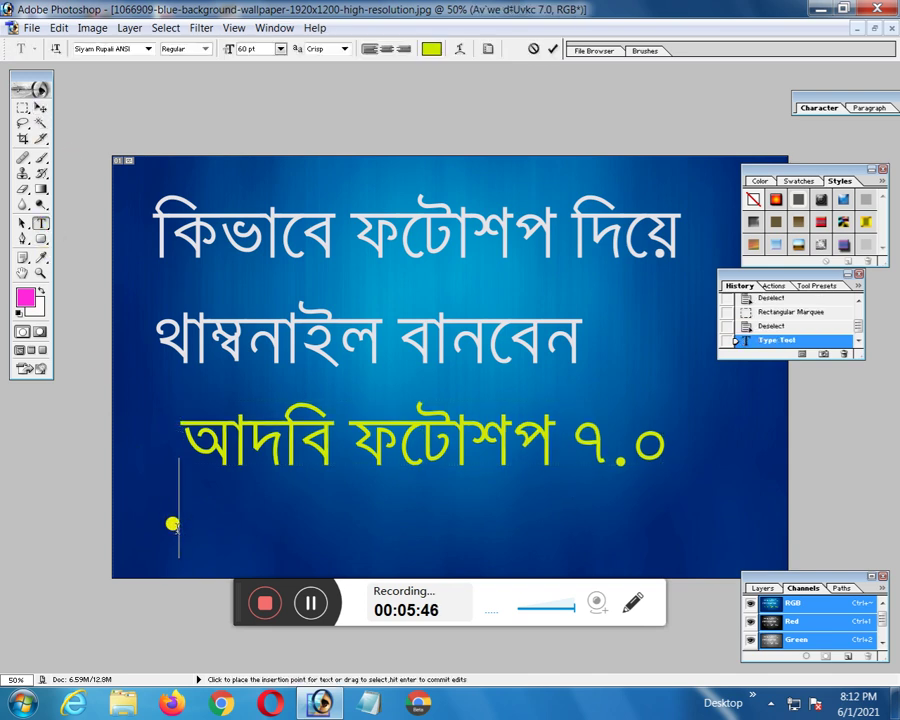
{"action": "type", "text": "ma"}
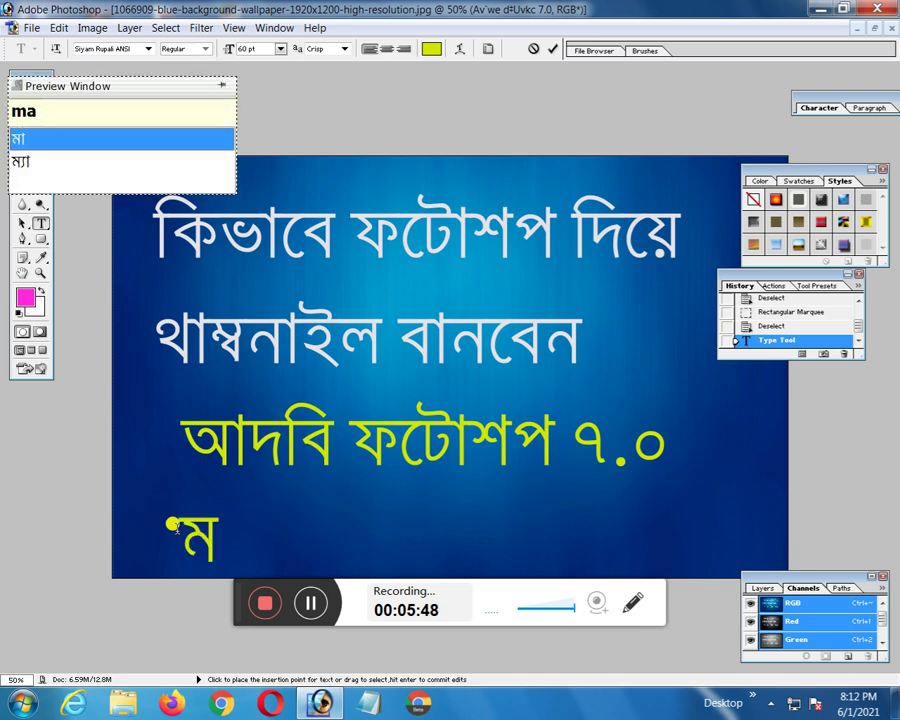
{"action": "type", "text": "rt"}
{"action": "key", "text": "BackSpace"}
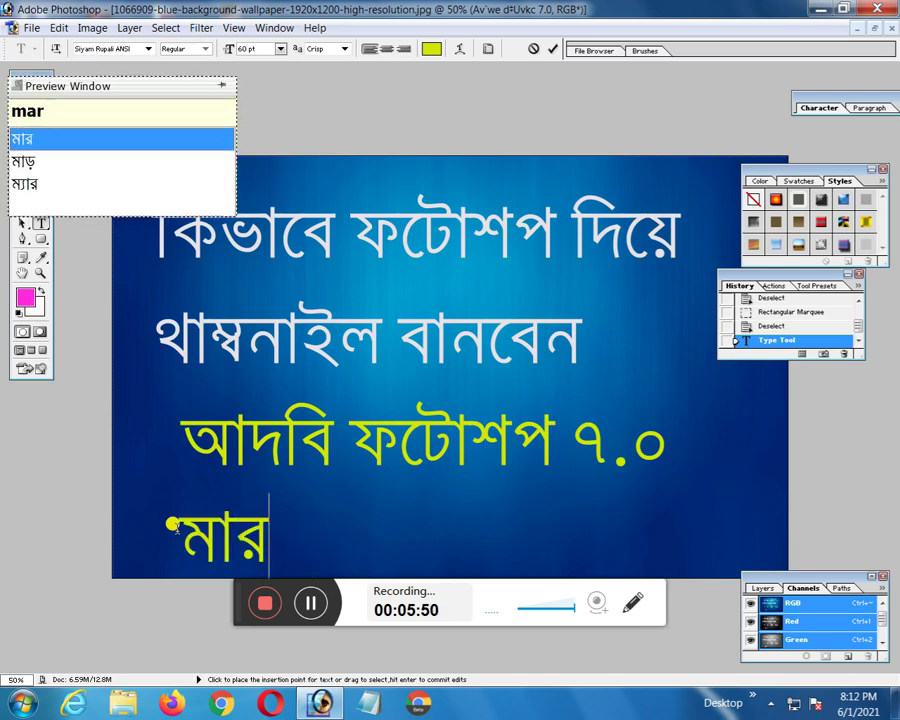
{"action": "key", "text": "BackSpace"}
{"action": "type", "text": "t"}
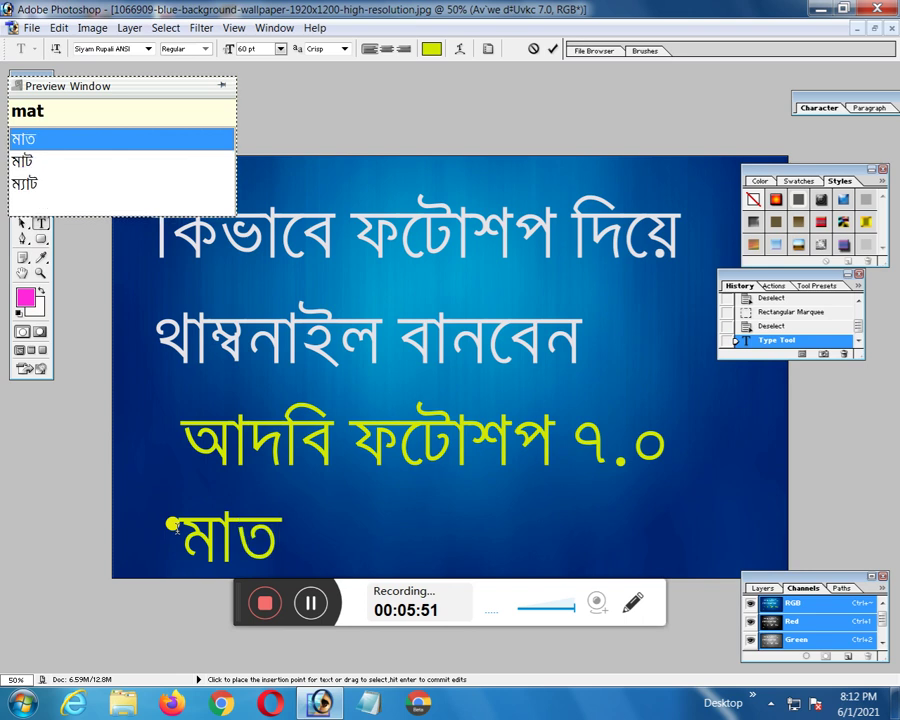
{"action": "type", "text": "ro"}
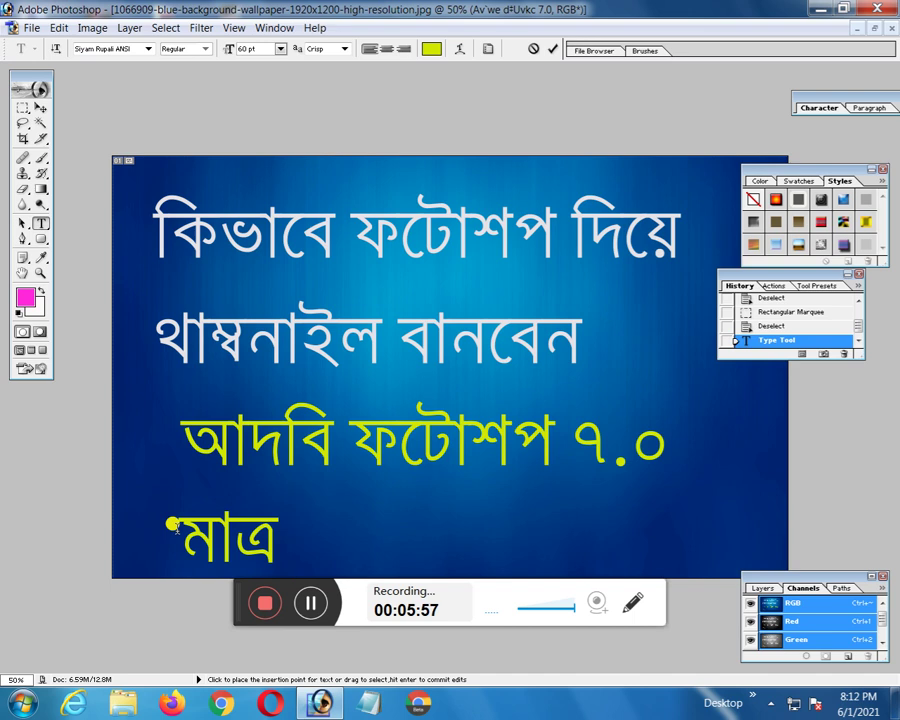
{"action": "type", "text": " 6.5"}
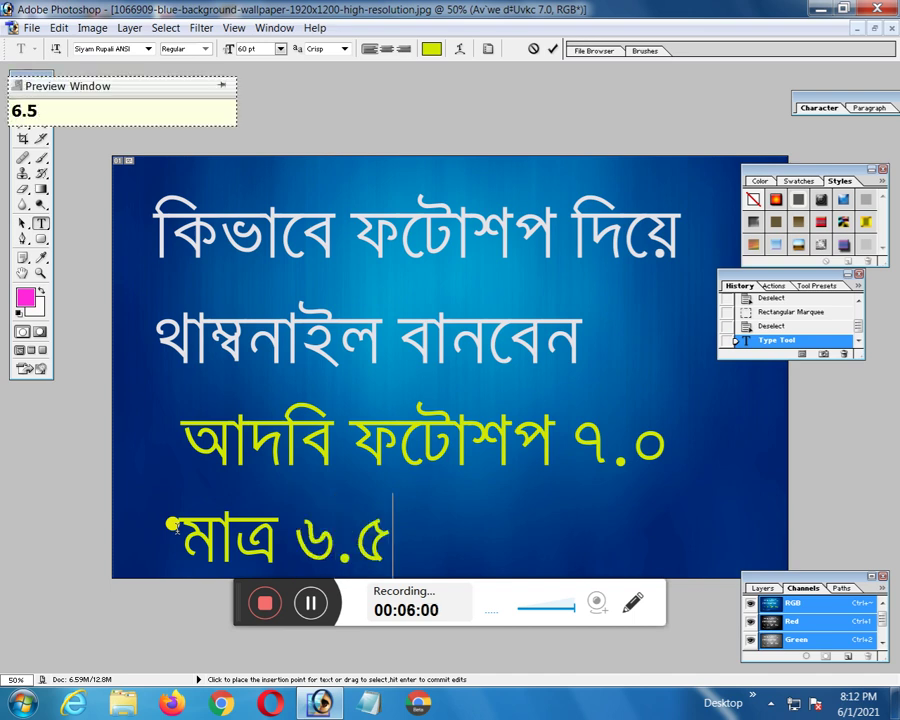
{"action": "type", "text": "0 "}
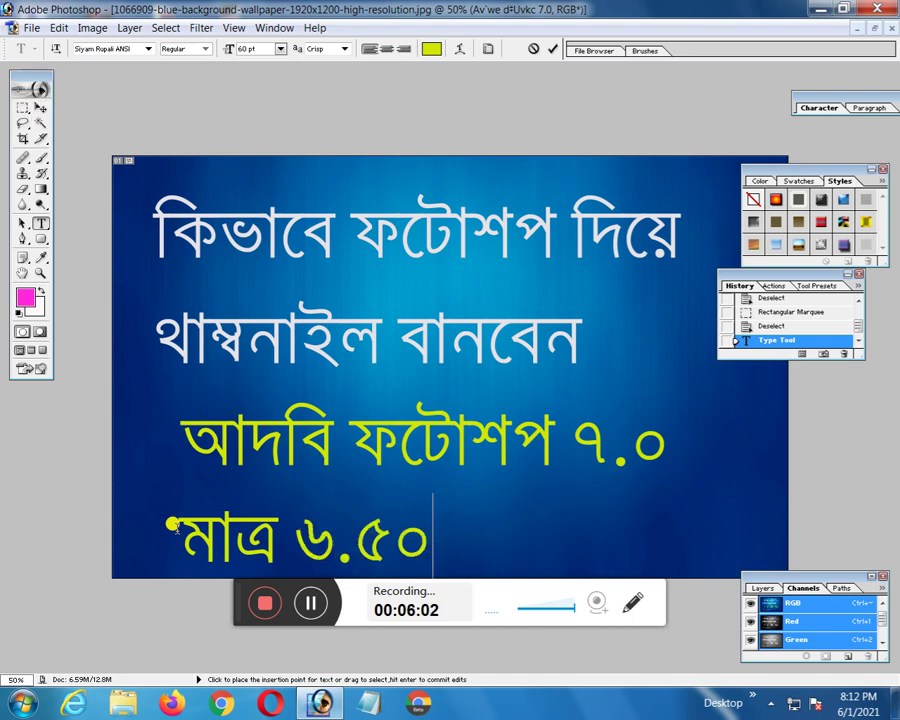
{"action": "type", "text": "min"}
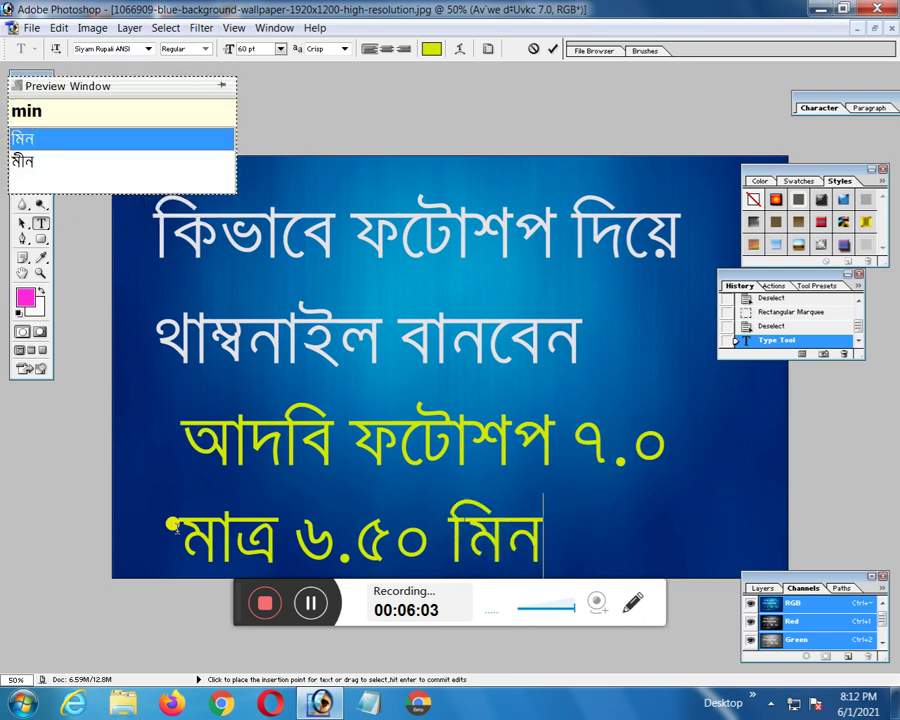
{"action": "type", "text": "te"}
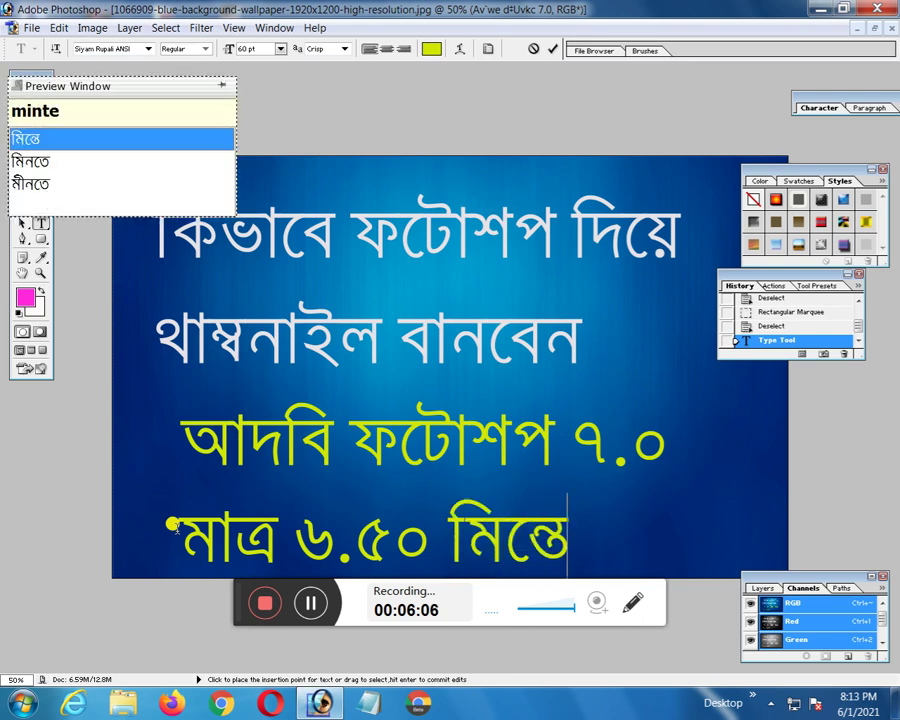
Erase the misspelled last word of the subtitle line after several phonetic retyping attempts
{"action": "key", "text": "BackSpace"}
{"action": "key", "text": "BackSpace"}
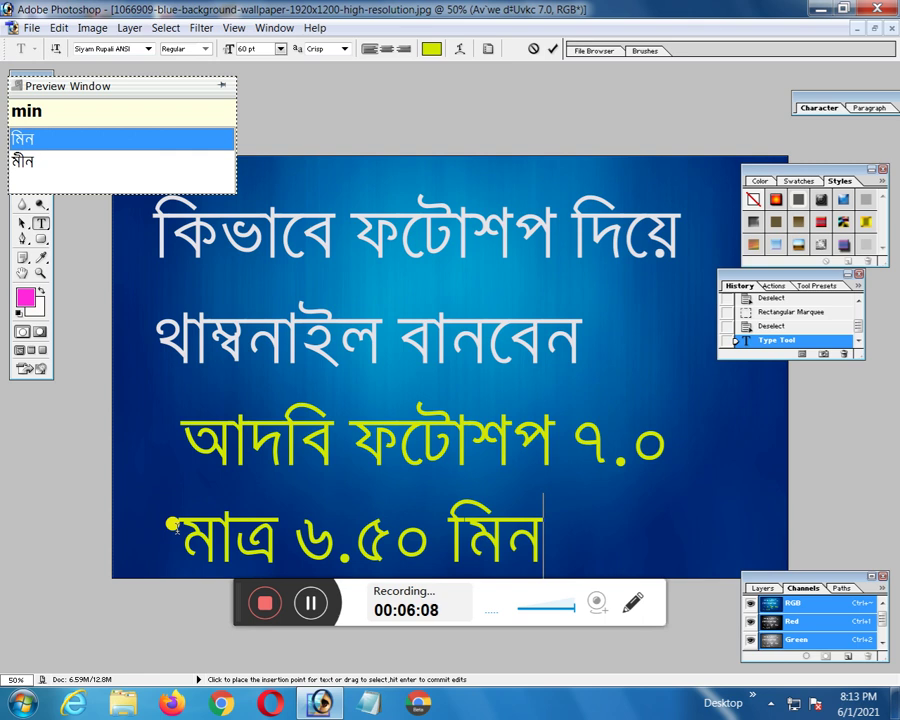
{"action": "type", "text": "e"}
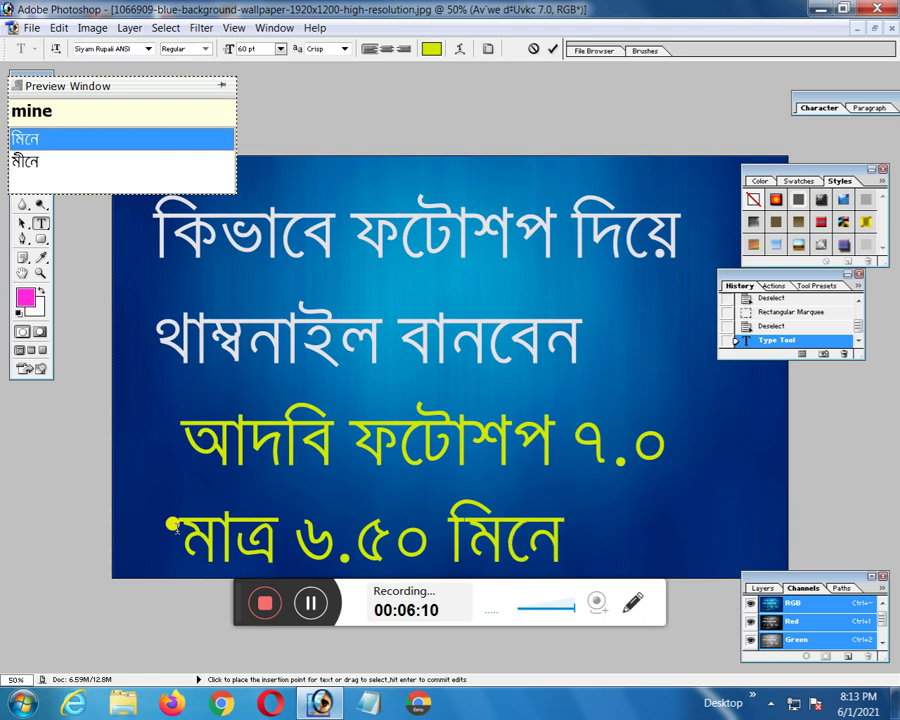
{"action": "type", "text": "t"}
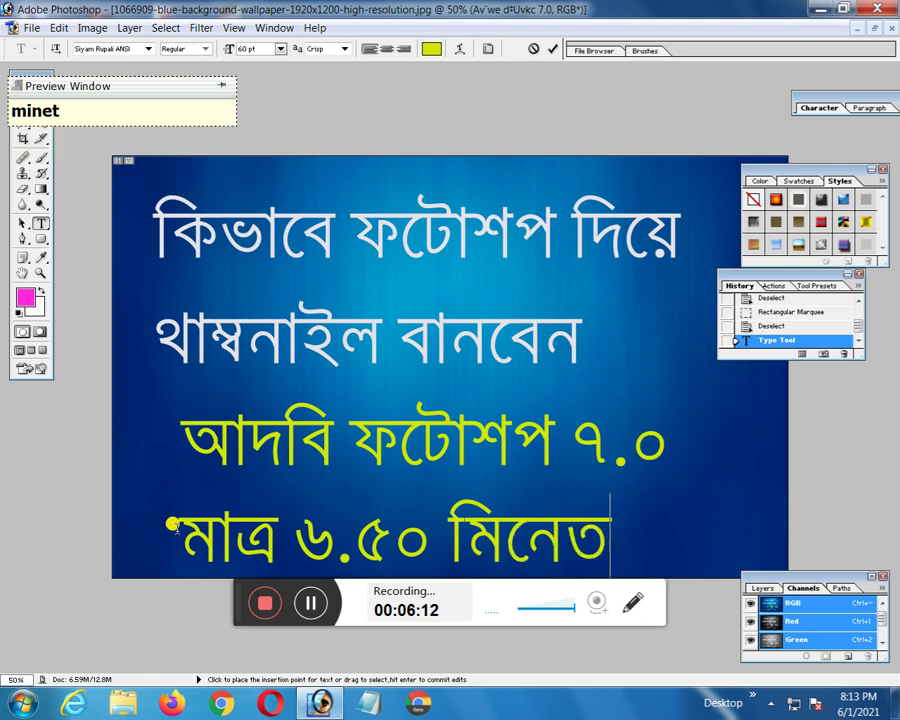
{"action": "type", "text": "h"}
{"action": "key", "text": "BackSpace"}
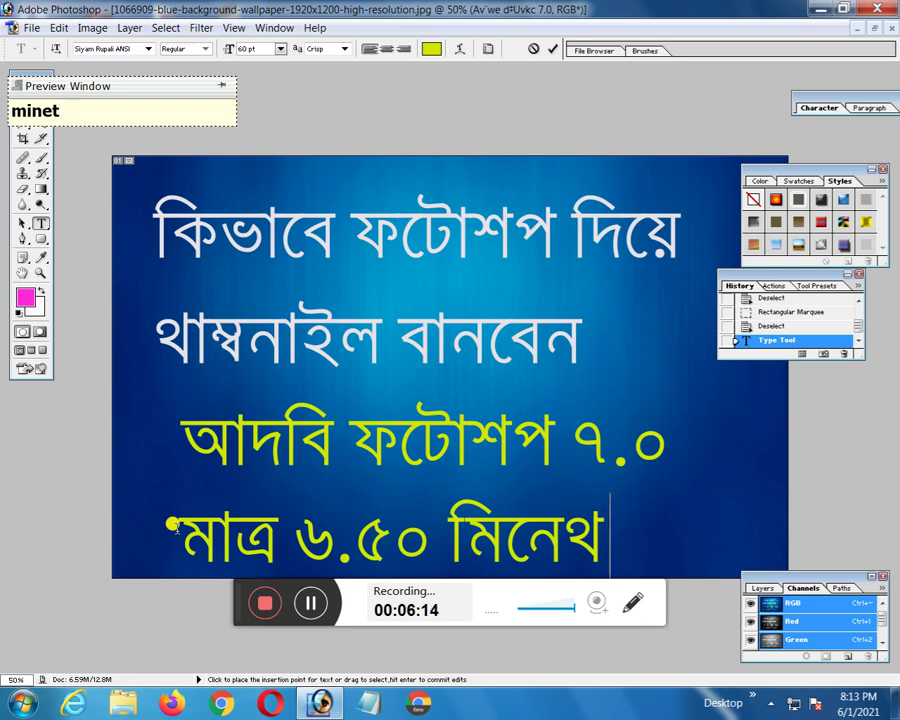
{"action": "key", "text": "BackSpace"}
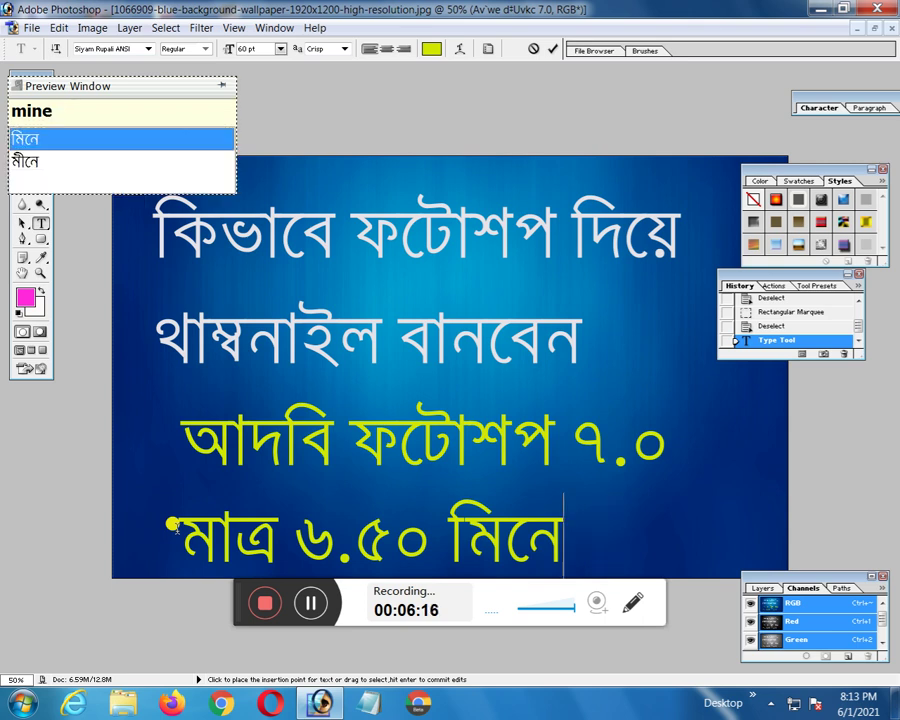
{"action": "type", "text": "te"}
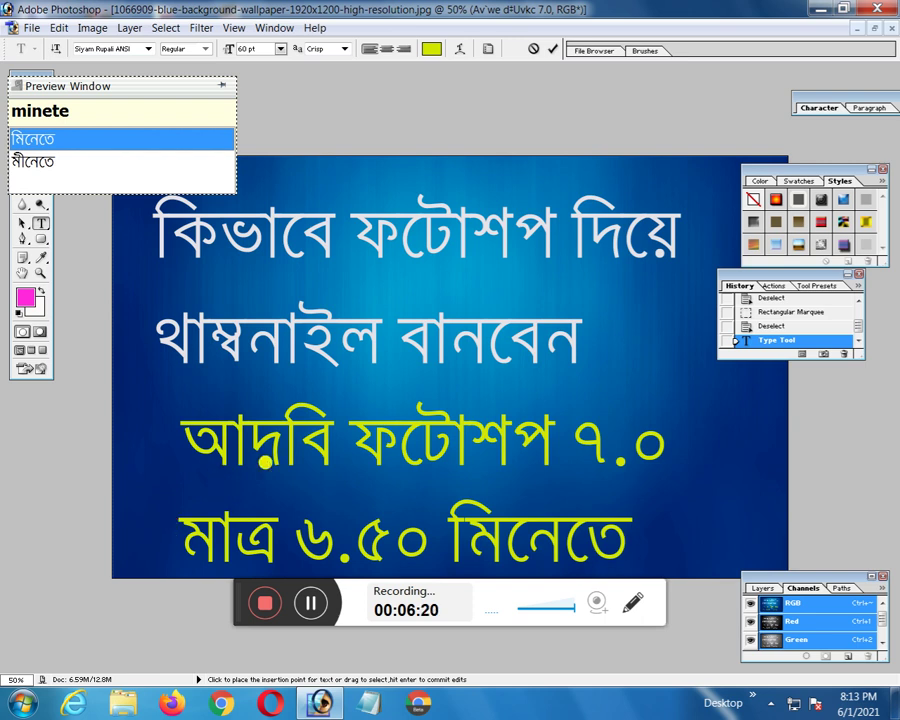
{"action": "key", "text": "BackSpace"}
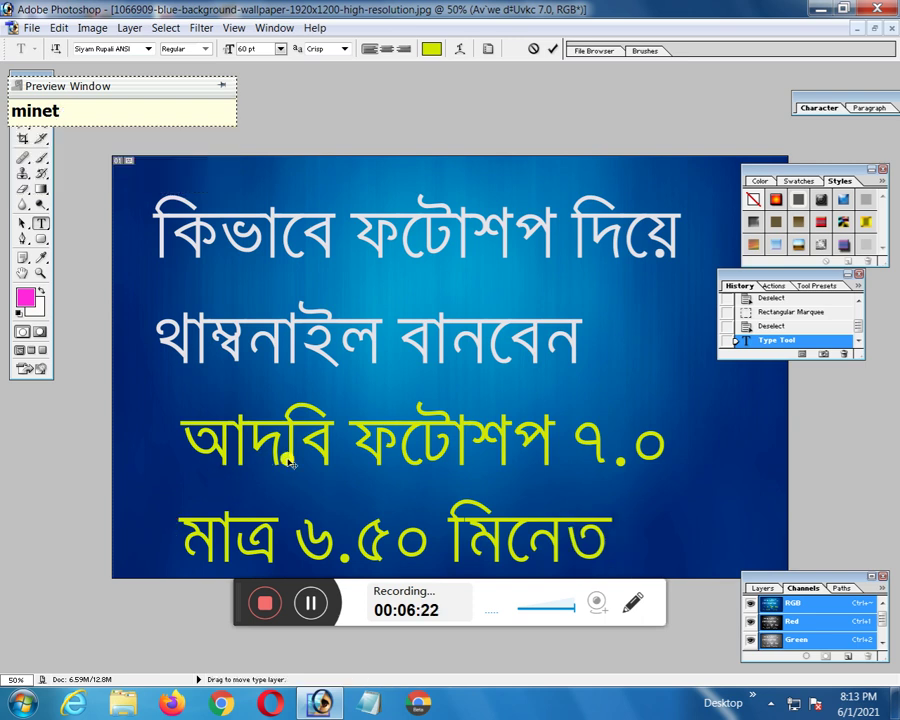
{"action": "type", "text": "h"}
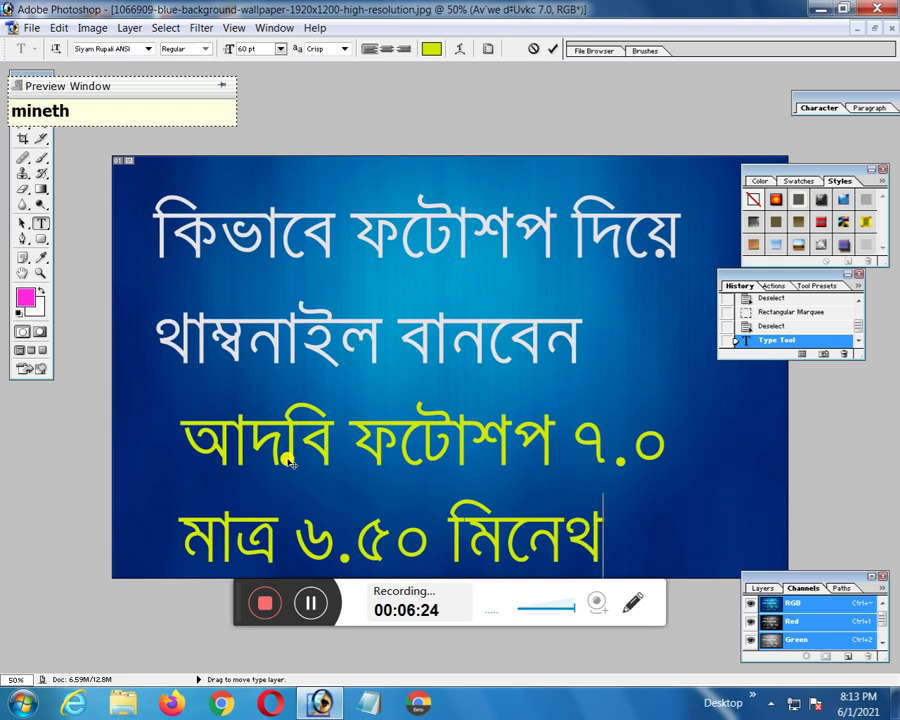
{"action": "type", "text": "a"}
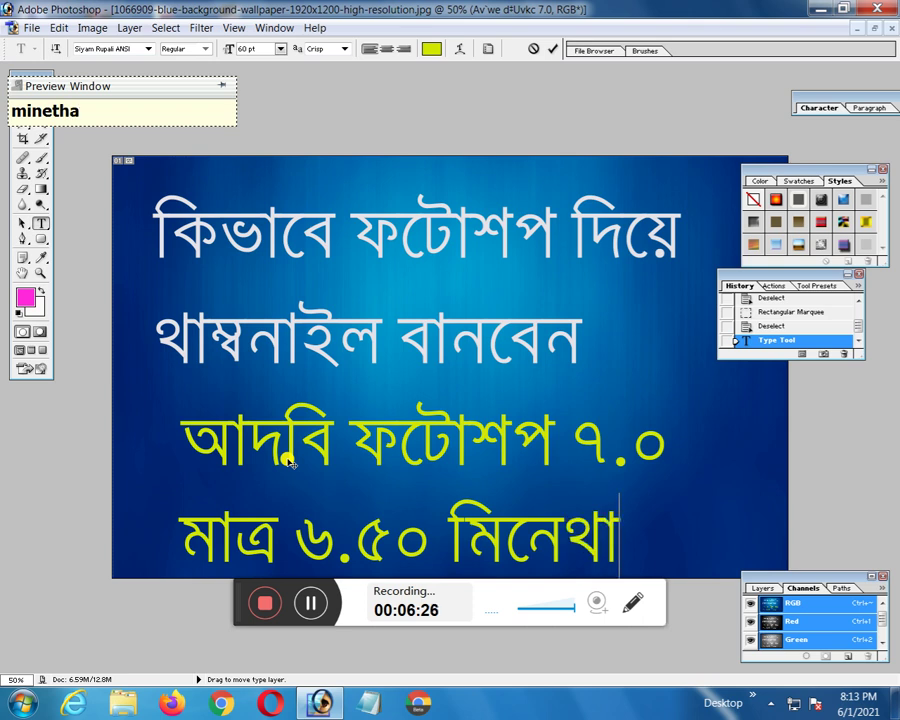
{"action": "key", "text": "BackSpace"}
{"action": "key", "text": "BackSpace"}
{"action": "key", "text": "BackSpace"}
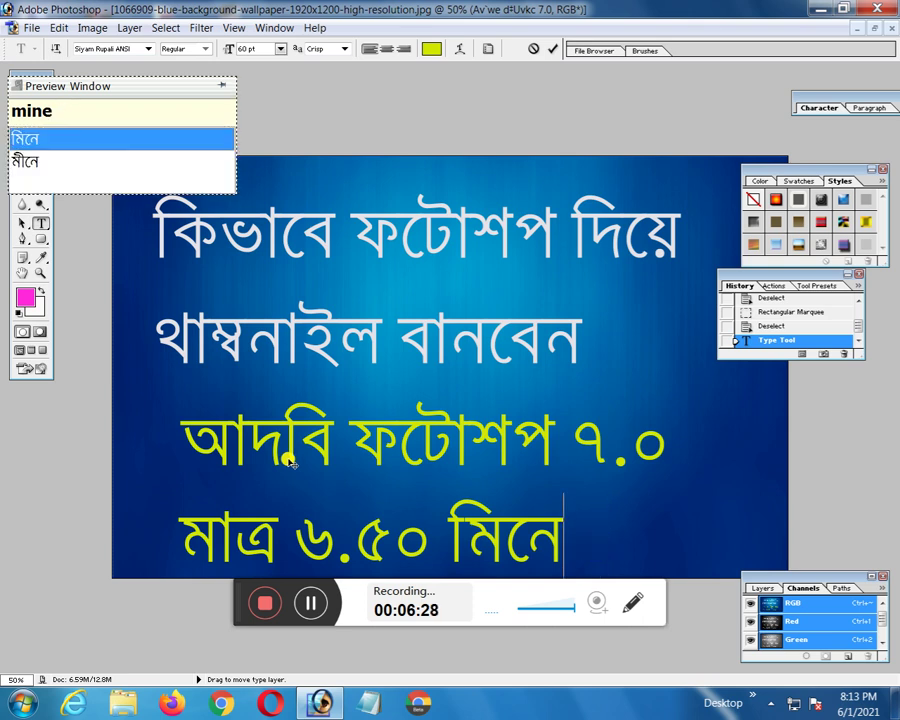
{"action": "type", "text": "de"}
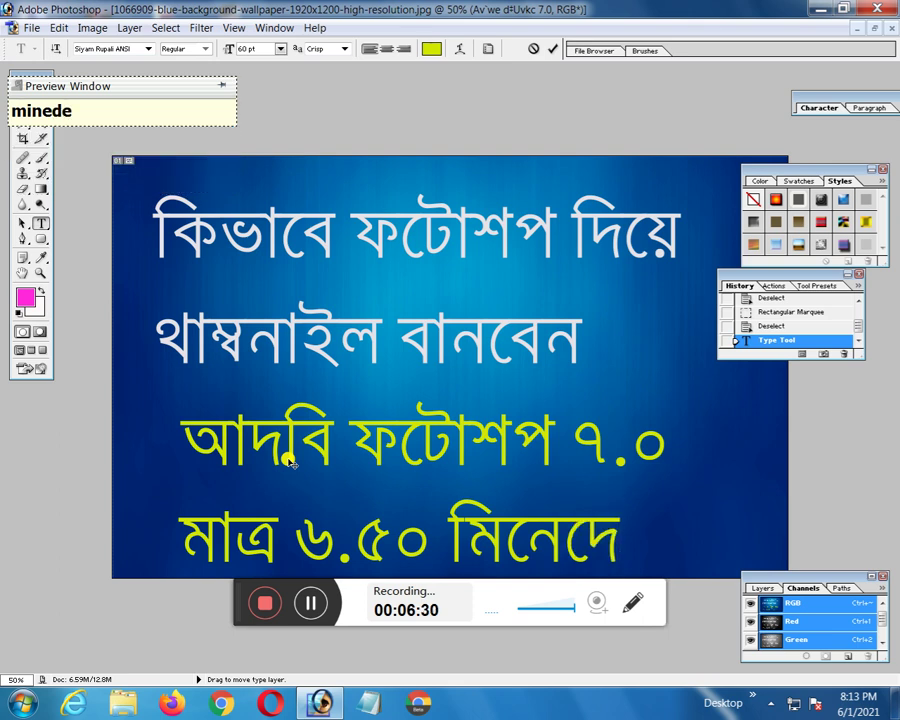
{"action": "key", "text": "BackSpace"}
{"action": "key", "text": "BackSpace"}
{"action": "key", "text": "BackSpace"}
{"action": "key", "text": "BackSpace"}
{"action": "key", "text": "BackSpace"}
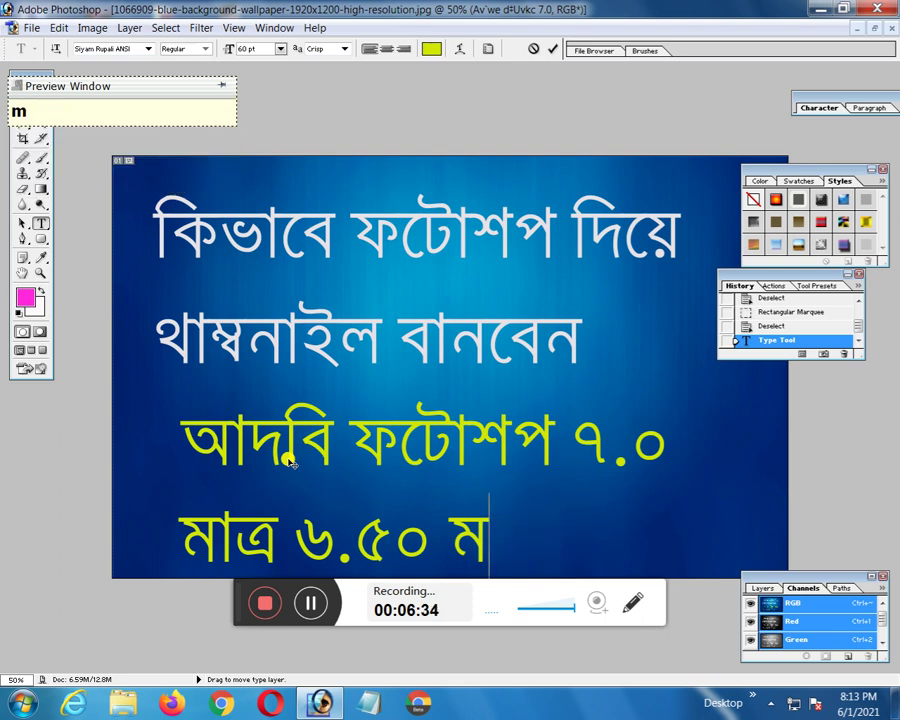
{"action": "key", "text": "BackSpace"}
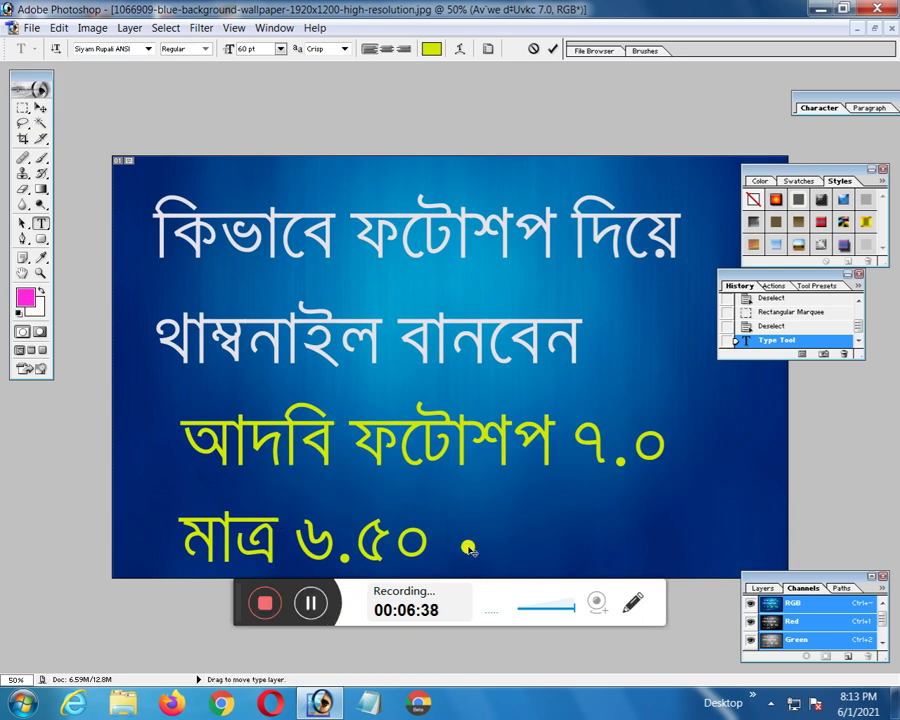
Retype the word phonetically as 'minith' and pick মিনিট so the line reads মাত্র ৭.৫০ মিনিট
{"action": "type", "text": "mi"}
{"action": "type", "text": "n"}
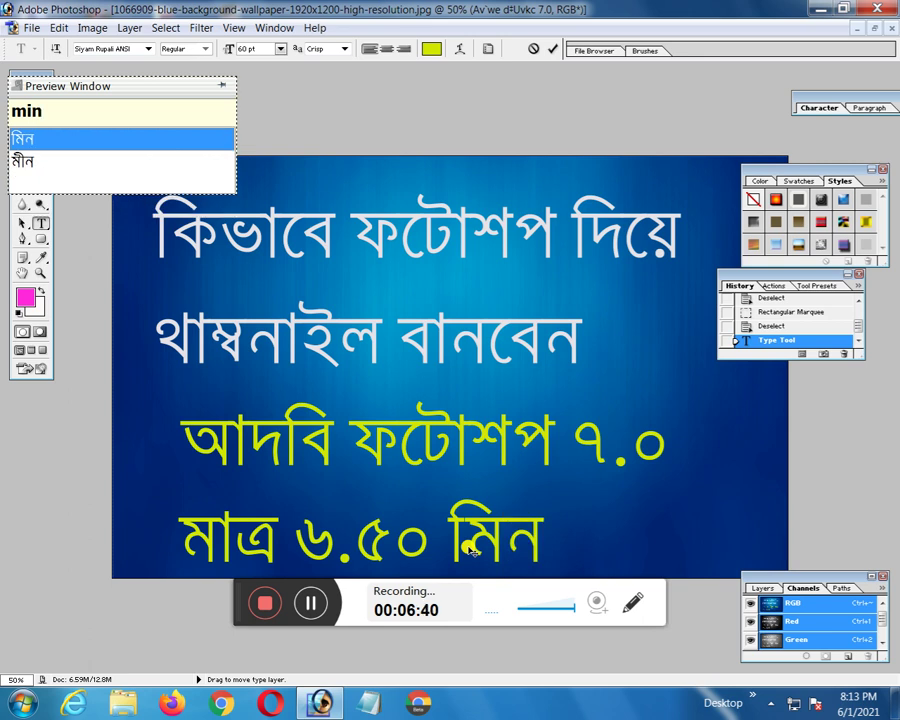
{"action": "type", "text": "i"}
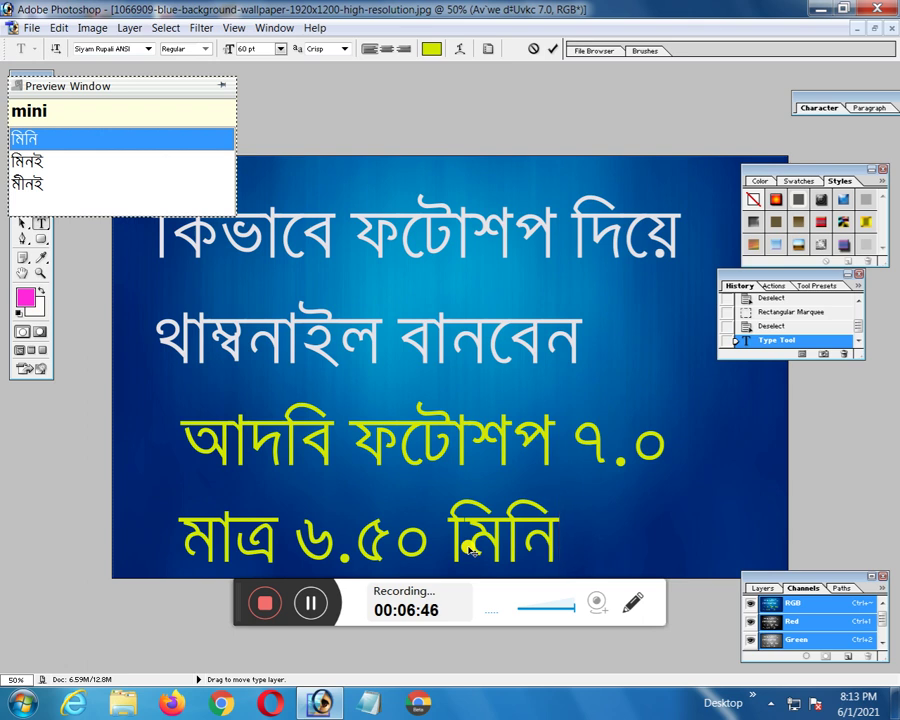
{"action": "type", "text": "th"}
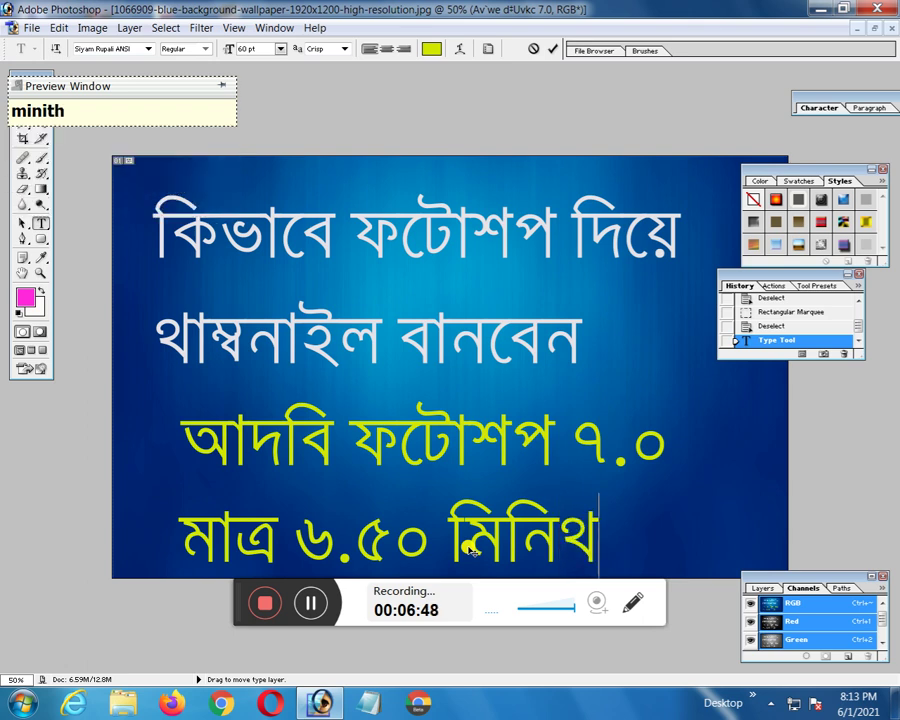
{"action": "key", "text": "BackSpace"}
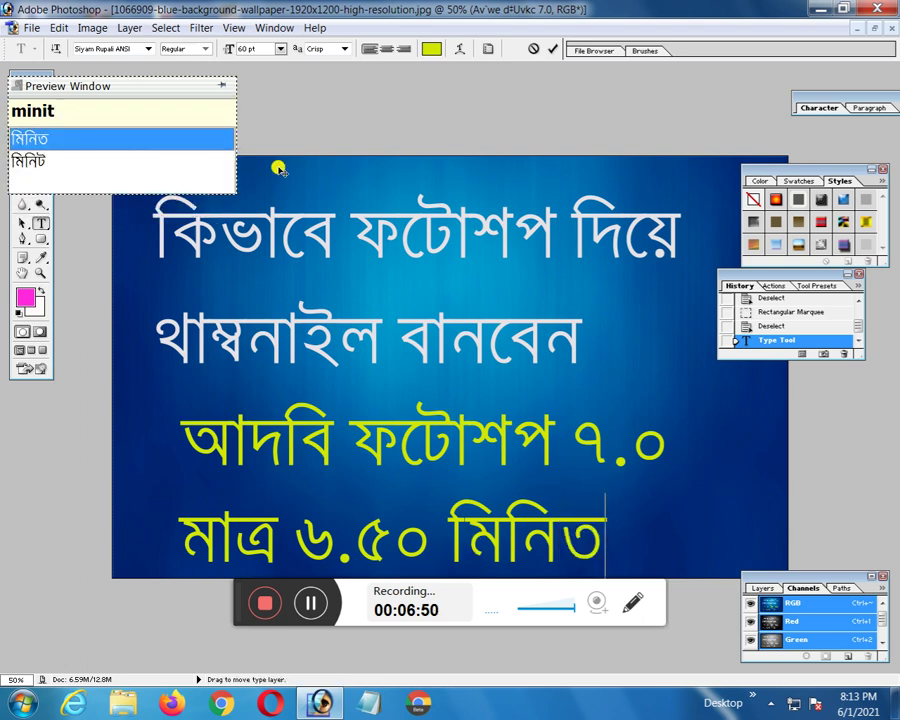
{"action": "left_click", "coordinate": [148, 172]}
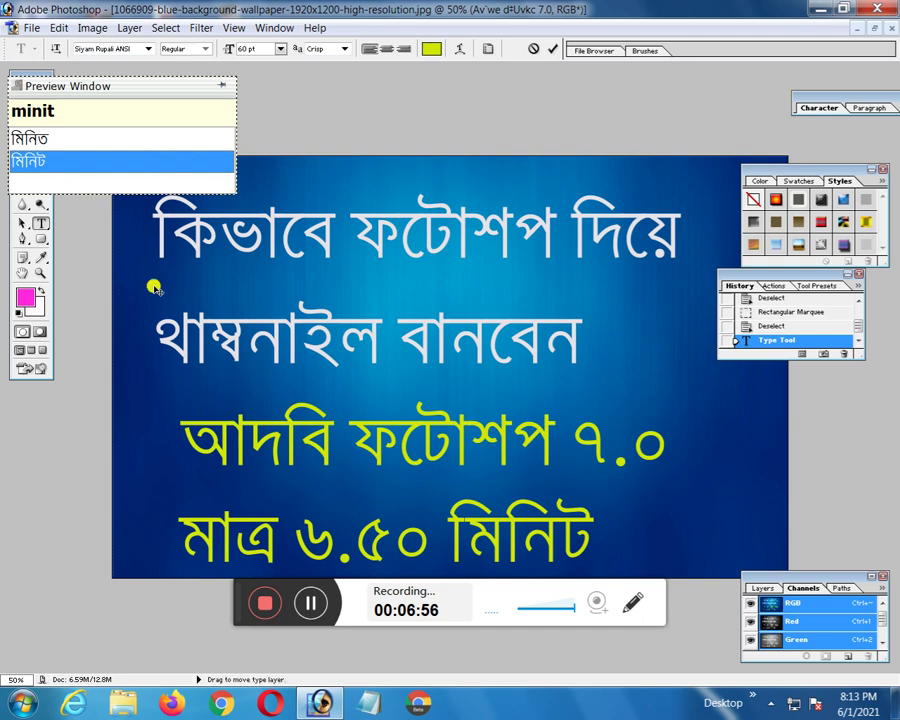
{"action": "left_click", "coordinate": [30, 27]}
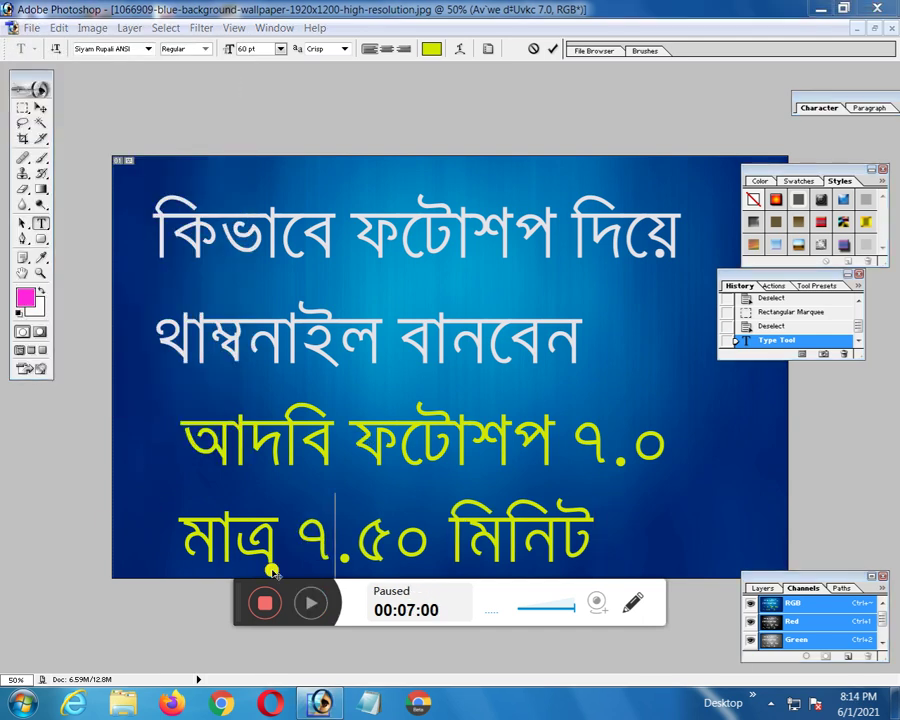
{"action": "left_click", "coordinate": [30, 27]}
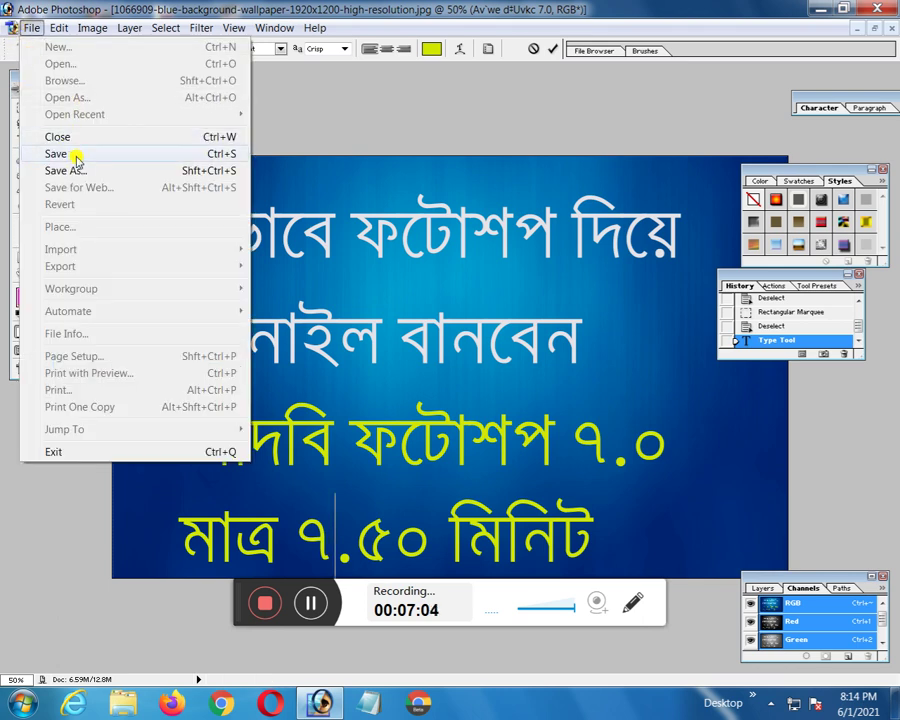
Save the thumbnail as a JPEG in the LOGO HD folder at Medium quality 7
{"action": "left_click", "coordinate": [70, 153]}
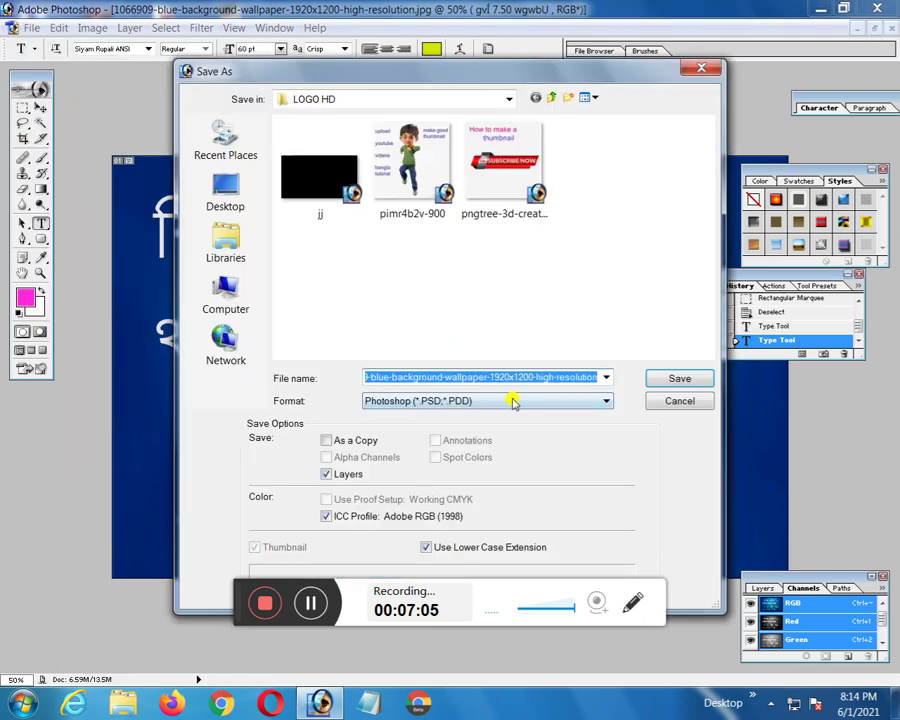
{"action": "left_click", "coordinate": [514, 400]}
{"action": "left_click", "coordinate": [484, 401]}
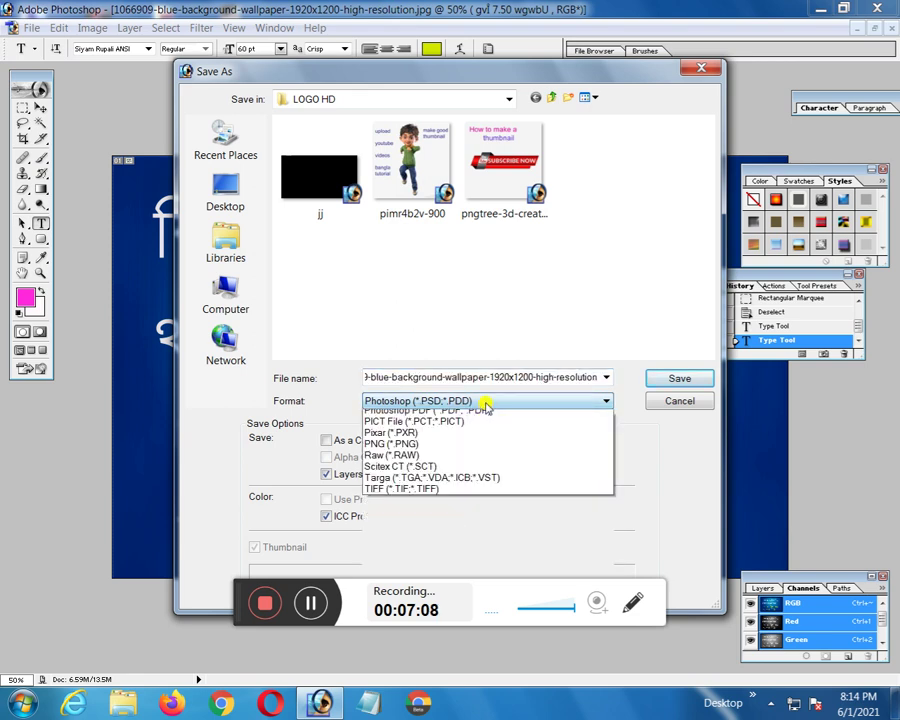
{"action": "left_click", "coordinate": [462, 482]}
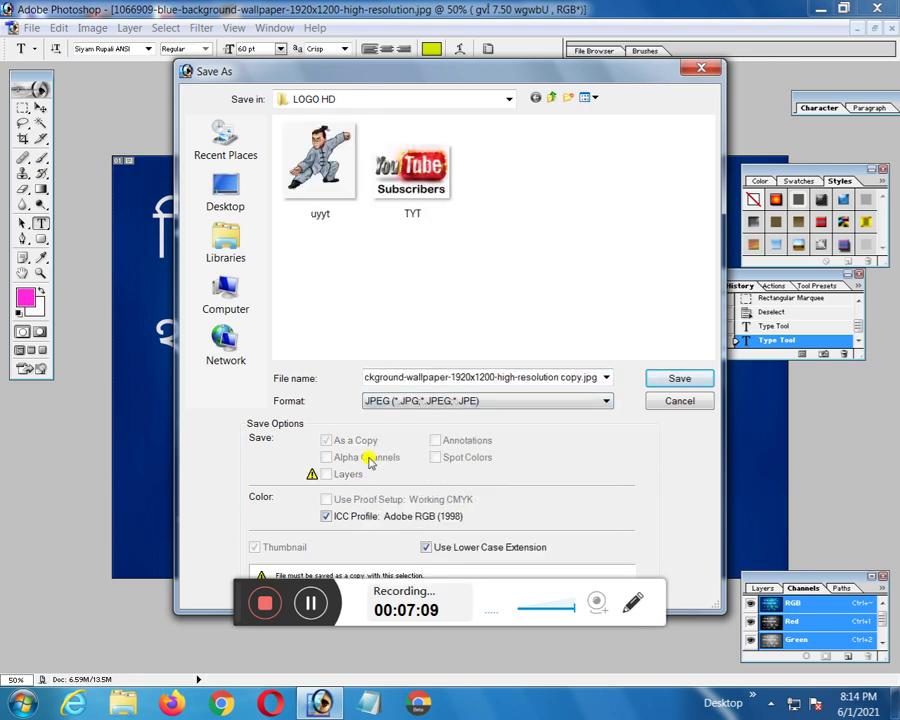
{"action": "left_click", "coordinate": [664, 382]}
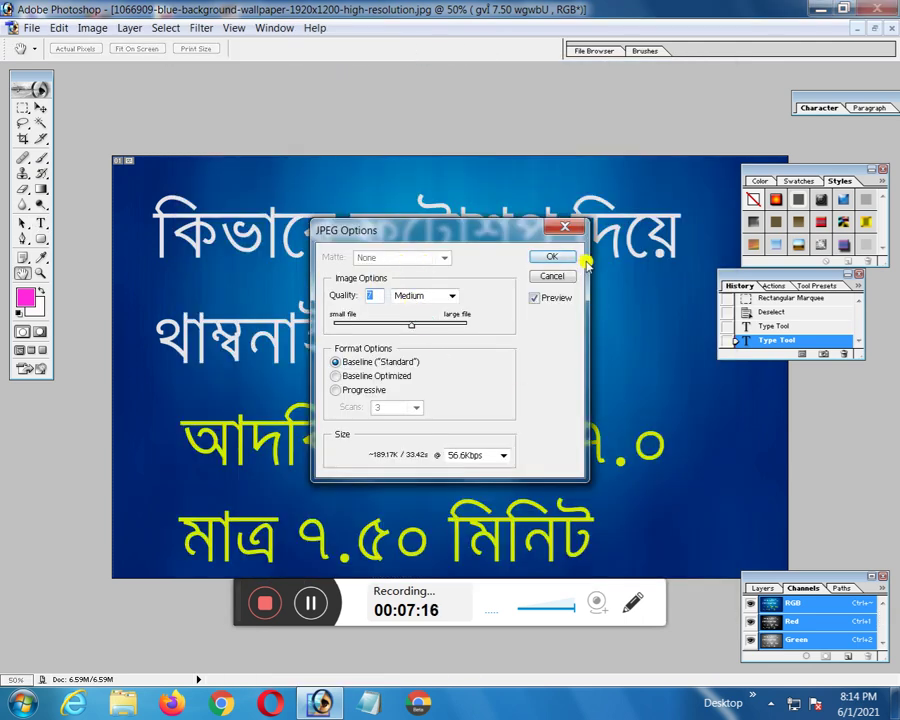
{"action": "left_click", "coordinate": [553, 256]}
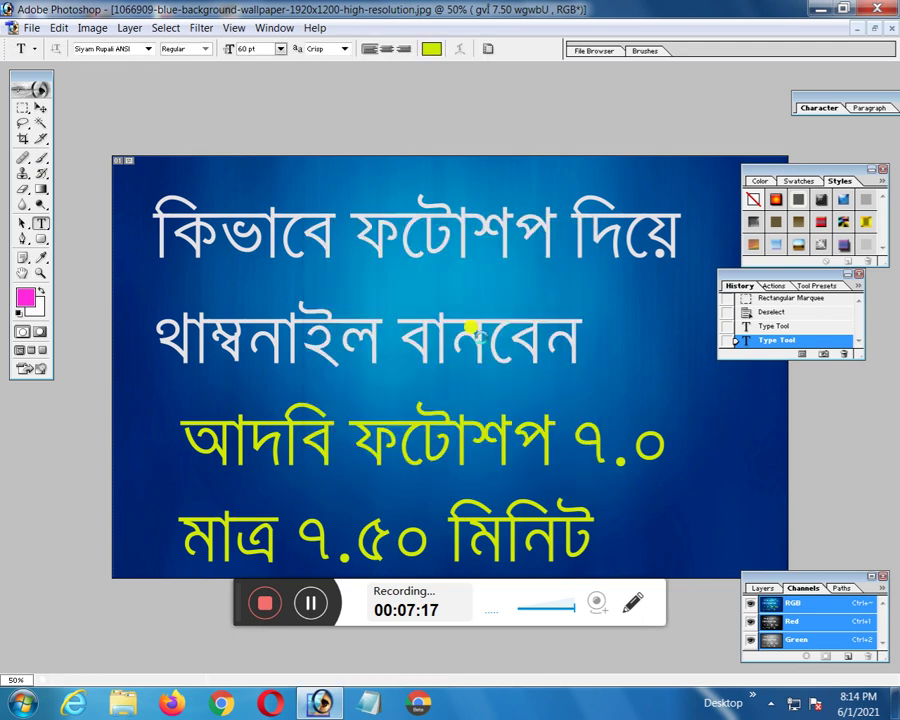
{"action": "left_click", "coordinate": [268, 600]}
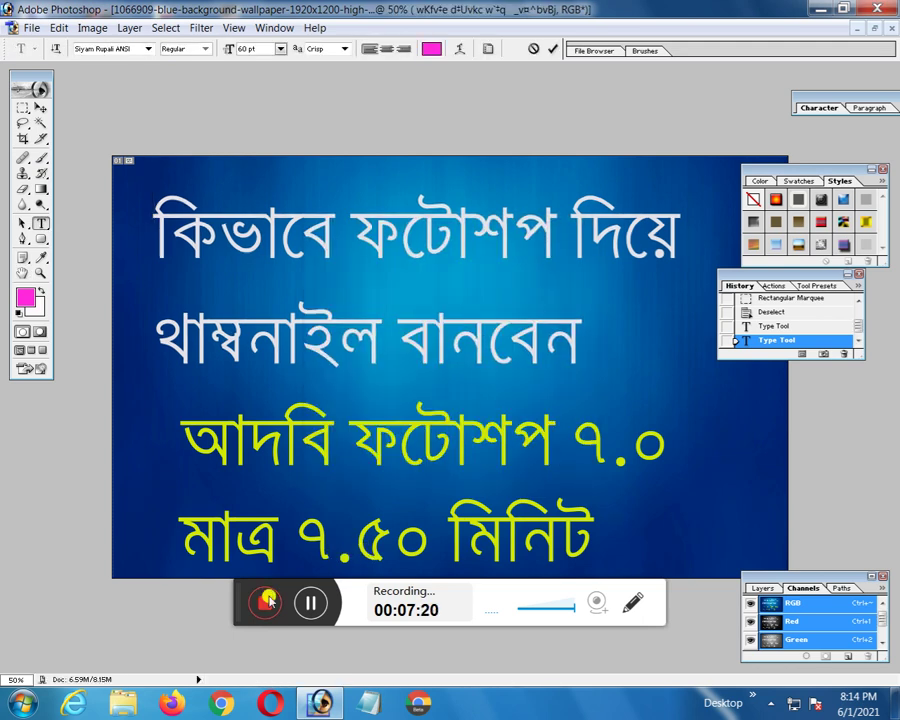